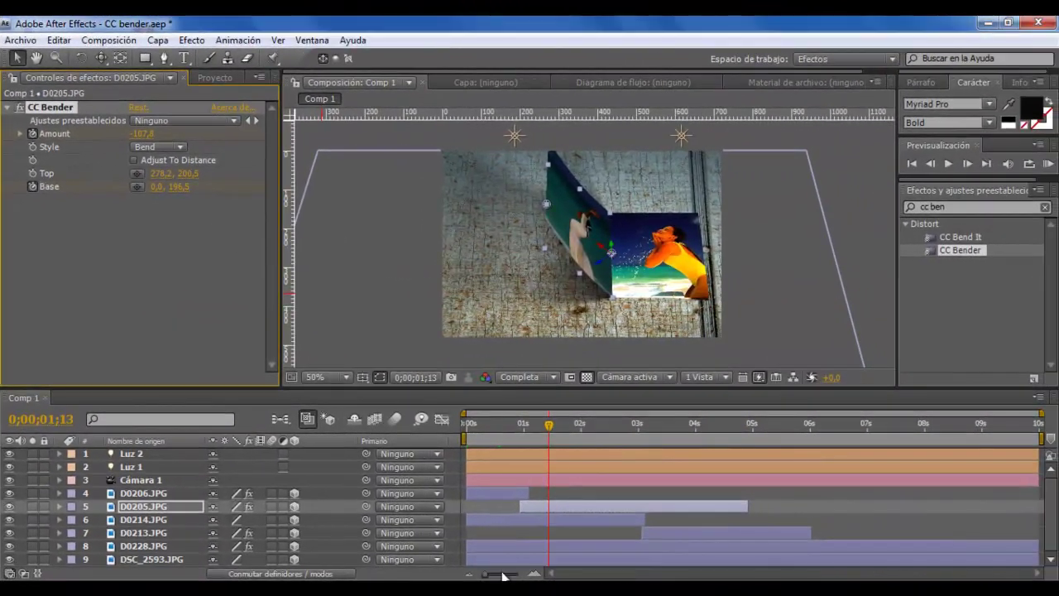
- Scrub the preview through the page turn and deselect the photos in the Project panel
{"action": "mouse_move", "coordinate": [550, 432]}
{"action": "left_mouse_down"}
{"action": "mouse_move", "coordinate": [462, 438]}
{"action": "mouse_move", "coordinate": [684, 455]}
{"action": "mouse_move", "coordinate": [669, 453]}
{"action": "left_mouse_up"}
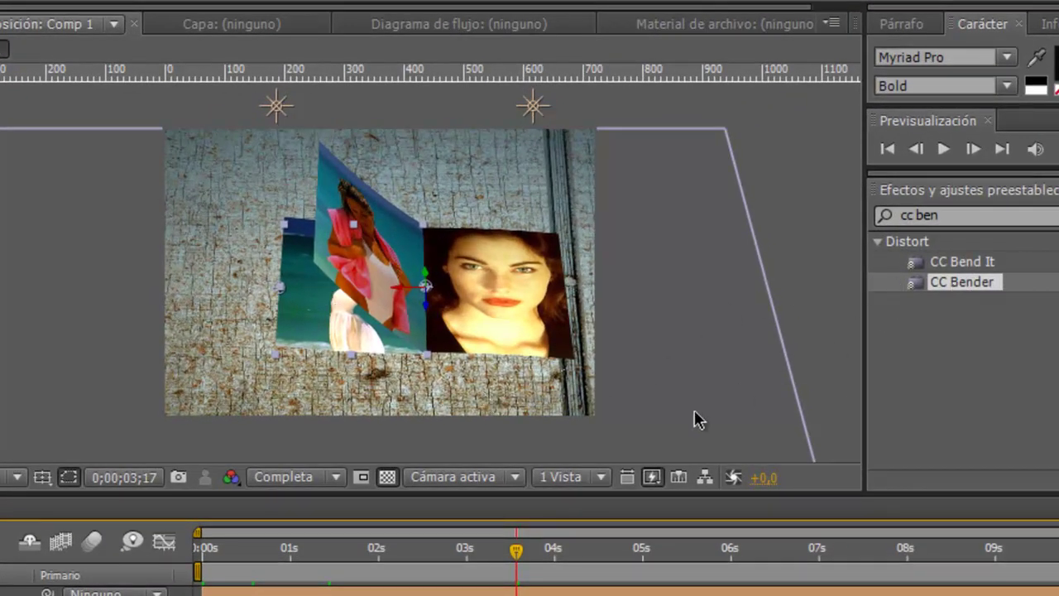
{"action": "mouse_move", "coordinate": [516, 551]}
{"action": "left_mouse_down"}
{"action": "mouse_move", "coordinate": [373, 571]}
{"action": "mouse_move", "coordinate": [530, 568]}
{"action": "mouse_move", "coordinate": [376, 558]}
{"action": "mouse_move", "coordinate": [526, 552]}
{"action": "left_mouse_up"}
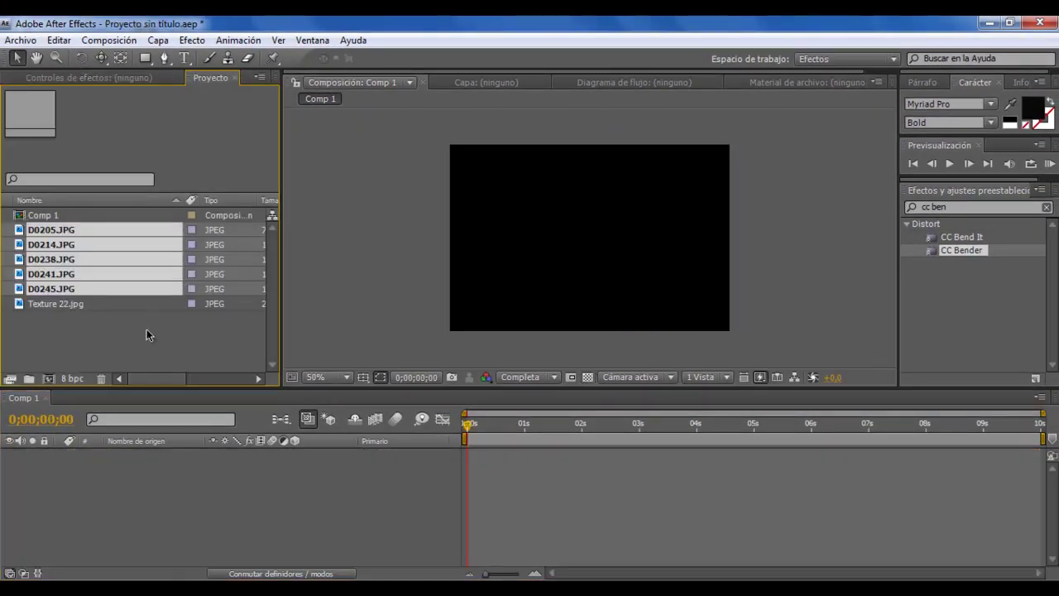
{"action": "left_click", "coordinate": [146, 329]}
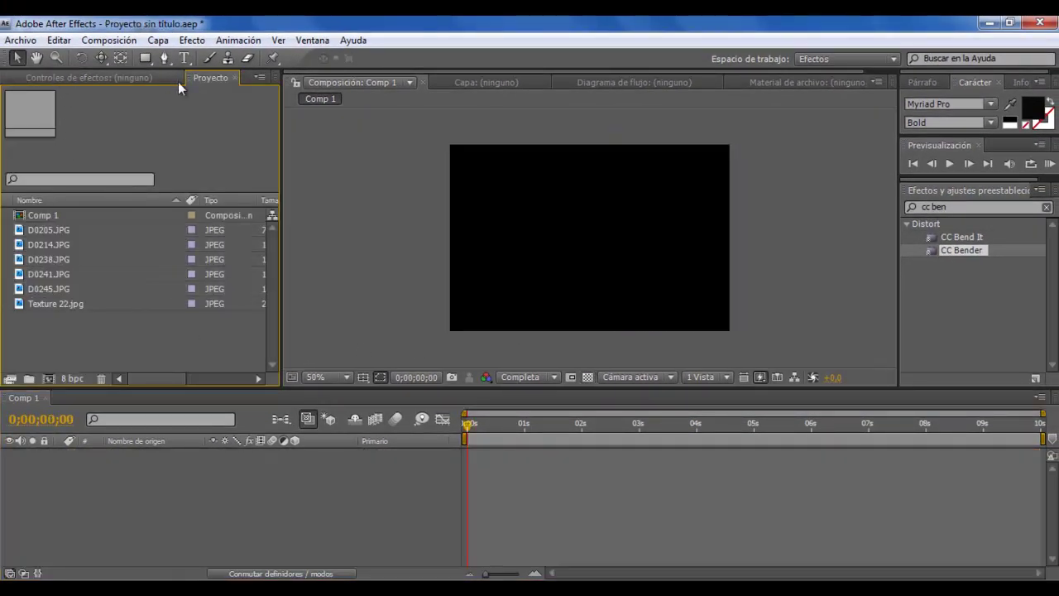
- Open Comp 1, then review and accept its composition settings
{"action": "double_click", "coordinate": [45, 217]}
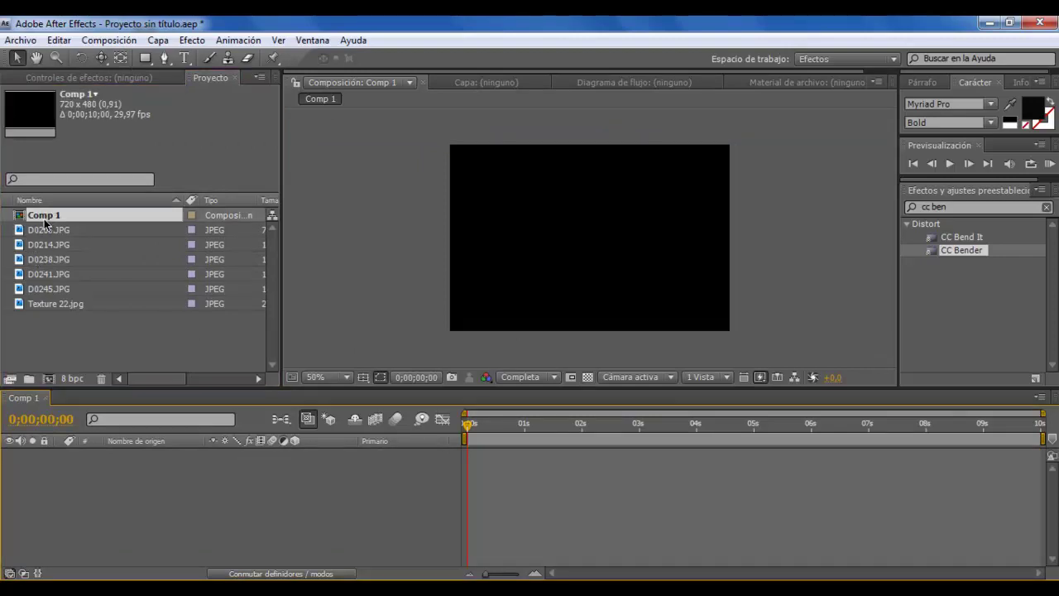
{"action": "right_click", "coordinate": [42, 219]}
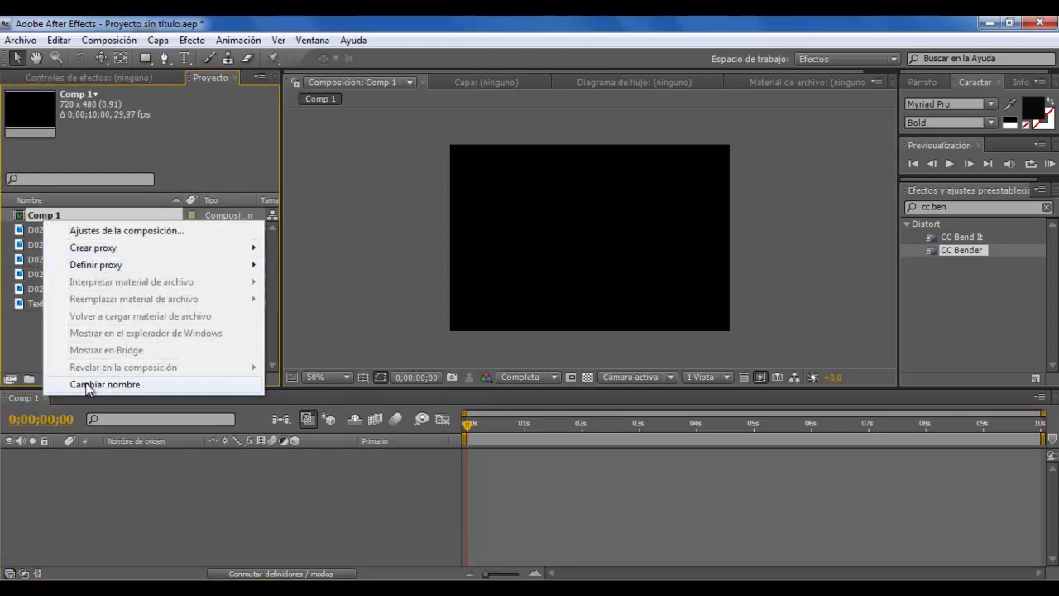
{"action": "left_click", "coordinate": [116, 231]}
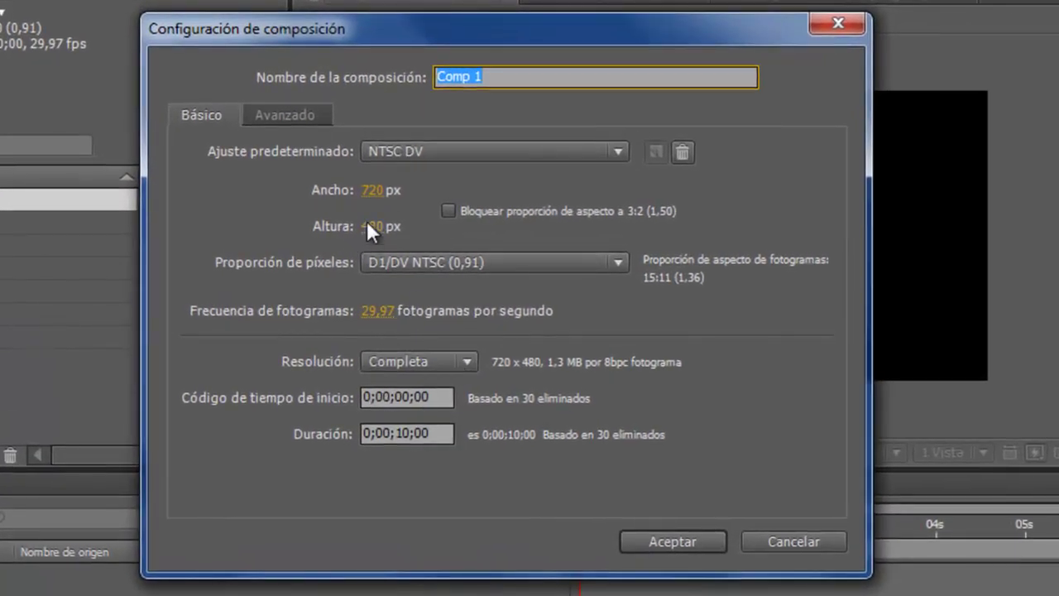
{"action": "left_click", "coordinate": [677, 540]}
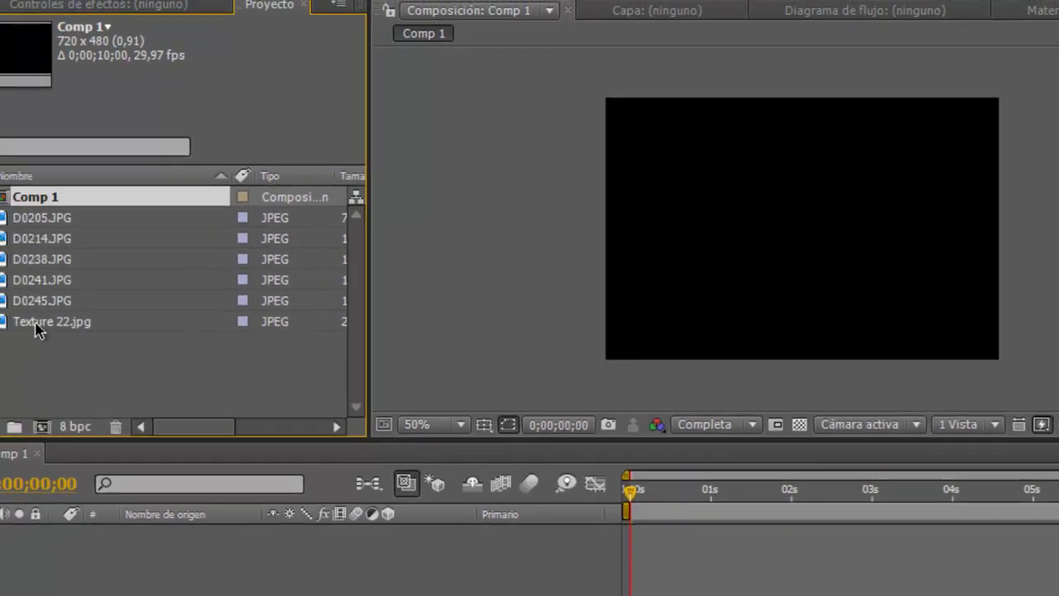
- Add Texture 22.jpg to Comp 1 as a 3D wallpaper layer
{"action": "left_click", "coordinate": [37, 325]}
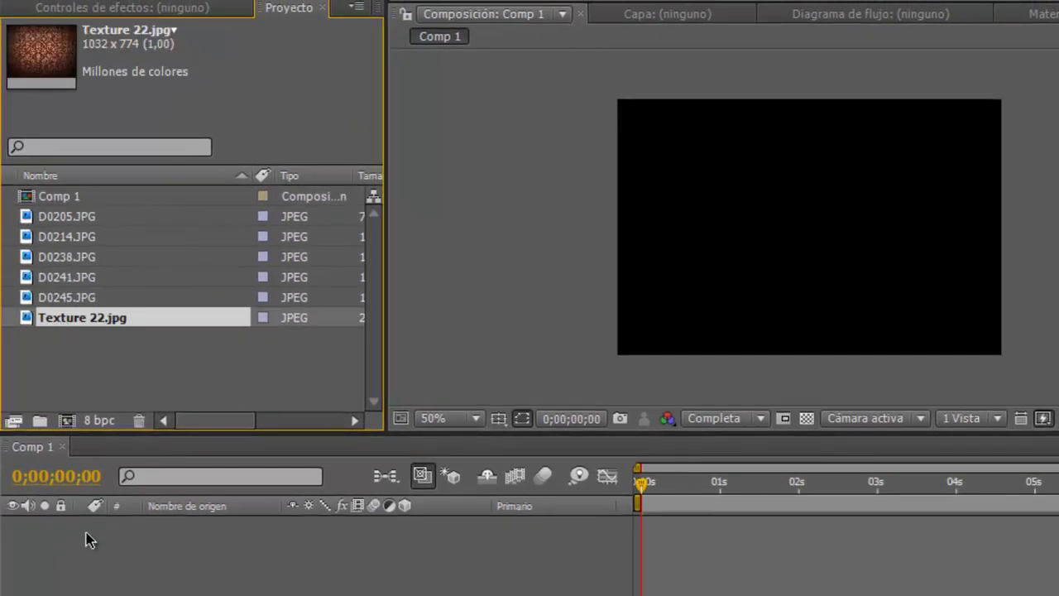
{"action": "left_click_drag", "start_coordinate": [33, 320], "coordinate": [63, 452]}
{"action": "left_click_drag", "start_coordinate": [67, 517], "coordinate": [67, 520]}
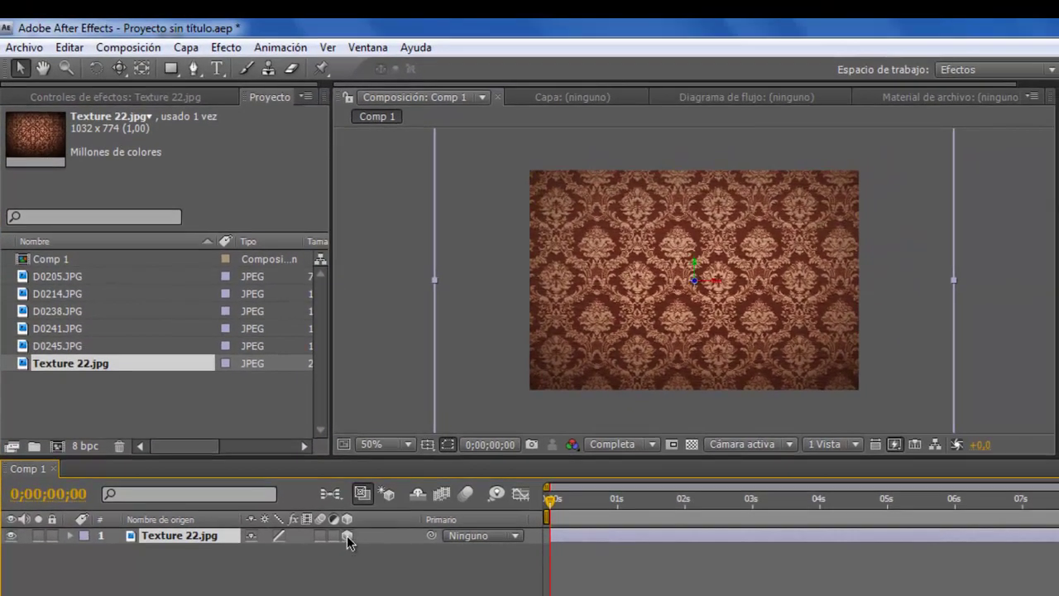
{"action": "left_click", "coordinate": [347, 535]}
- Show rulers and place a vertical guide exactly at the composition centre
{"action": "left_click", "coordinate": [328, 47]}
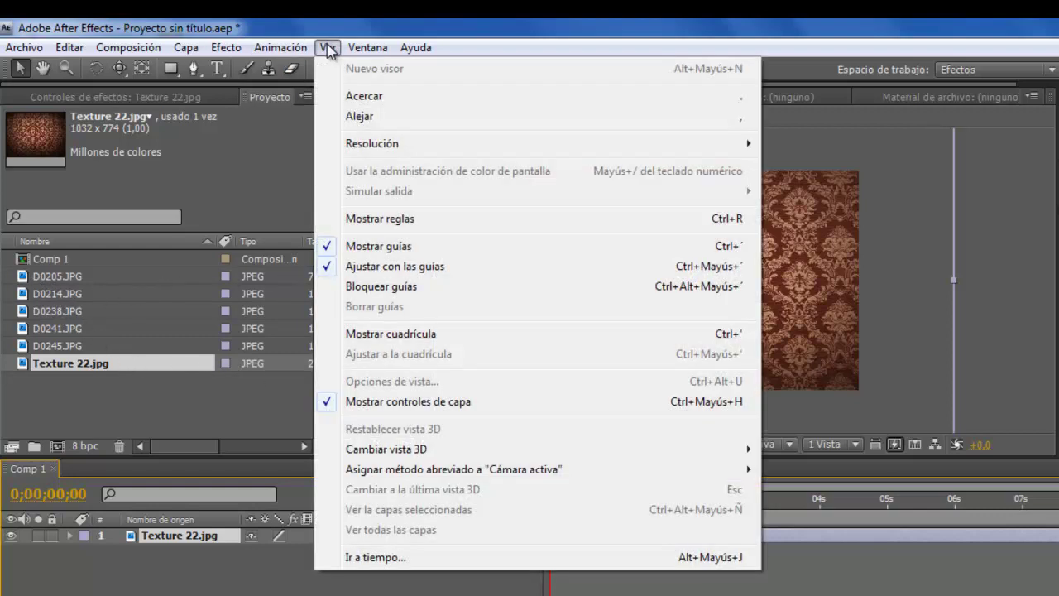
{"action": "left_click", "coordinate": [404, 219]}
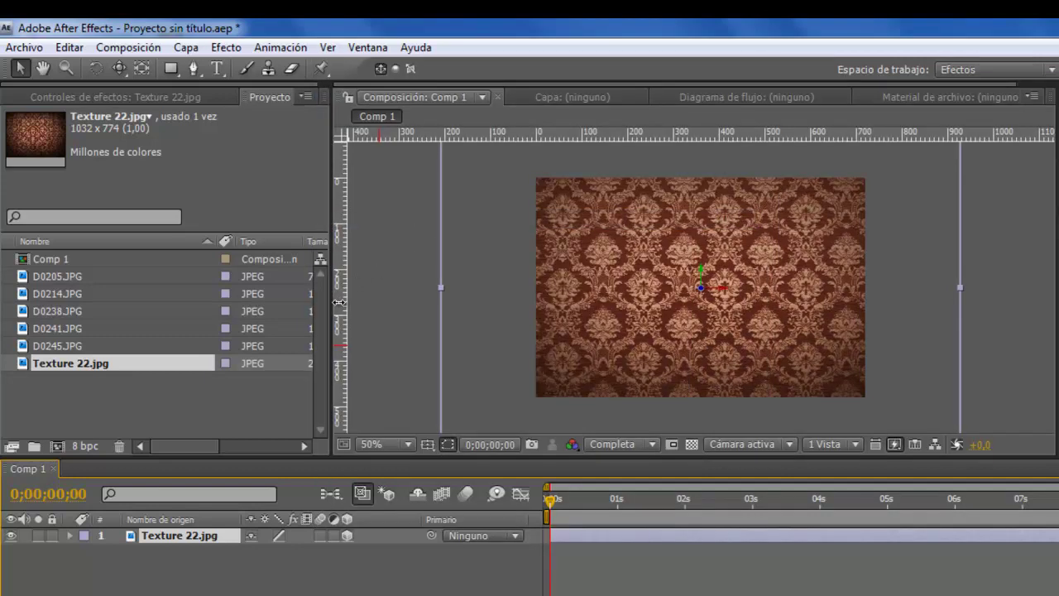
{"action": "left_click_drag", "start_coordinate": [342, 301], "coordinate": [698, 316]}
{"action": "left_click_drag", "start_coordinate": [698, 317], "coordinate": [700, 317]}
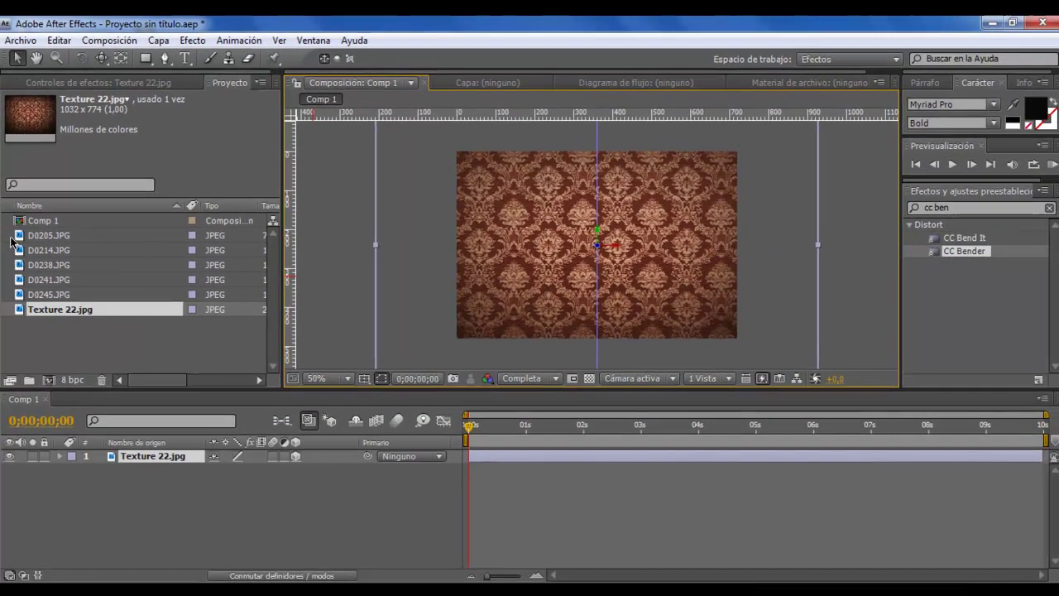
- Add D0205.JPG above the wallpaper, with its left edge on the centre guide
{"action": "left_click", "coordinate": [15, 236]}
{"action": "left_click", "coordinate": [33, 249]}
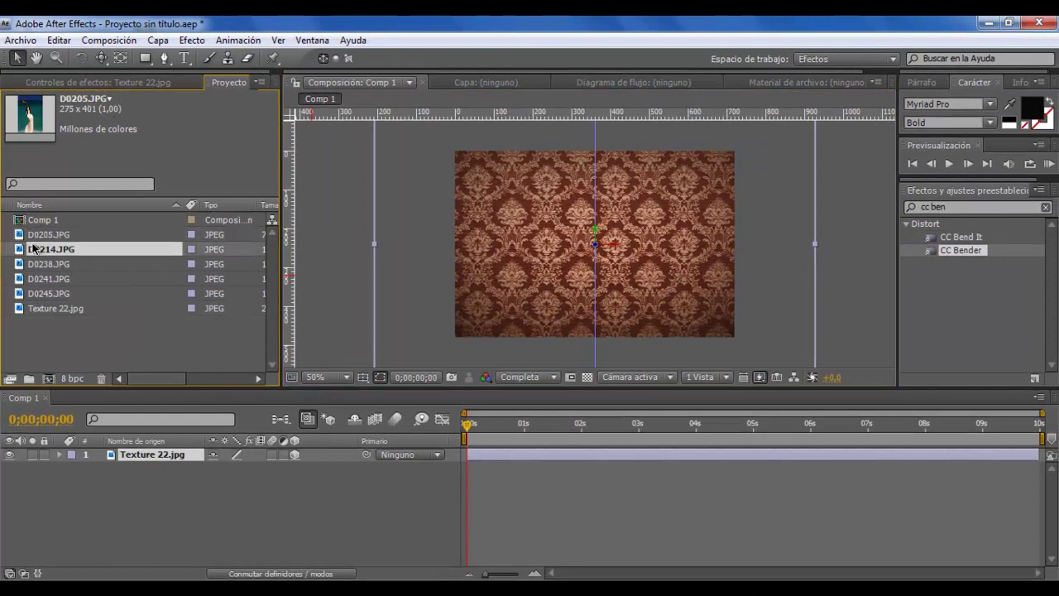
{"action": "left_click", "coordinate": [30, 265]}
{"action": "left_click", "coordinate": [28, 280]}
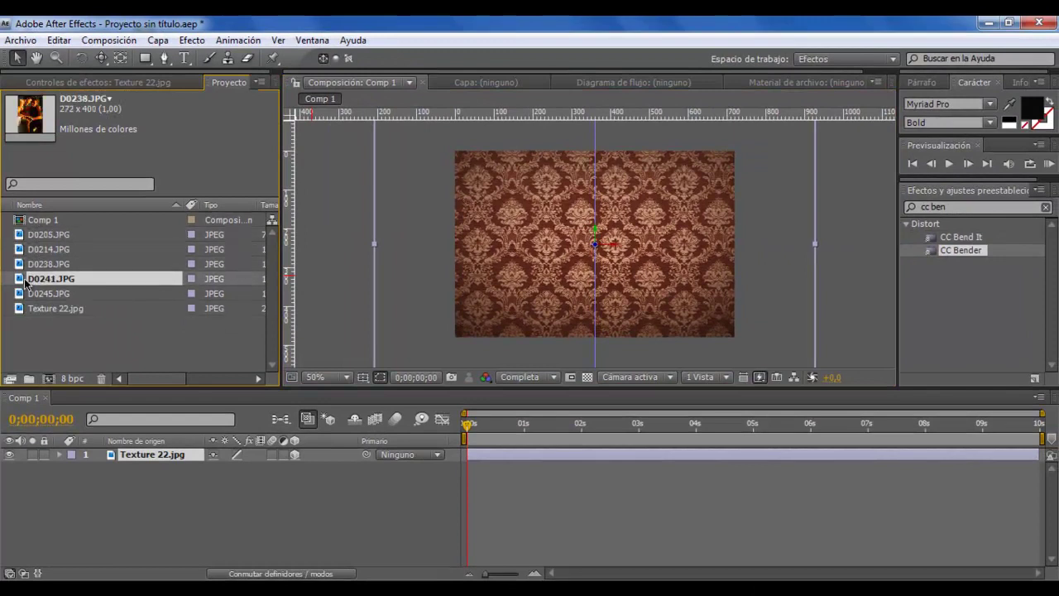
{"action": "left_click", "coordinate": [27, 296]}
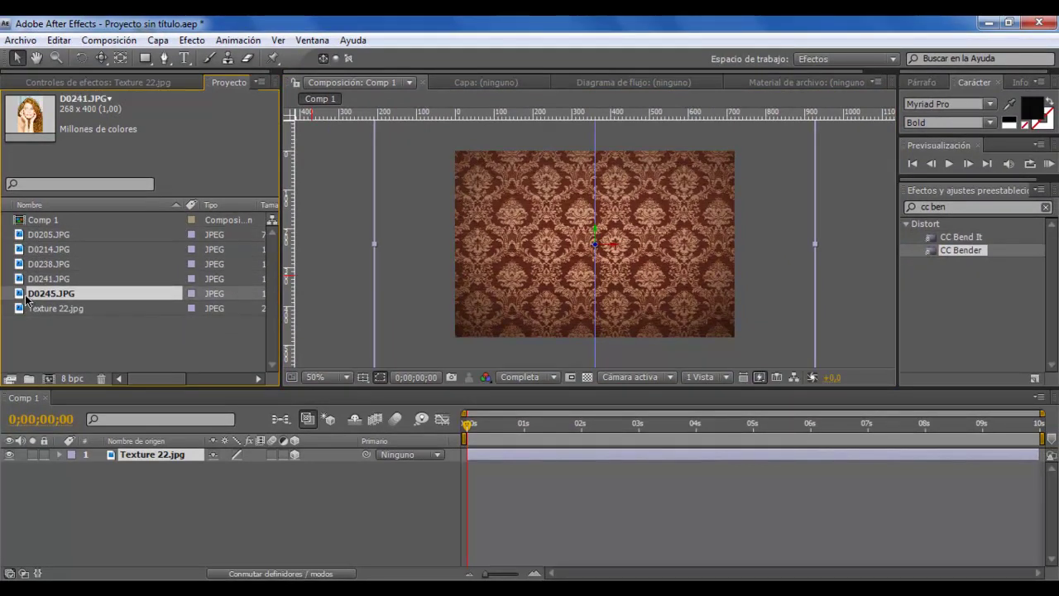
{"action": "left_click", "coordinate": [20, 237]}
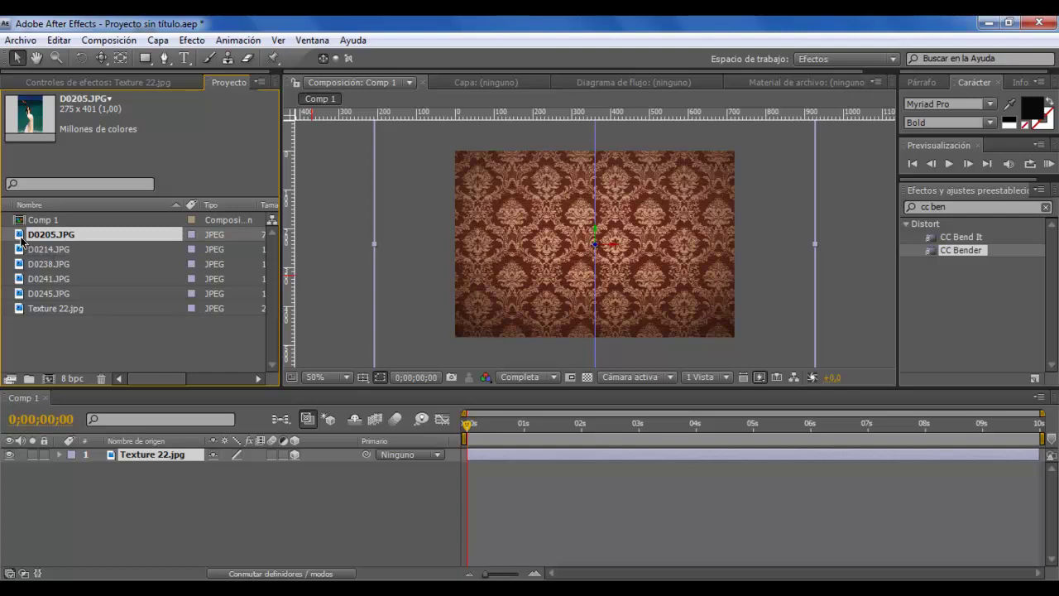
{"action": "left_click_drag", "start_coordinate": [22, 237], "coordinate": [142, 456]}
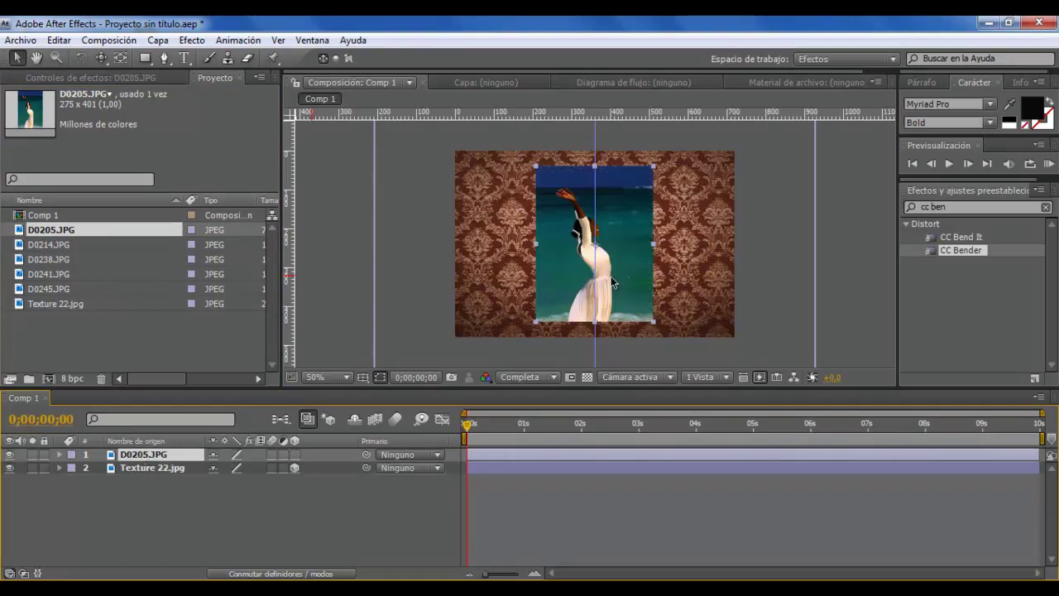
{"action": "left_click_drag", "start_coordinate": [616, 280], "coordinate": [674, 282]}
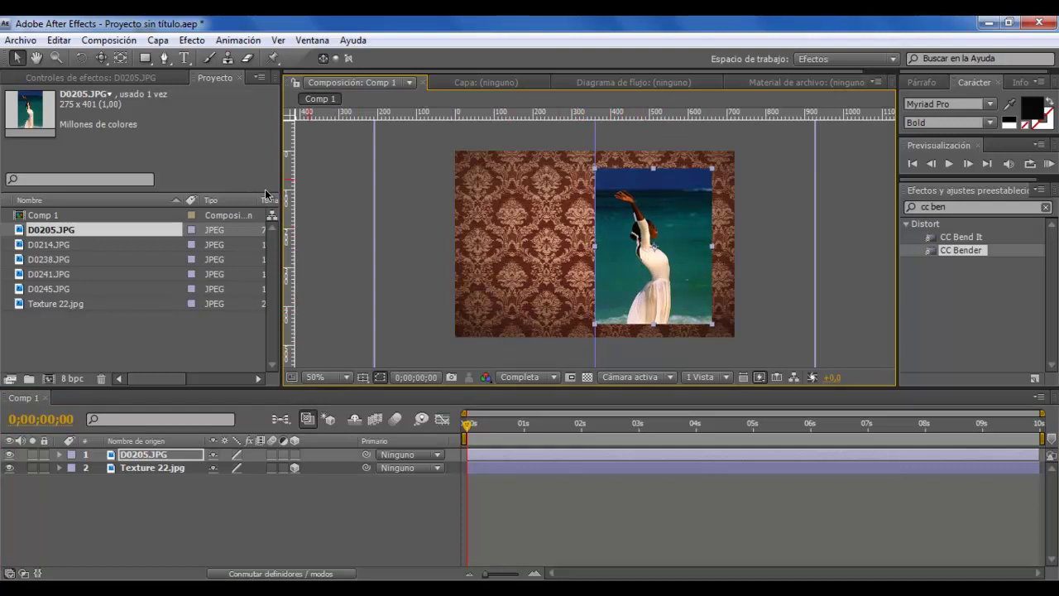
- Make D0205.JPG 3D and move its anchor point to the left edge with Pan Behind
{"action": "left_click", "coordinate": [148, 61]}
{"action": "left_click", "coordinate": [121, 57]}
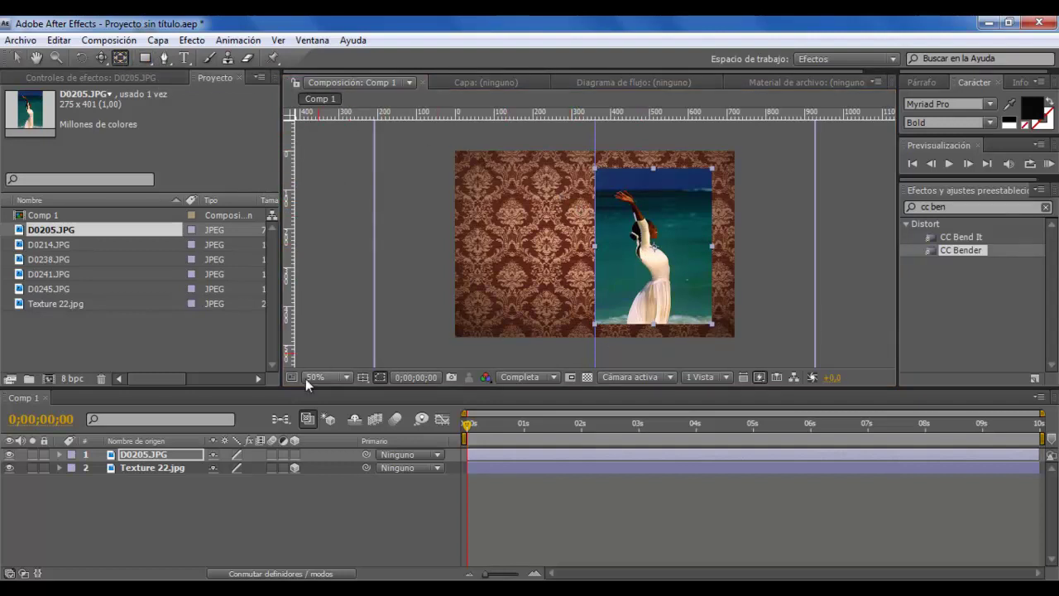
{"action": "left_click", "coordinate": [295, 455]}
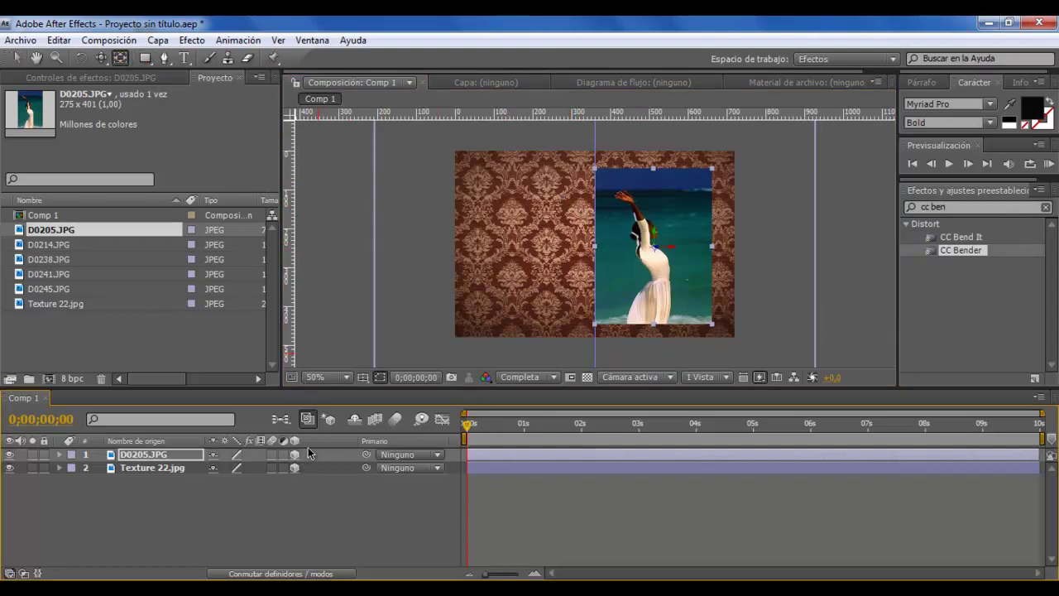
{"action": "left_click", "coordinate": [645, 253]}
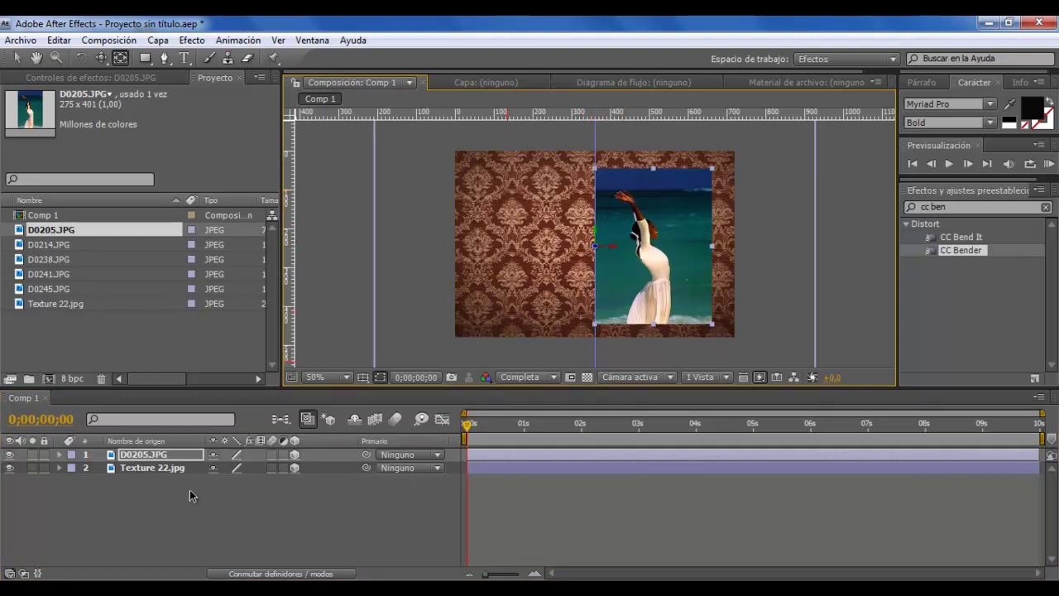
- Keyframe D0205.JPG's Y Rotation from 0° at 0 s to 90° at 1 s, ending the layer at 1 s
{"action": "key", "text": "r"}
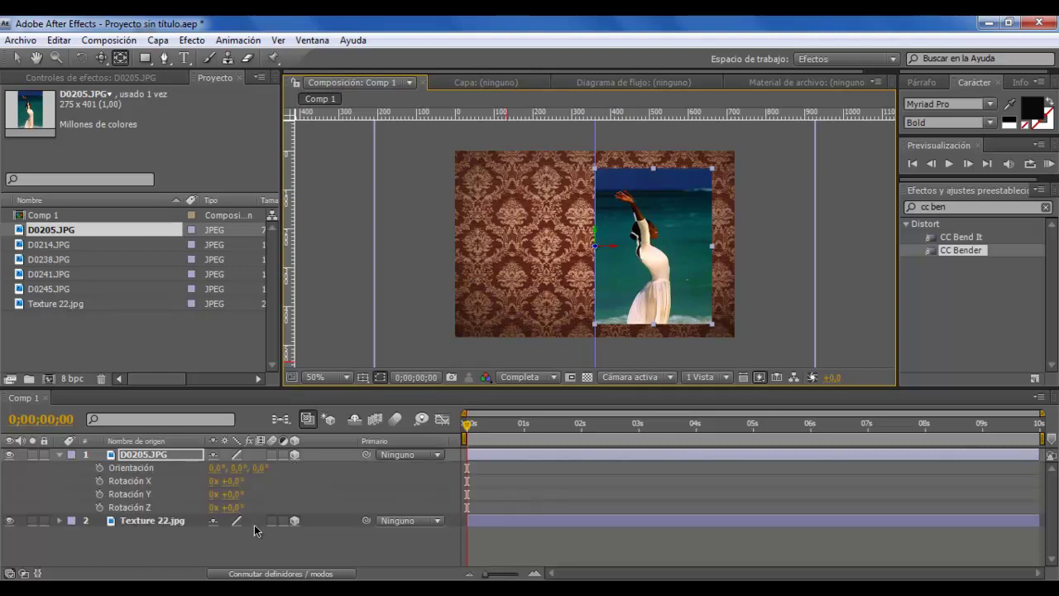
{"action": "left_click", "coordinate": [99, 494]}
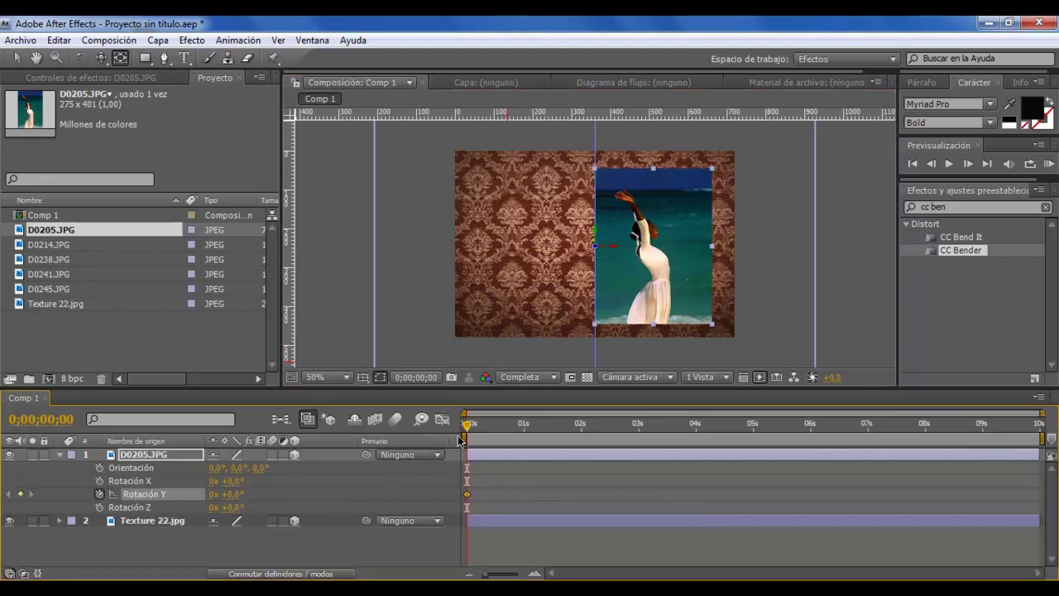
{"action": "left_click_drag", "start_coordinate": [467, 424], "coordinate": [524, 423]}
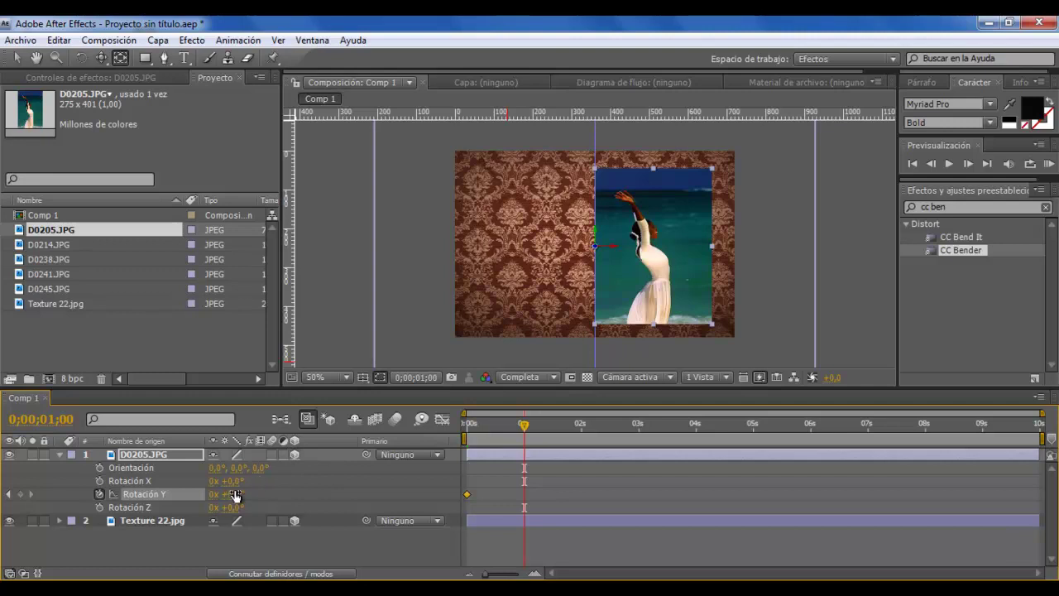
{"action": "mouse_move", "coordinate": [235, 494]}
{"action": "left_mouse_down"}
{"action": "mouse_move", "coordinate": [219, 497]}
{"action": "mouse_move", "coordinate": [294, 483]}
{"action": "left_mouse_up"}
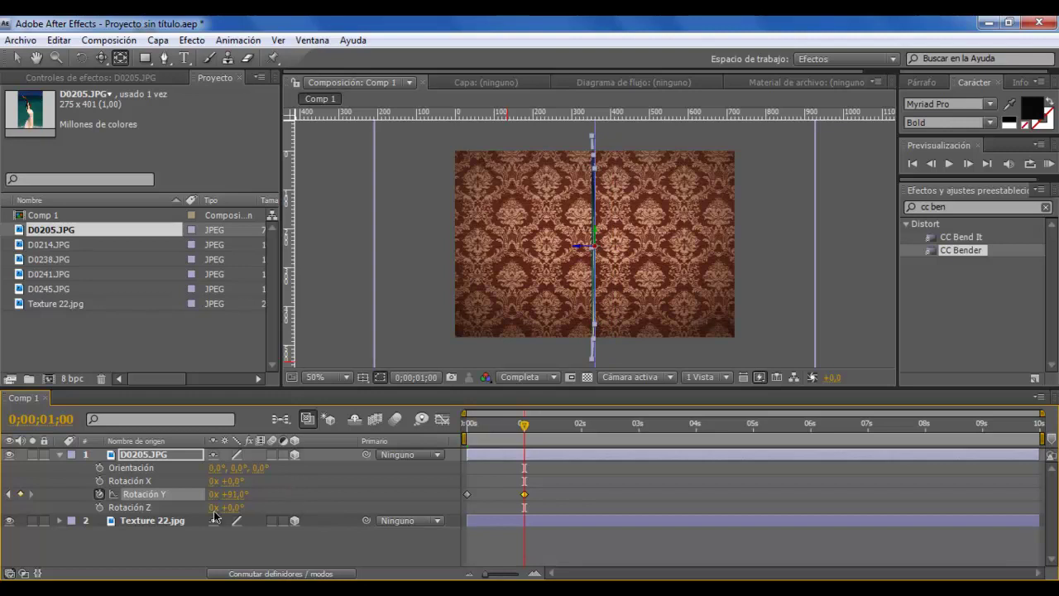
{"action": "left_click", "coordinate": [225, 497]}
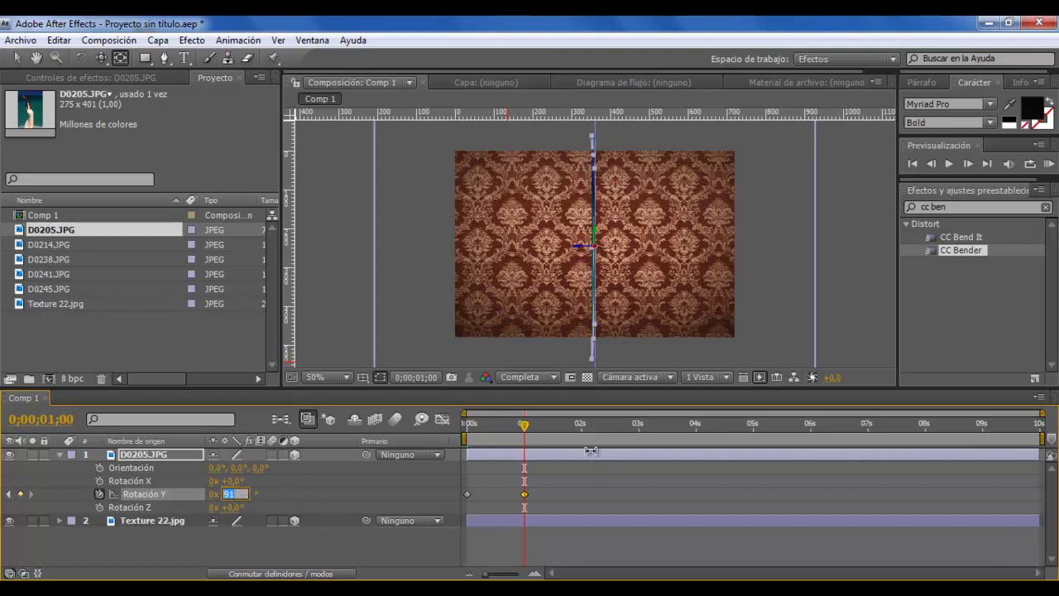
{"action": "type", "text": "90"}
{"action": "left_click", "coordinate": [293, 535]}
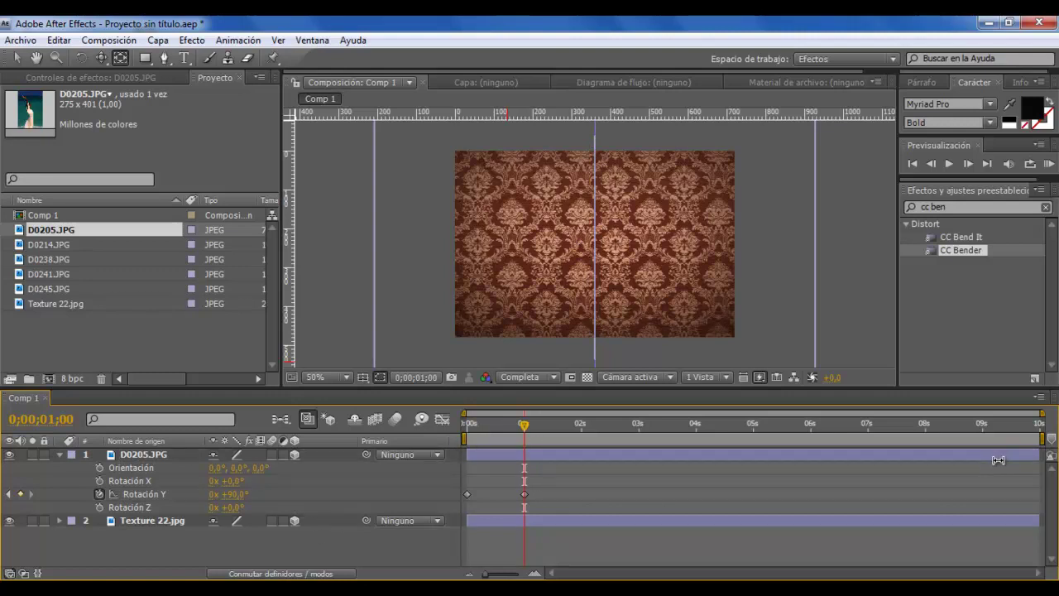
{"action": "mouse_move", "coordinate": [1039, 459]}
{"action": "left_mouse_down"}
{"action": "mouse_move", "coordinate": [894, 475]}
{"action": "mouse_move", "coordinate": [524, 470]}
{"action": "left_mouse_up"}
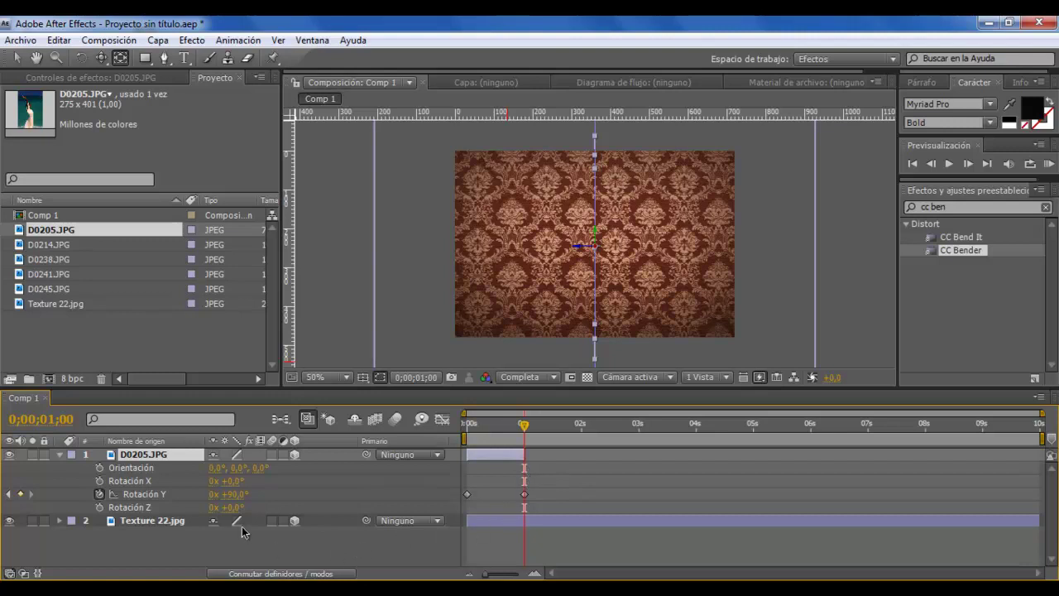
- Add D0214.JPG as the top layer and slide it into the right half against the guide
{"action": "left_click", "coordinate": [30, 247]}
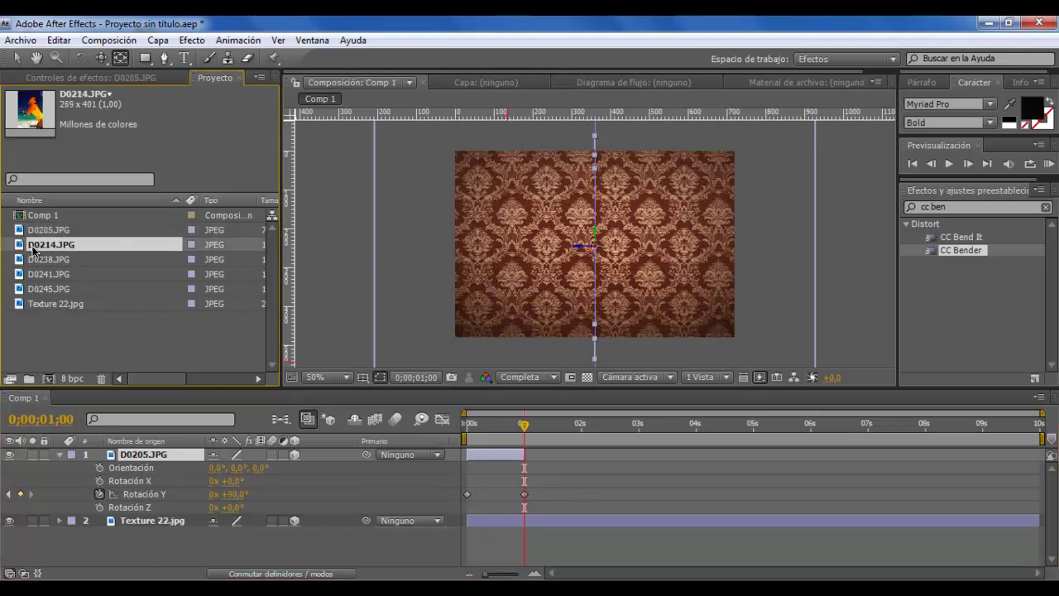
{"action": "left_click_drag", "start_coordinate": [33, 250], "coordinate": [130, 458]}
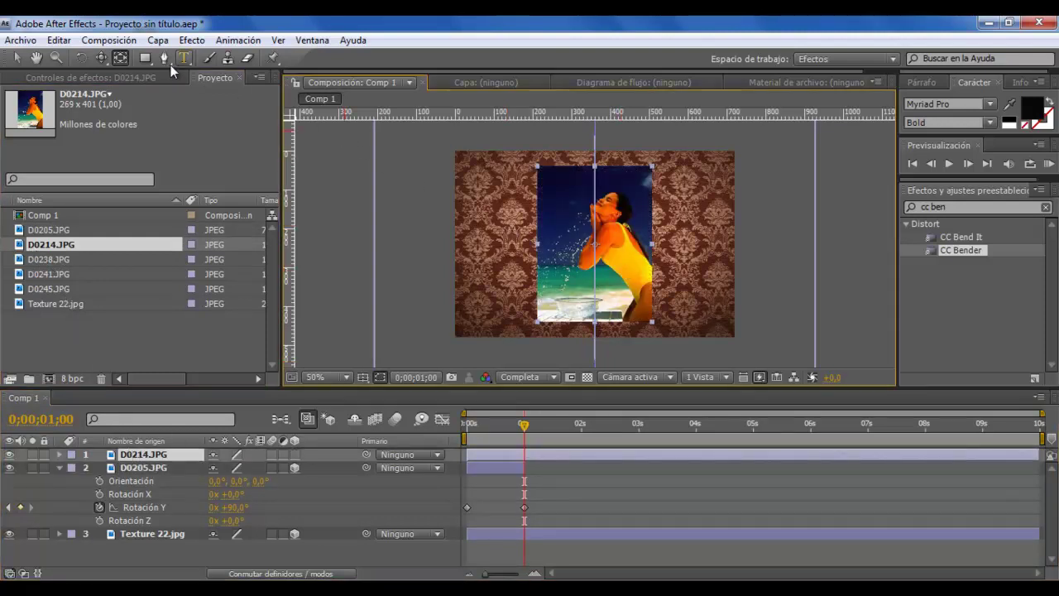
{"action": "left_click", "coordinate": [17, 58]}
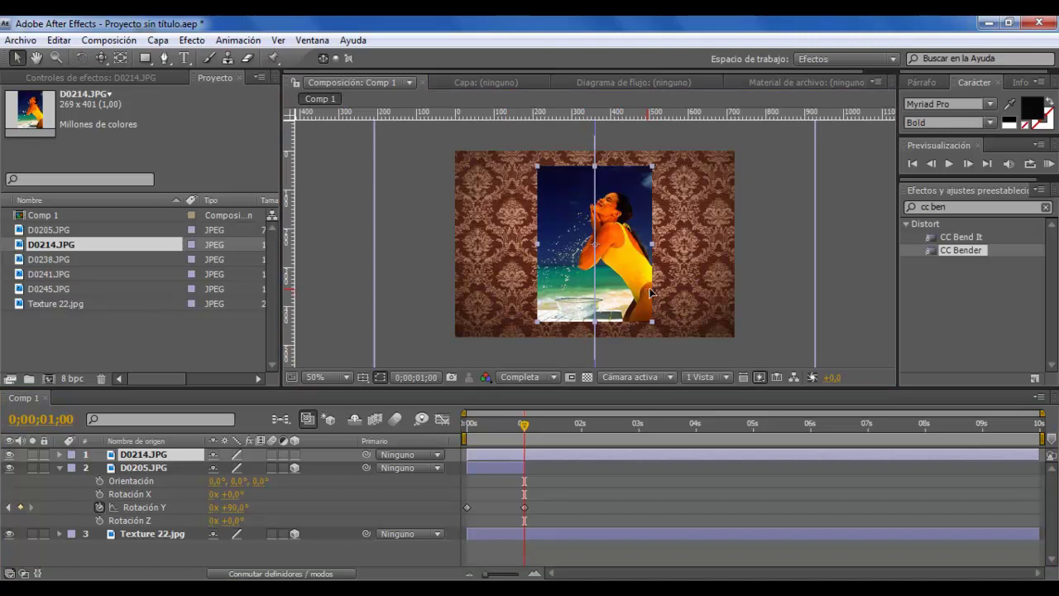
{"action": "left_click_drag", "start_coordinate": [651, 294], "coordinate": [709, 292]}
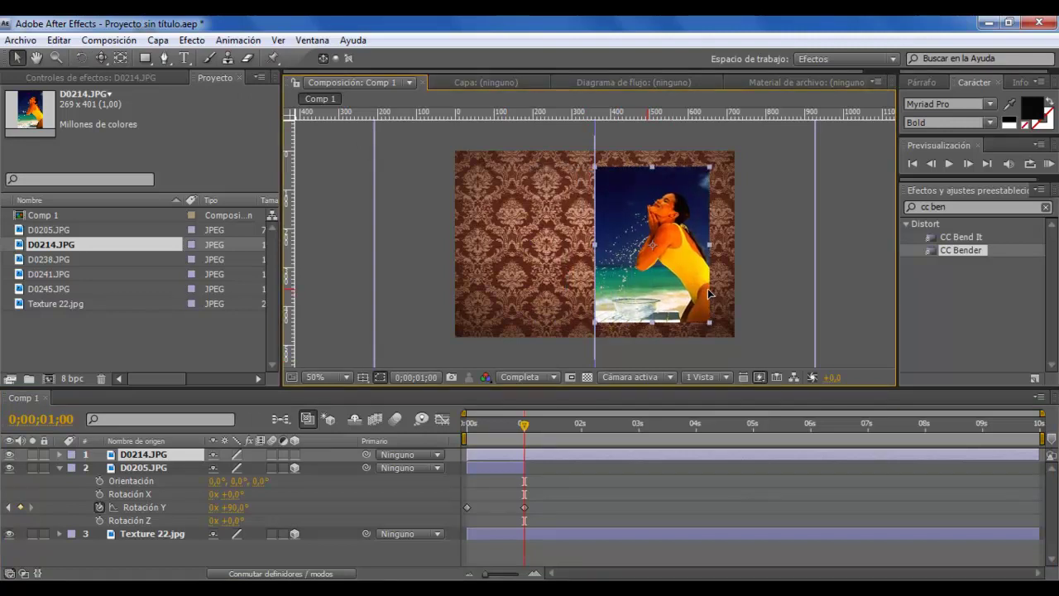
{"action": "left_click_drag", "start_coordinate": [523, 426], "coordinate": [469, 426]}
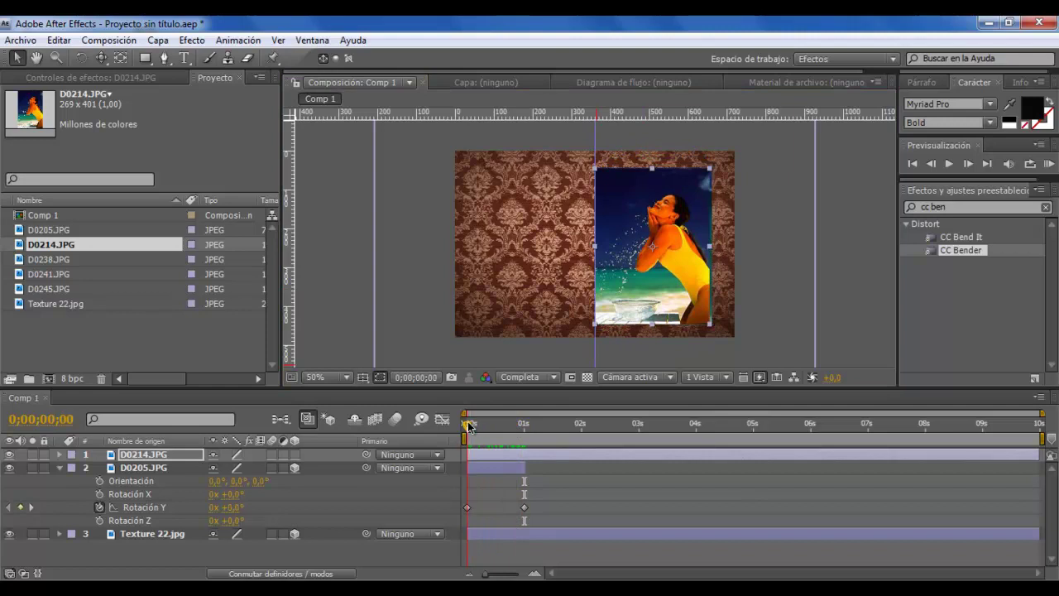
{"action": "left_click", "coordinate": [685, 262]}
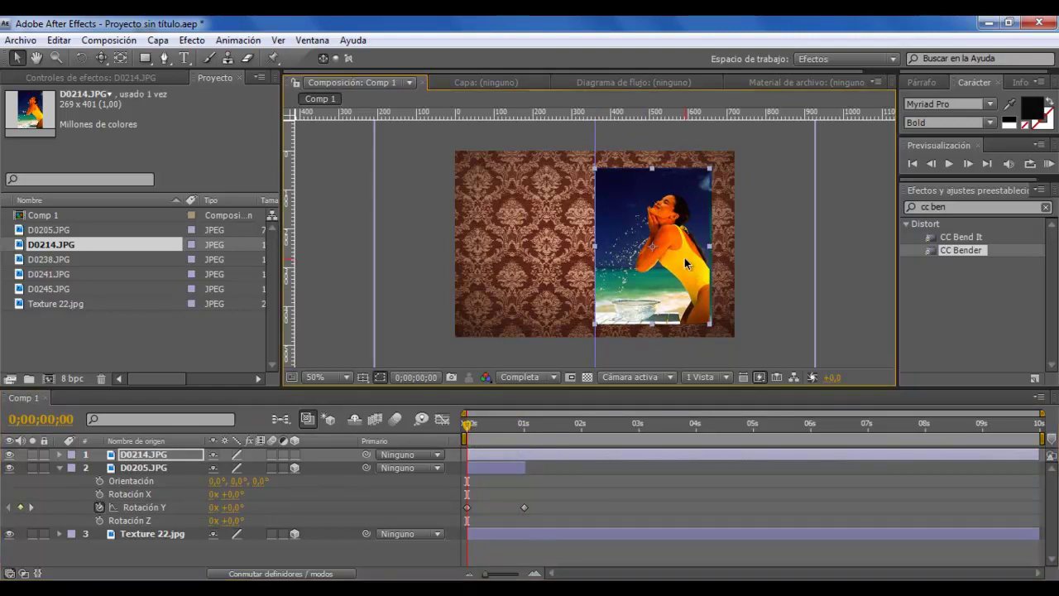
{"action": "left_click_drag", "start_coordinate": [685, 258], "coordinate": [688, 256]}
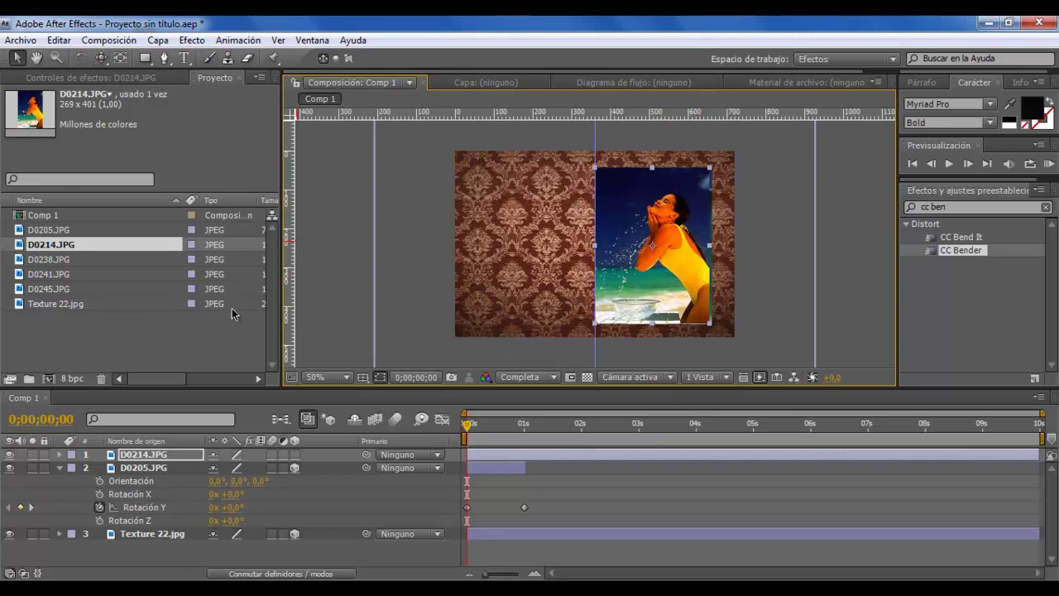
- Make D0214.JPG a 3D layer with its anchor point on the left edge
{"action": "left_click", "coordinate": [296, 455]}
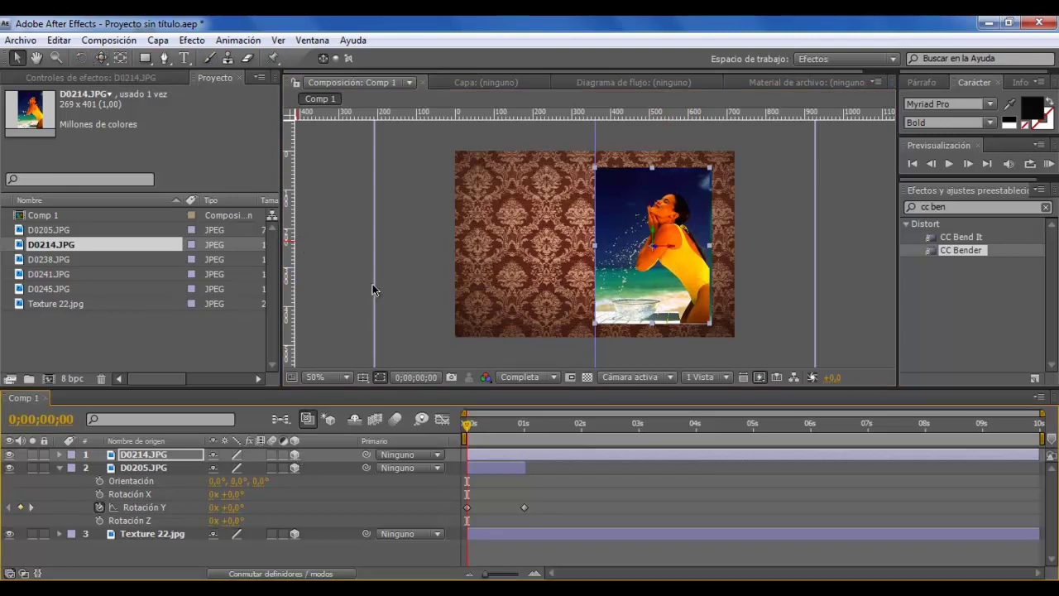
{"action": "left_click", "coordinate": [121, 58]}
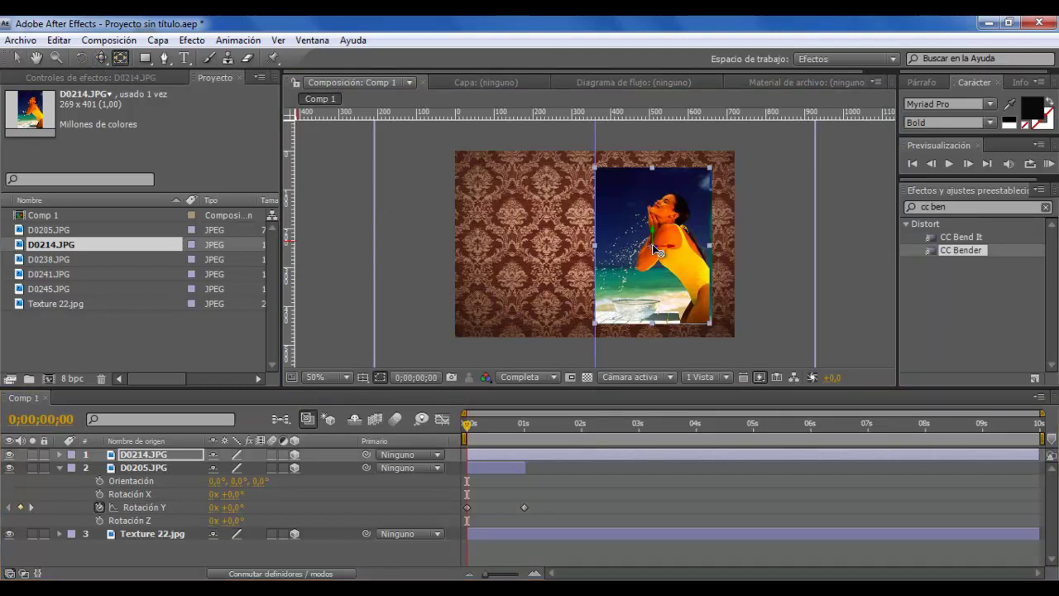
{"action": "left_click_drag", "start_coordinate": [652, 244], "coordinate": [602, 247]}
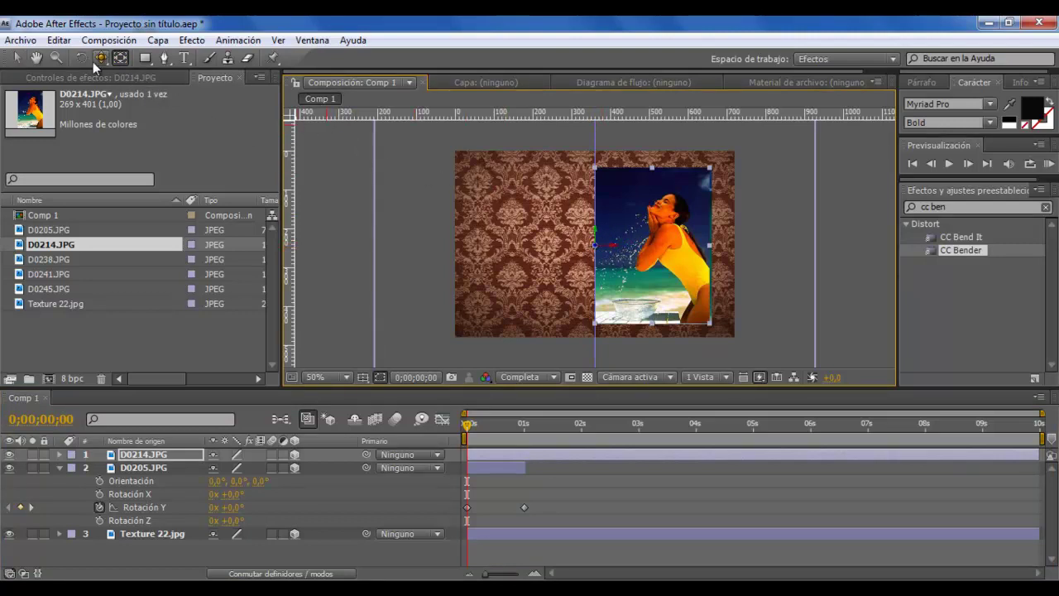
{"action": "left_click", "coordinate": [16, 57]}
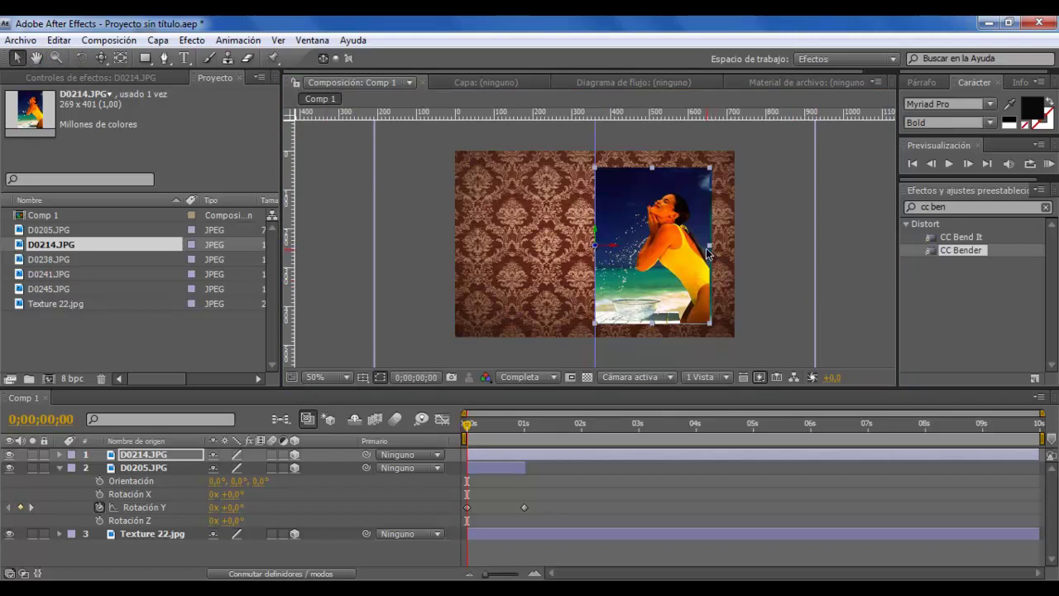
{"action": "left_click_drag", "start_coordinate": [713, 250], "coordinate": [716, 250]}
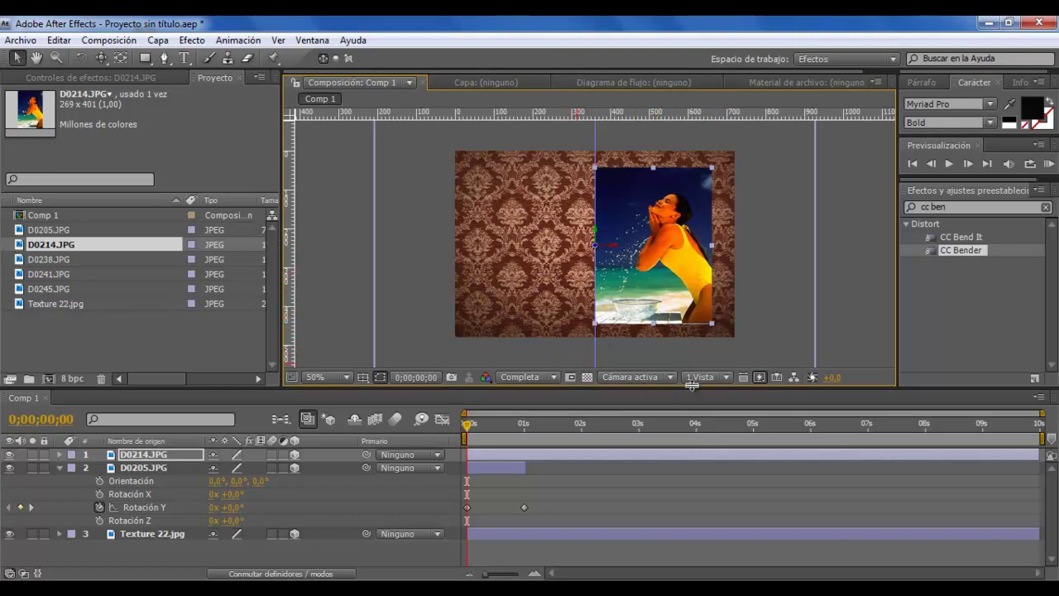
- Move the D0214.JPG layer's in point to the 1-second mark and reveal its rotation
{"action": "left_click_drag", "start_coordinate": [468, 426], "coordinate": [525, 425]}
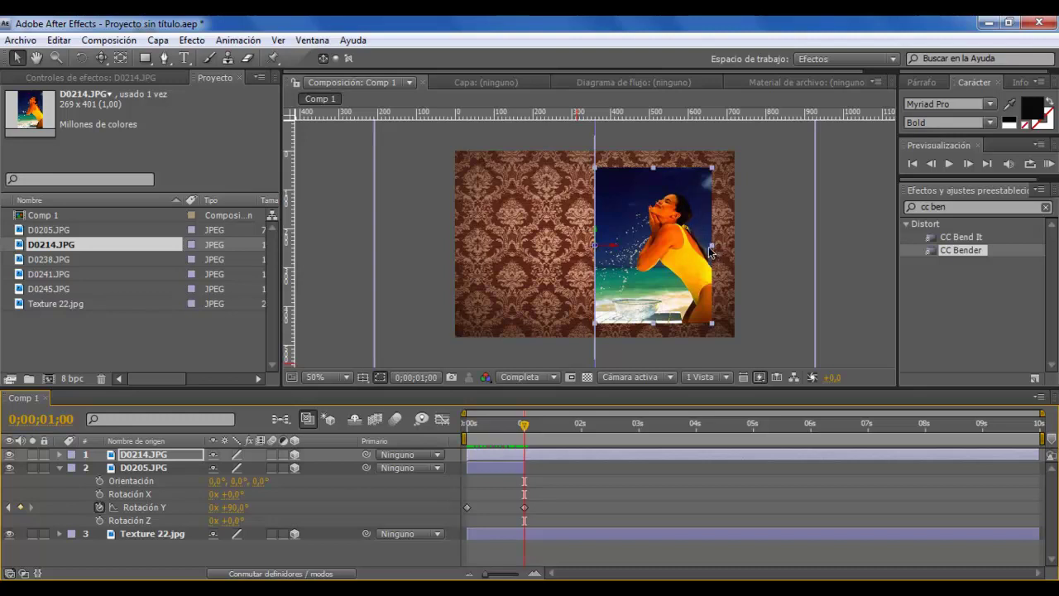
{"action": "left_click", "coordinate": [544, 454]}
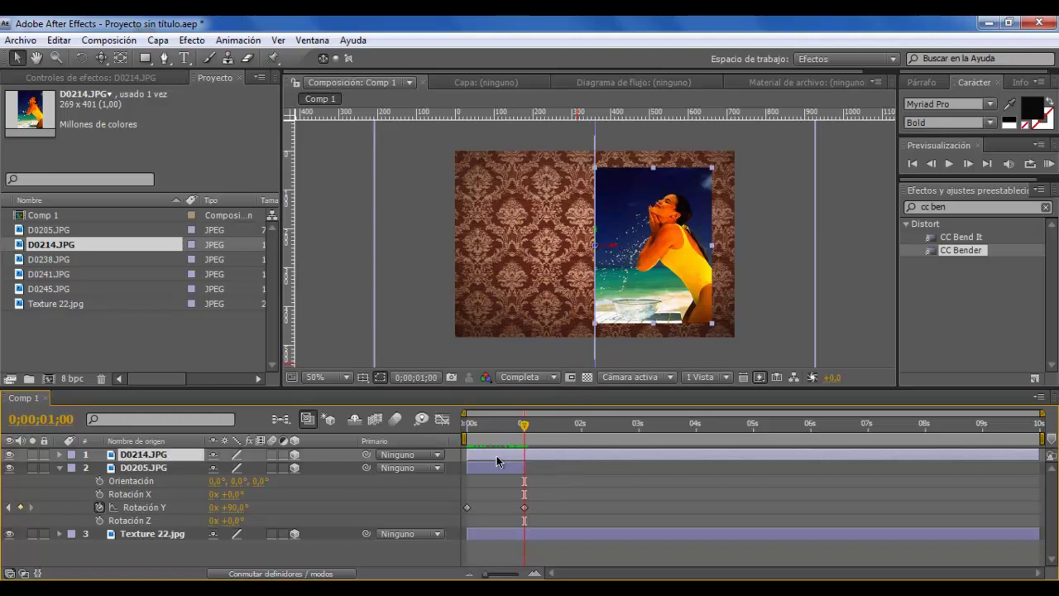
{"action": "left_click_drag", "start_coordinate": [496, 457], "coordinate": [555, 451]}
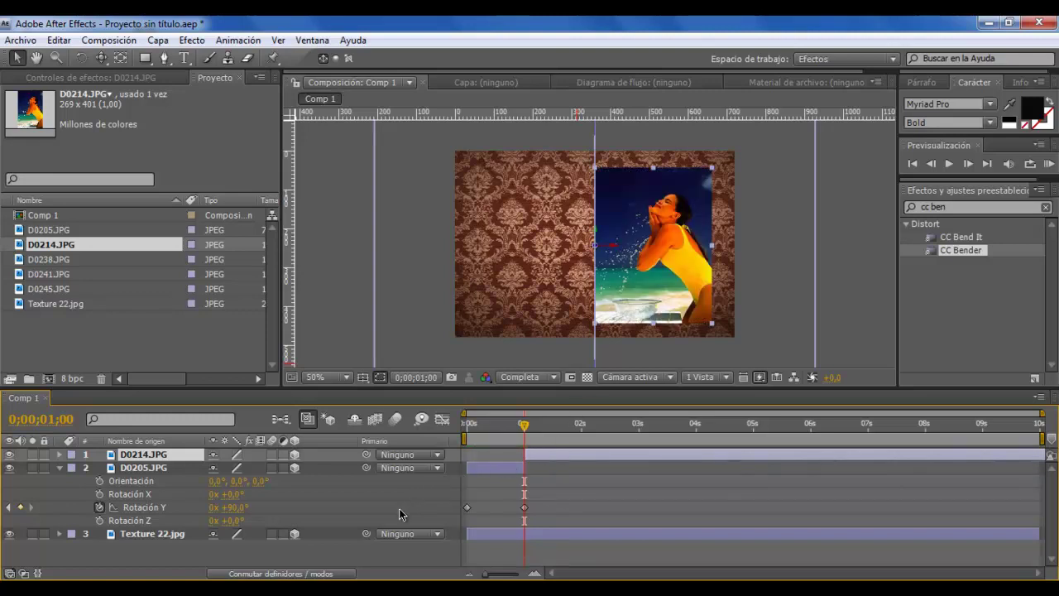
{"action": "key", "text": "r"}
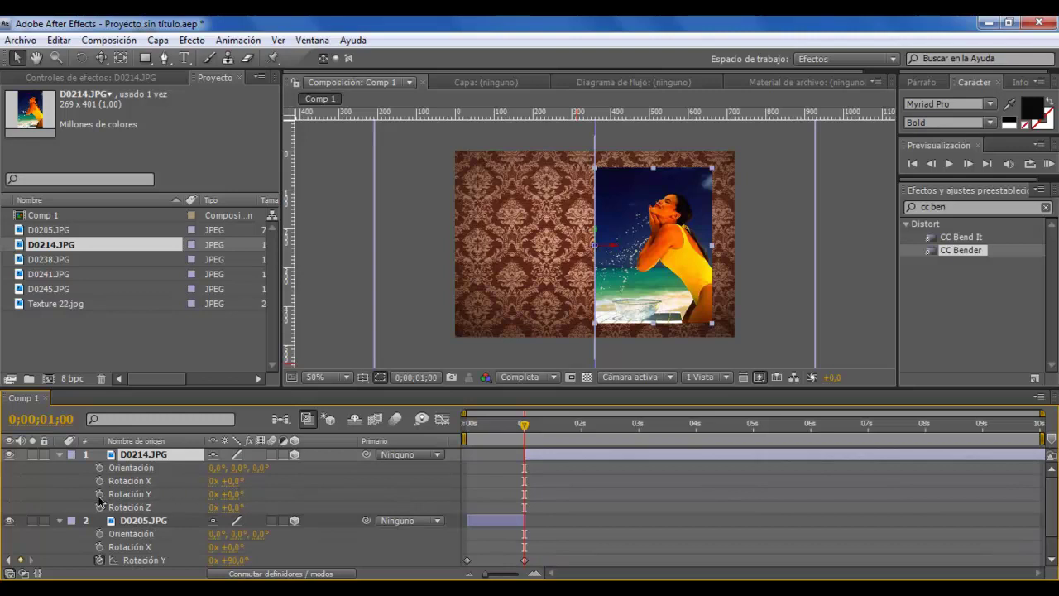
- Keyframe D0214.JPG's Y Rotation at 90° at 1 s and 180° at 2 s, then preview
{"action": "left_click", "coordinate": [100, 495]}
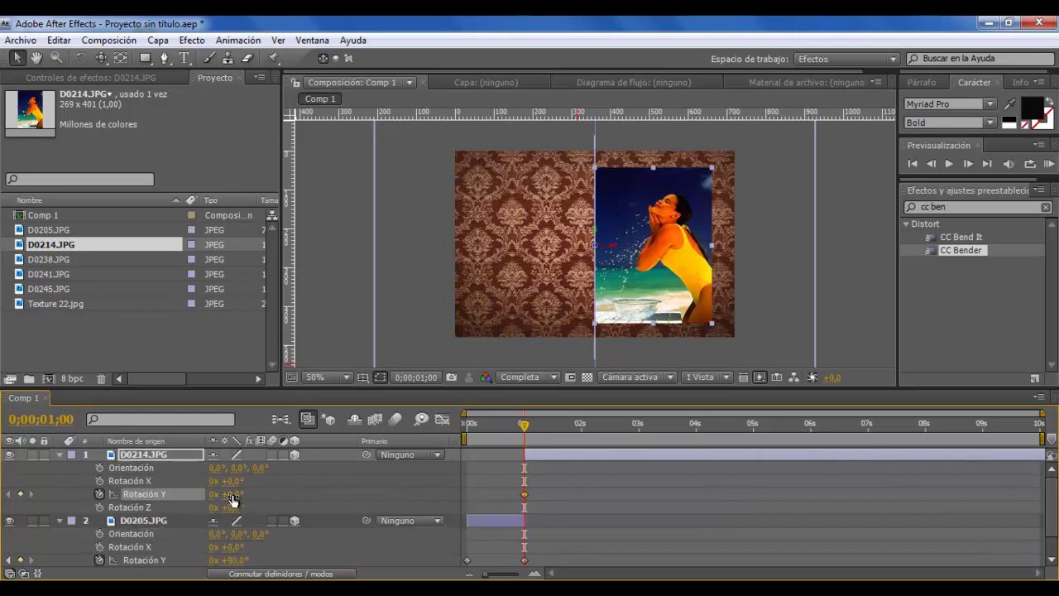
{"action": "left_click_drag", "start_coordinate": [231, 494], "coordinate": [288, 486]}
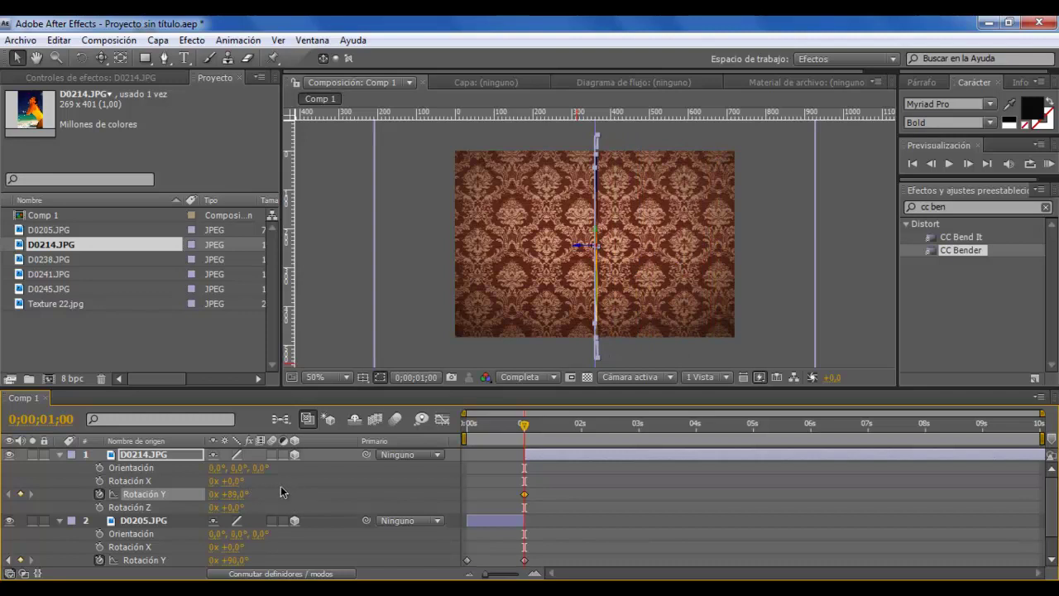
{"action": "left_click", "coordinate": [234, 494]}
{"action": "left_click_drag", "start_coordinate": [524, 431], "coordinate": [582, 431]}
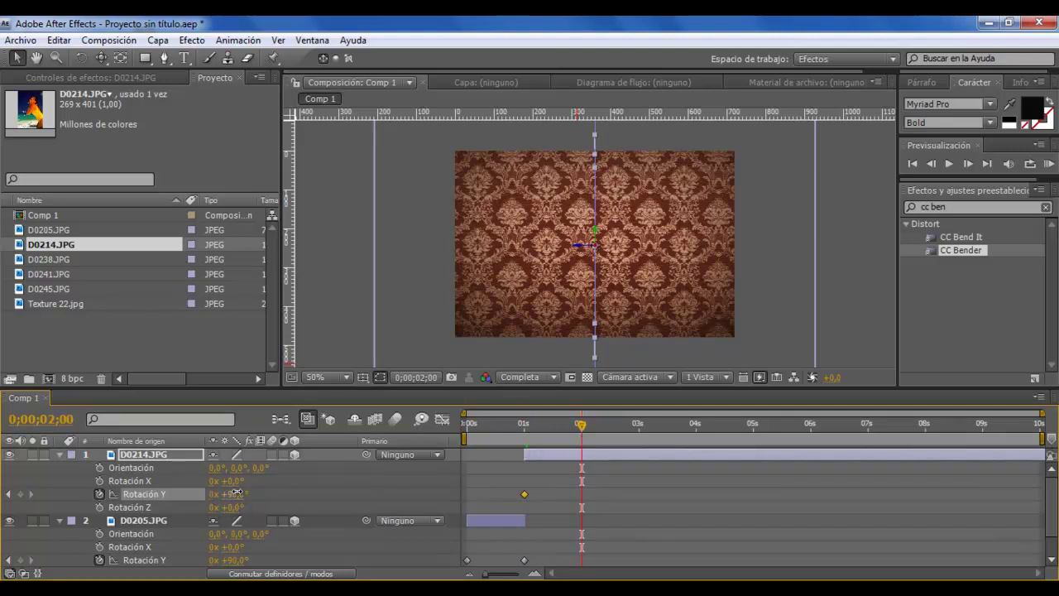
{"action": "left_click_drag", "start_coordinate": [238, 494], "coordinate": [301, 501]}
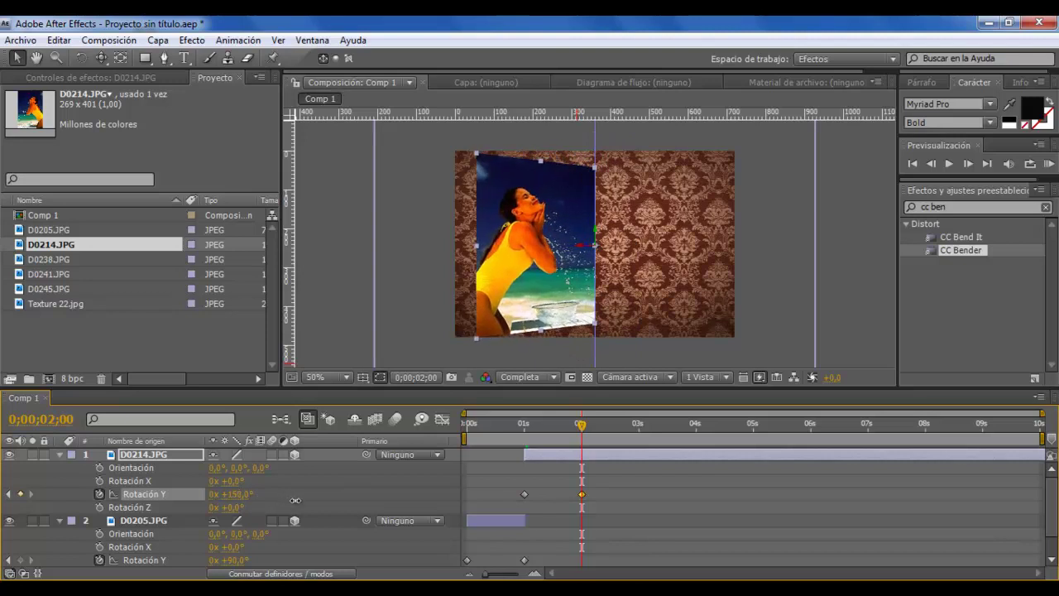
{"action": "left_click", "coordinate": [235, 495]}
{"action": "type", "text": "180"}
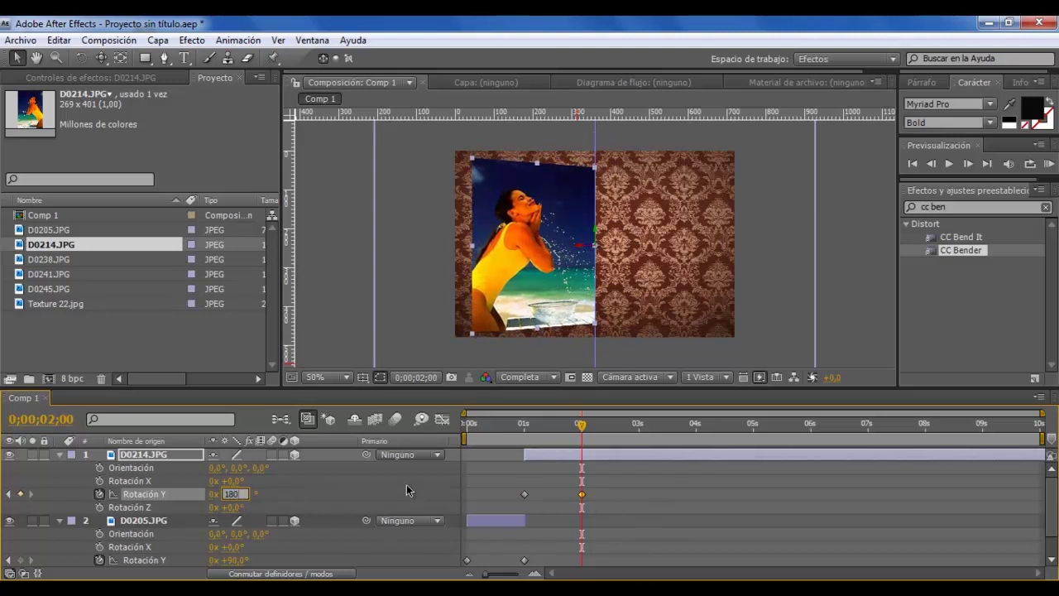
{"action": "left_click", "coordinate": [406, 485]}
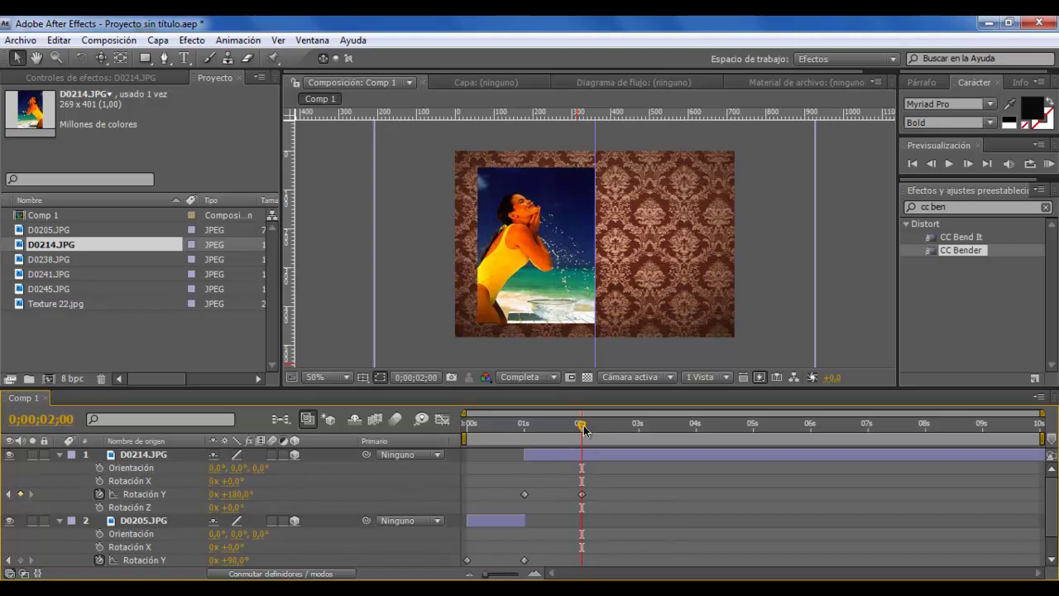
{"action": "mouse_move", "coordinate": [584, 429]}
{"action": "left_mouse_down"}
{"action": "mouse_move", "coordinate": [474, 449]}
{"action": "mouse_move", "coordinate": [562, 456]}
{"action": "mouse_move", "coordinate": [465, 453]}
{"action": "mouse_move", "coordinate": [583, 454]}
{"action": "mouse_move", "coordinate": [568, 463]}
{"action": "left_mouse_up"}
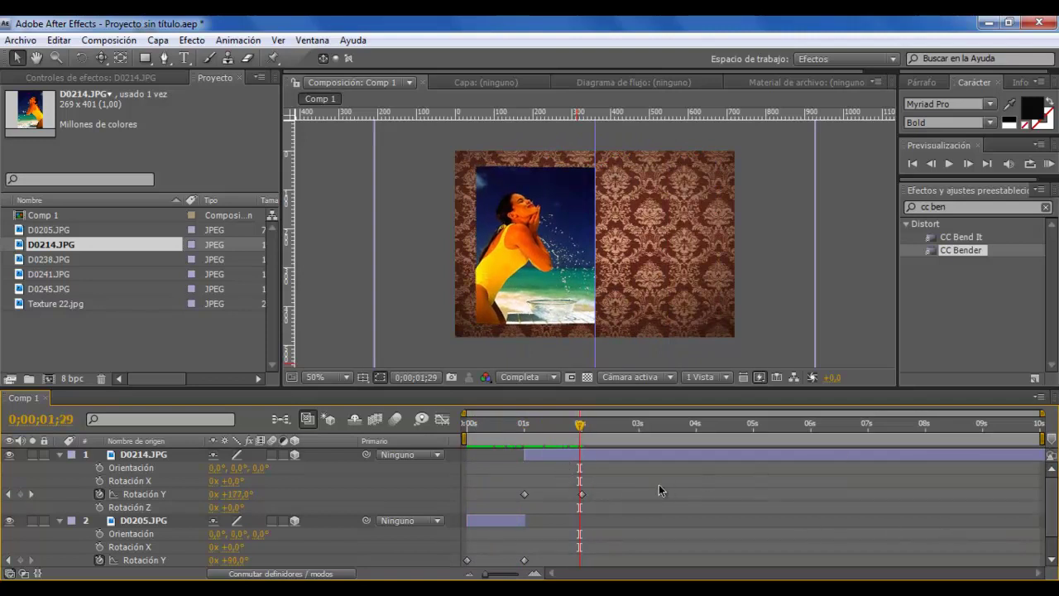
- Trim and slide the D0214.JPG layer bar, preview the flip, and collapse both photo layers
{"action": "left_click_drag", "start_coordinate": [771, 454], "coordinate": [729, 457]}
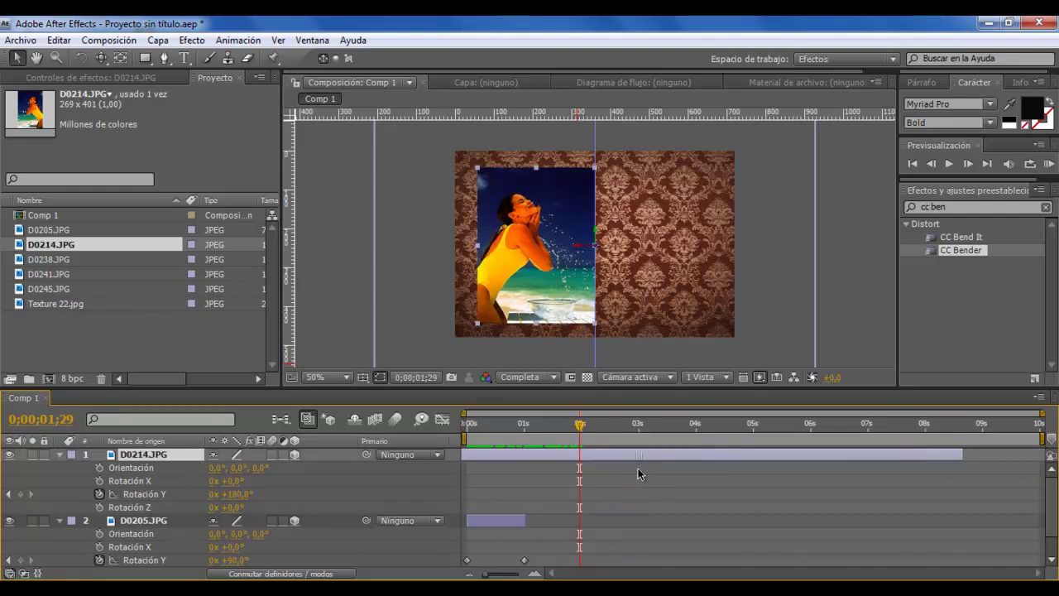
{"action": "left_click_drag", "start_coordinate": [962, 454], "coordinate": [658, 455]}
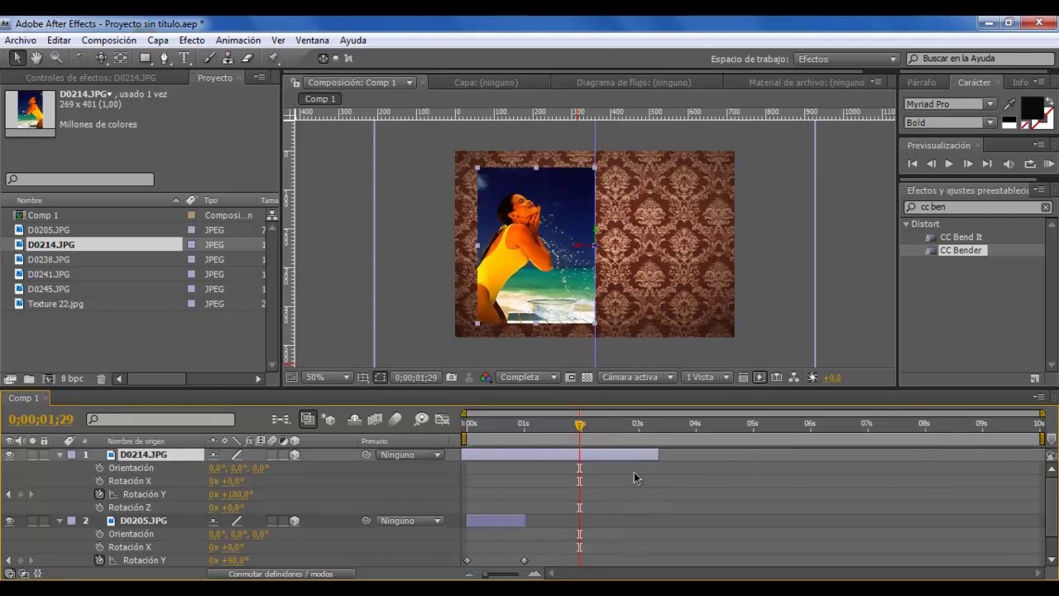
{"action": "left_click_drag", "start_coordinate": [545, 457], "coordinate": [683, 461]}
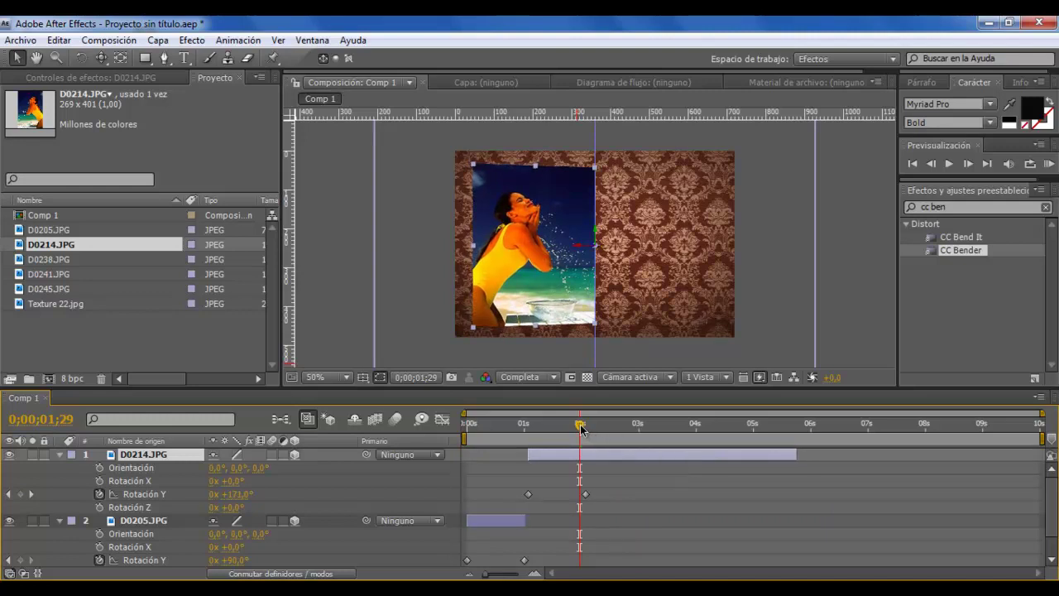
{"action": "mouse_move", "coordinate": [588, 427]}
{"action": "left_mouse_down"}
{"action": "mouse_move", "coordinate": [507, 427]}
{"action": "mouse_move", "coordinate": [544, 427]}
{"action": "left_mouse_up"}
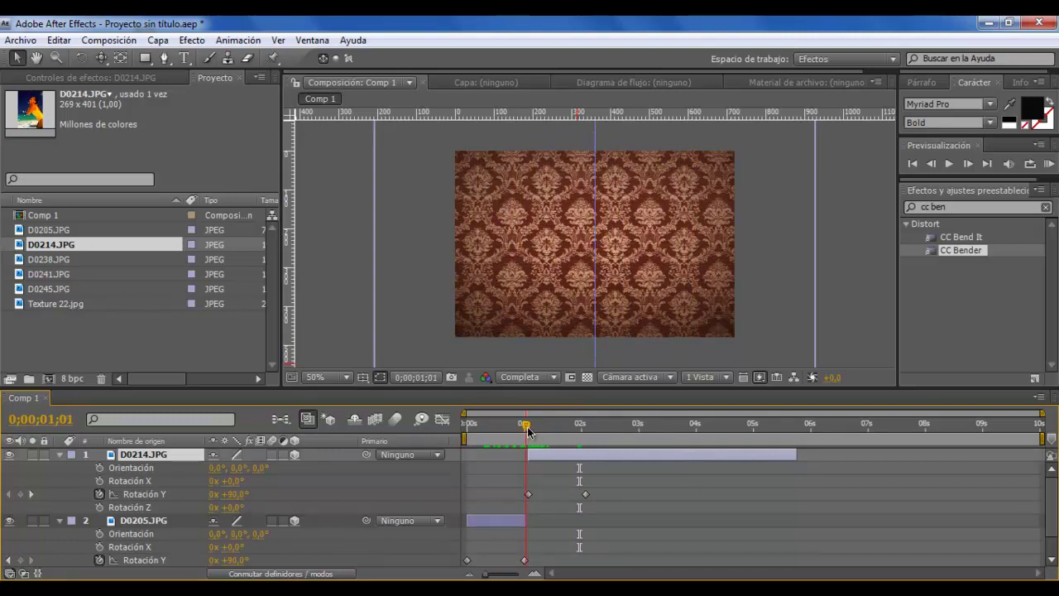
{"action": "mouse_move", "coordinate": [544, 427]}
{"action": "left_mouse_down"}
{"action": "mouse_move", "coordinate": [532, 430]}
{"action": "mouse_move", "coordinate": [590, 434]}
{"action": "left_mouse_up"}
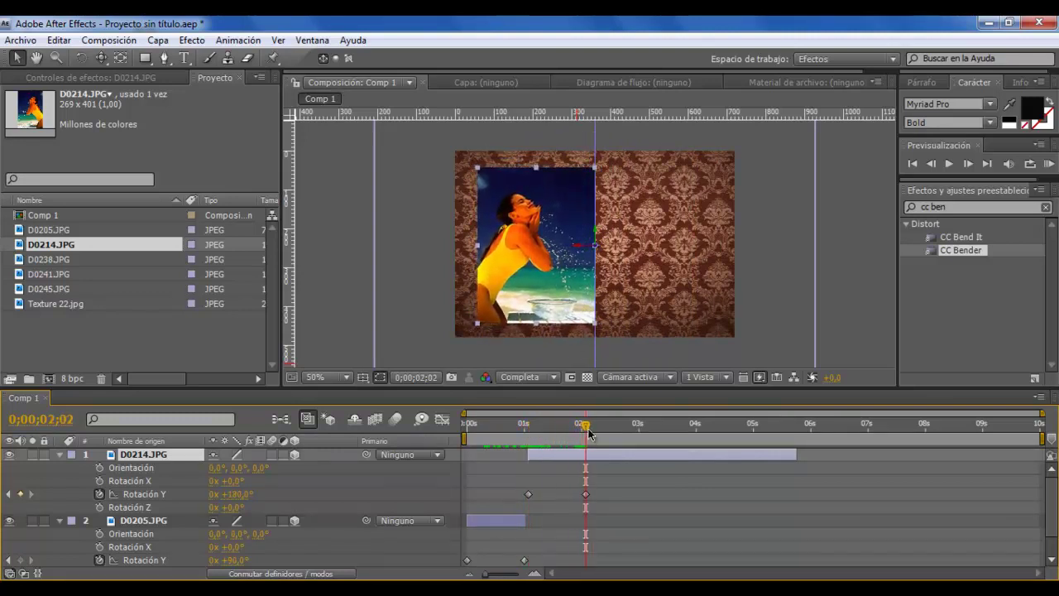
{"action": "left_click", "coordinate": [60, 454]}
{"action": "left_click", "coordinate": [59, 467]}
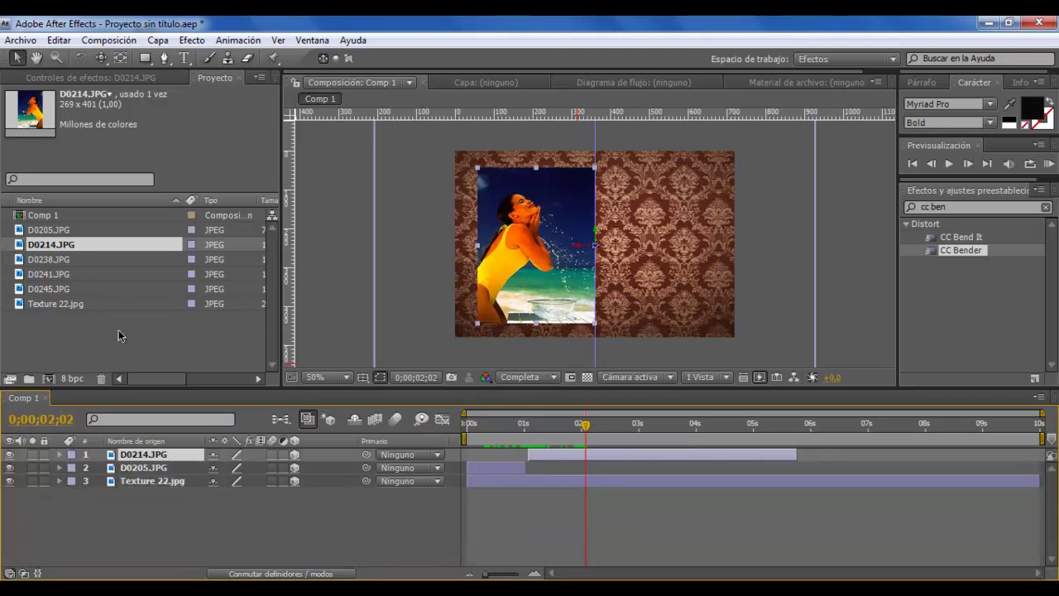
- Add D0238.JPG as a layer over the wallpaper's right half and play back the animation
{"action": "left_click", "coordinate": [20, 260]}
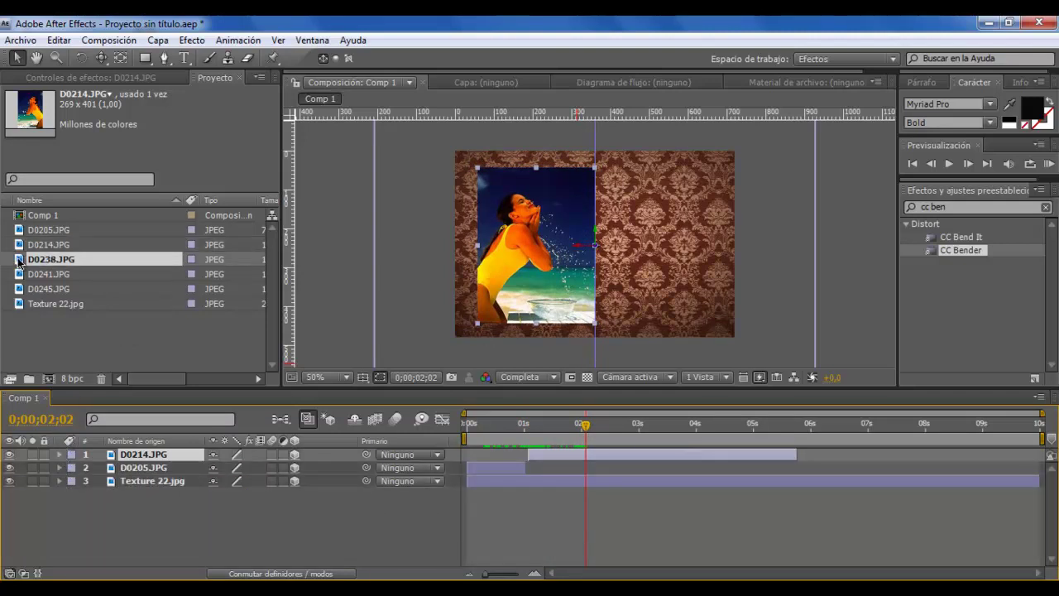
{"action": "left_click_drag", "start_coordinate": [20, 261], "coordinate": [177, 454]}
{"action": "left_click_drag", "start_coordinate": [629, 289], "coordinate": [686, 290]}
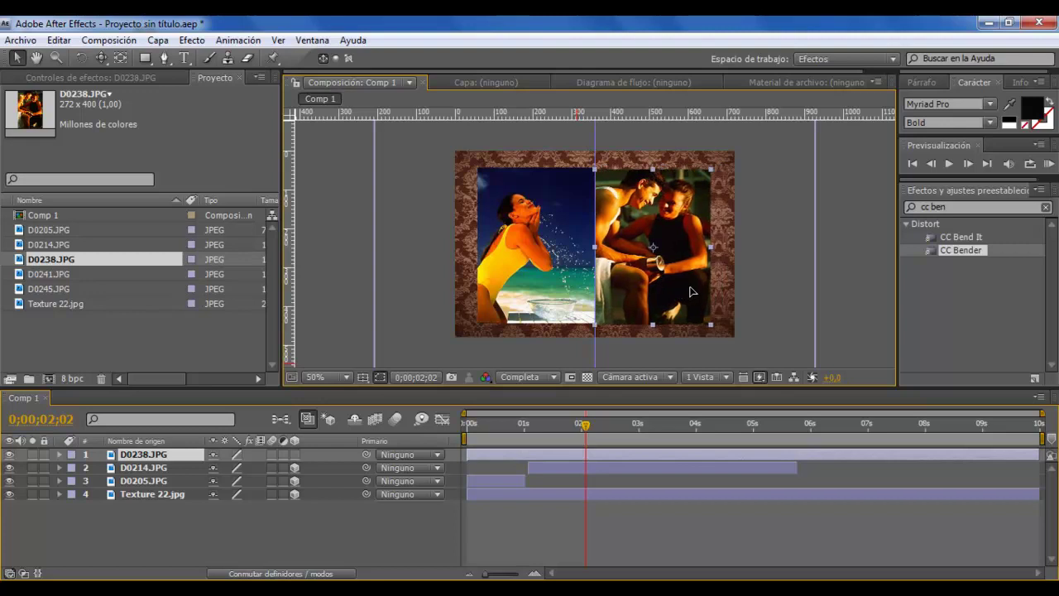
{"action": "left_click_drag", "start_coordinate": [694, 290], "coordinate": [693, 291]}
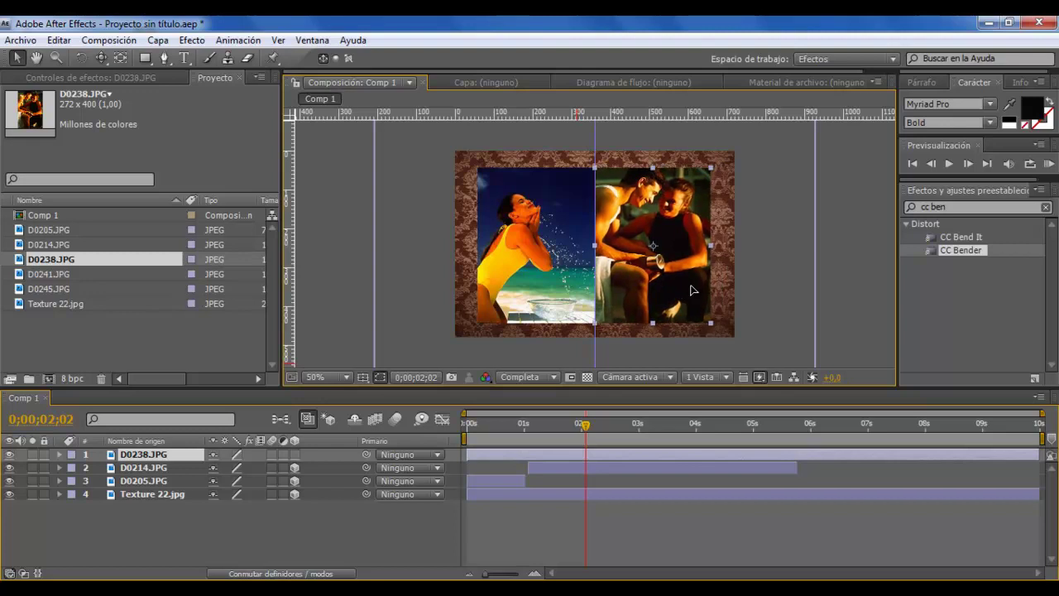
{"action": "left_click_drag", "start_coordinate": [586, 427], "coordinate": [488, 447]}
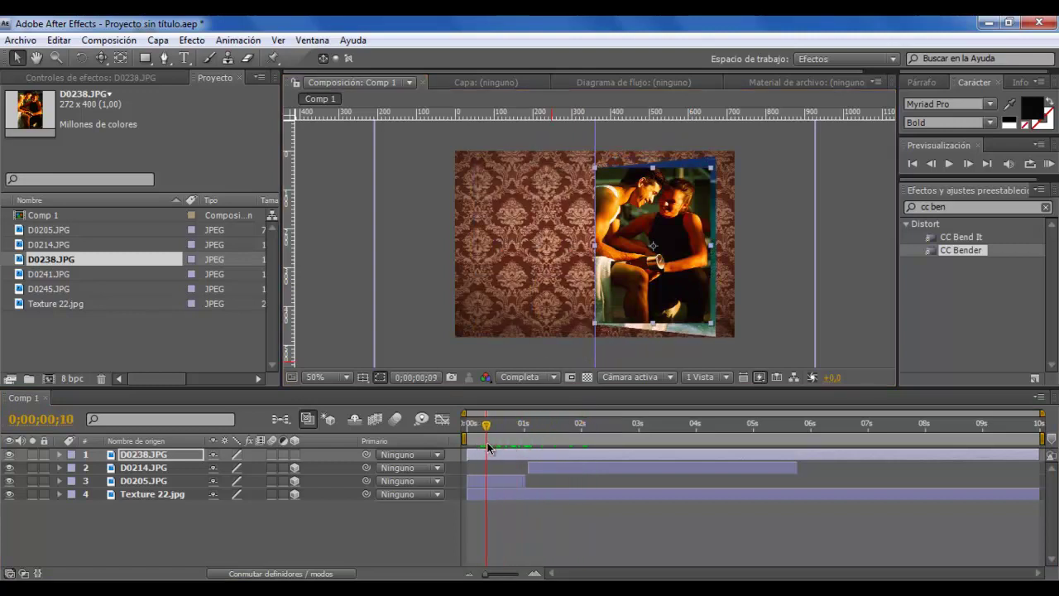
{"action": "key", "text": "space"}
{"action": "key", "text": "space"}
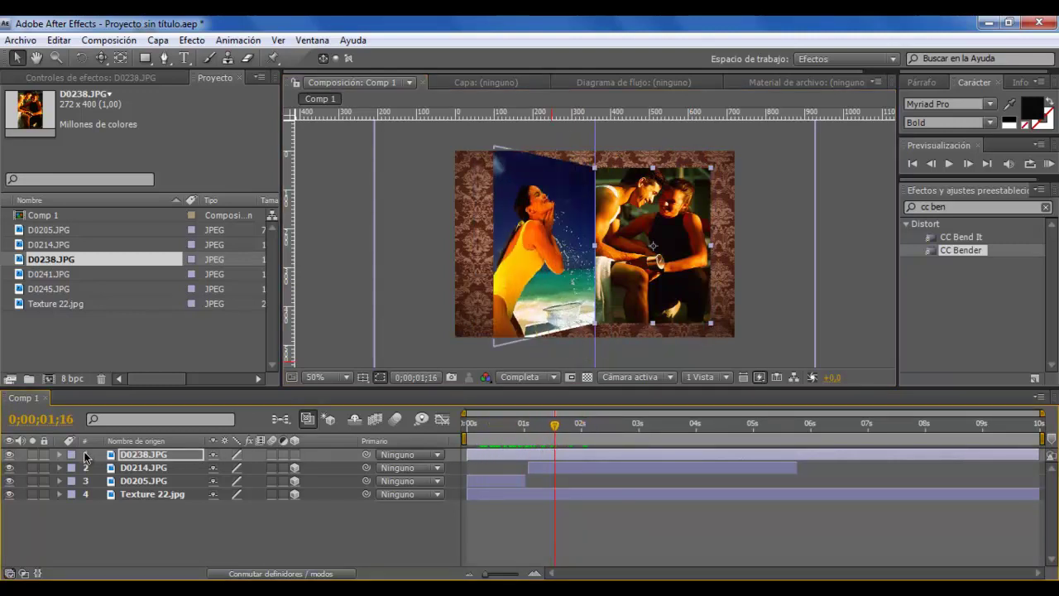
- Move D0238.JPG down to third in the stack and trim it to end near 3 s
{"action": "left_click_drag", "start_coordinate": [84, 451], "coordinate": [137, 484]}
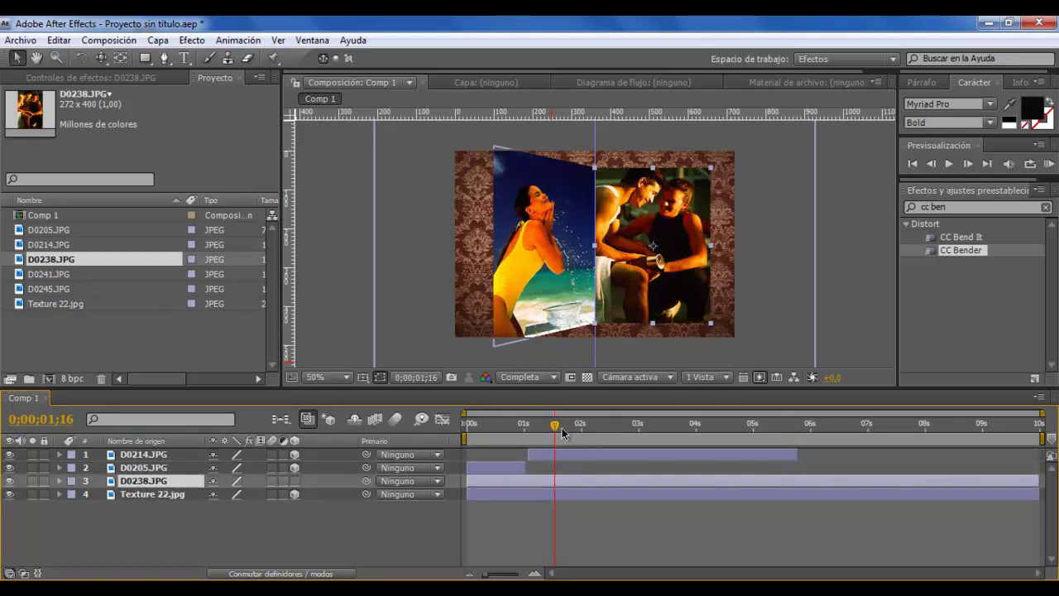
{"action": "mouse_move", "coordinate": [554, 427]}
{"action": "left_mouse_down"}
{"action": "mouse_move", "coordinate": [478, 433]}
{"action": "mouse_move", "coordinate": [583, 445]}
{"action": "left_mouse_up"}
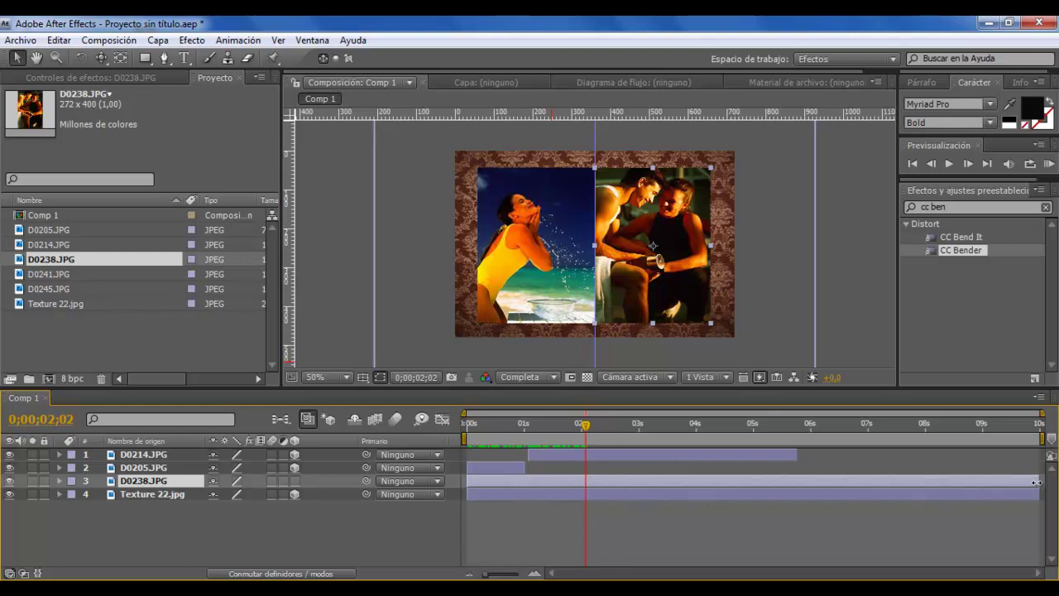
{"action": "left_click_drag", "start_coordinate": [1036, 482], "coordinate": [642, 489]}
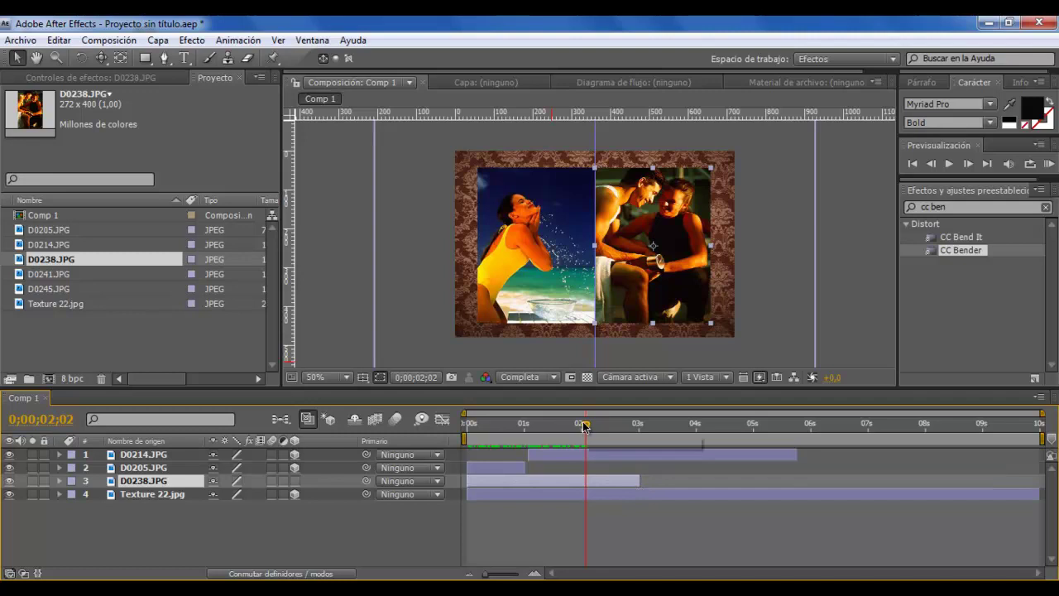
{"action": "mouse_move", "coordinate": [585, 425]}
{"action": "left_mouse_down"}
{"action": "mouse_move", "coordinate": [535, 436]}
{"action": "mouse_move", "coordinate": [580, 437]}
{"action": "left_mouse_up"}
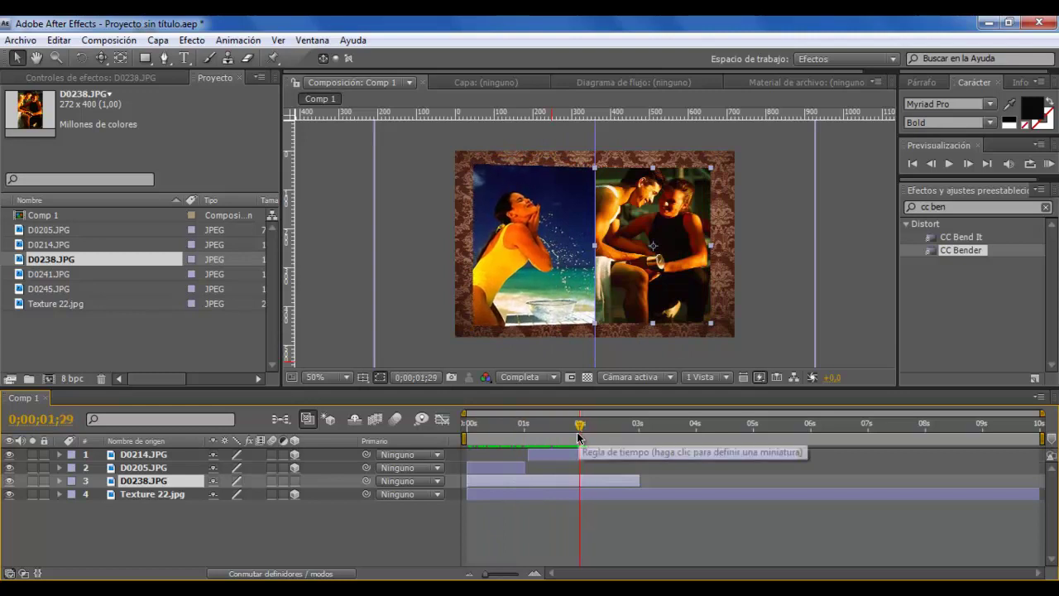
- With the Pan Behind tool active, make D0238.JPG 3D, then scrub through the bend
{"action": "left_click", "coordinate": [128, 58]}
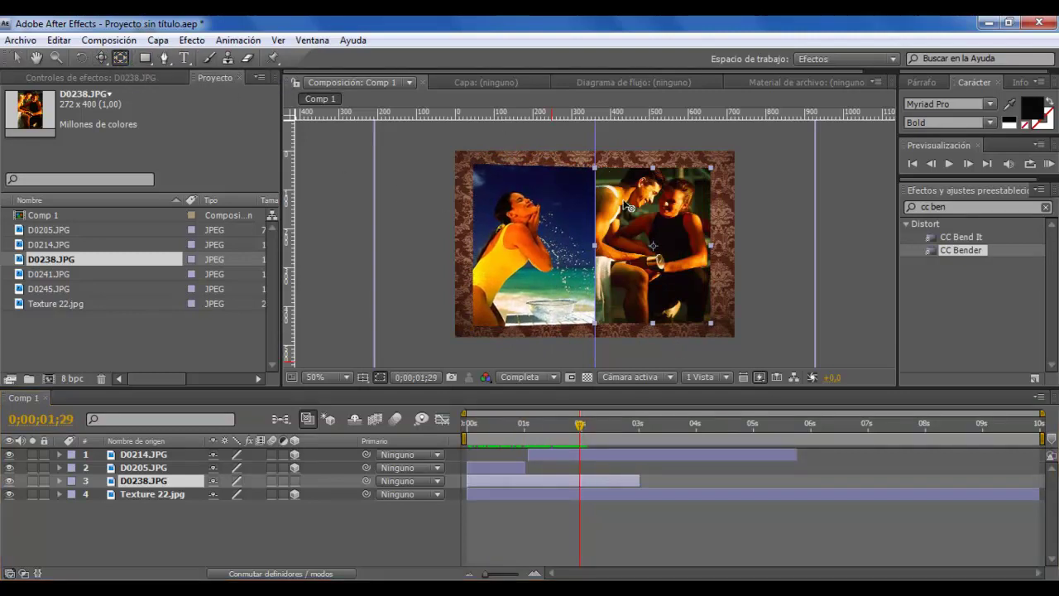
{"action": "left_click", "coordinate": [295, 481]}
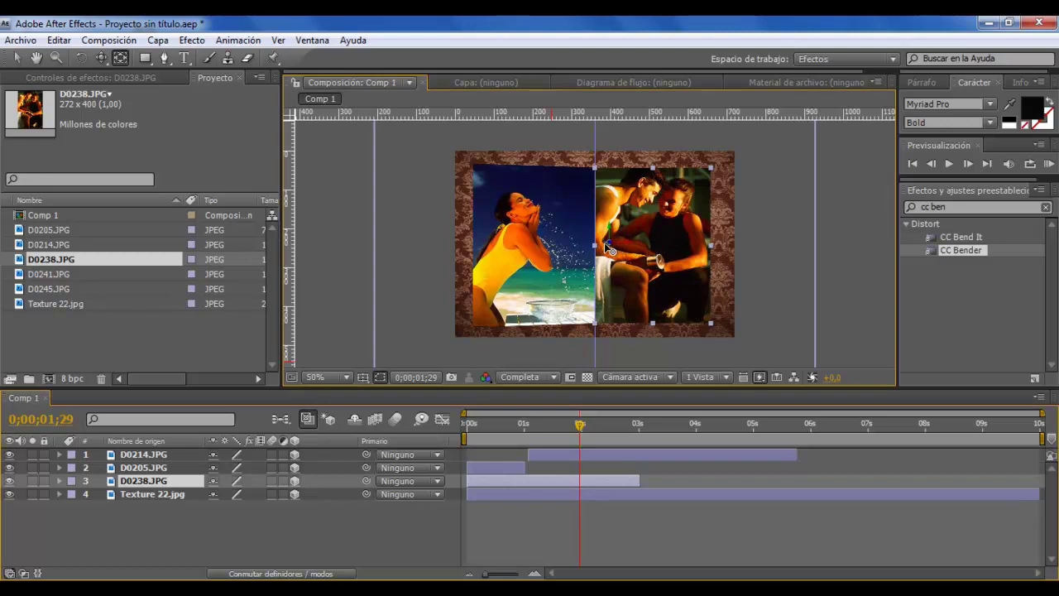
{"action": "key", "text": "Return"}
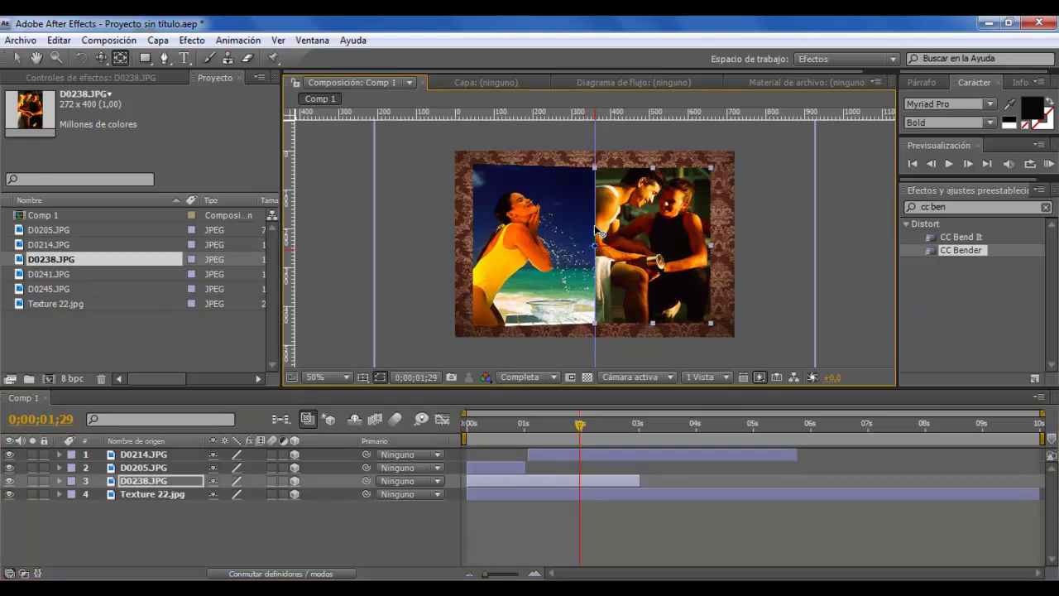
{"action": "left_click", "coordinate": [278, 40]}
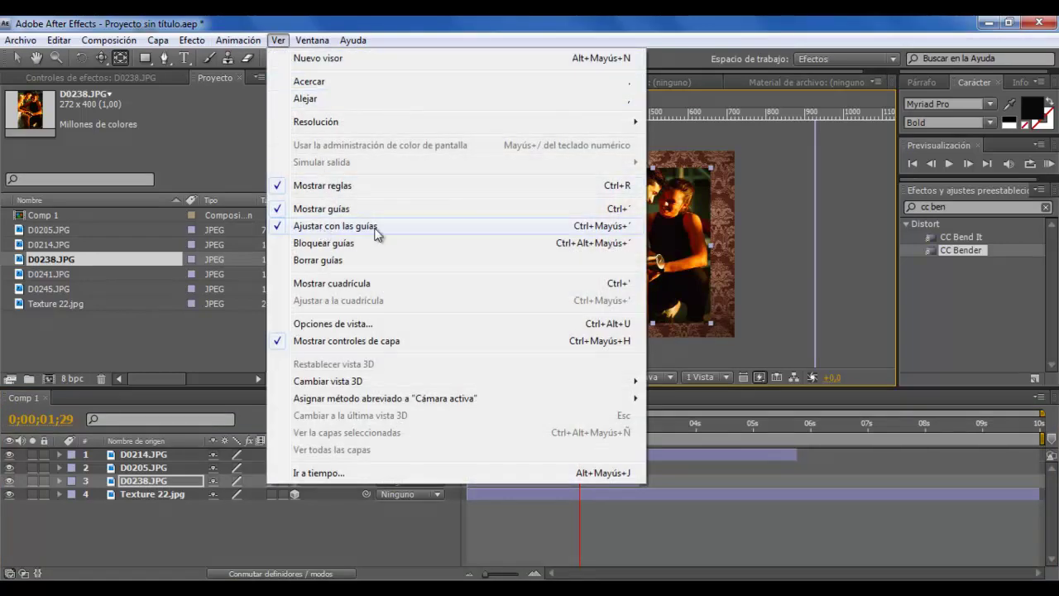
{"action": "left_click", "coordinate": [763, 208]}
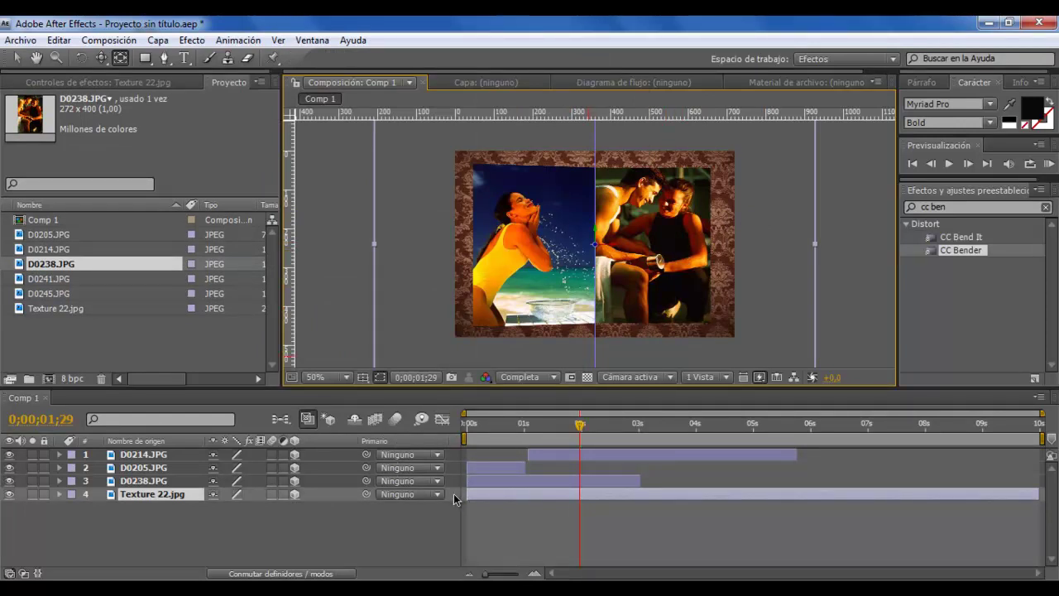
{"action": "mouse_move", "coordinate": [582, 428]}
{"action": "left_mouse_down"}
{"action": "mouse_move", "coordinate": [565, 432]}
{"action": "mouse_move", "coordinate": [584, 437]}
{"action": "left_mouse_up"}
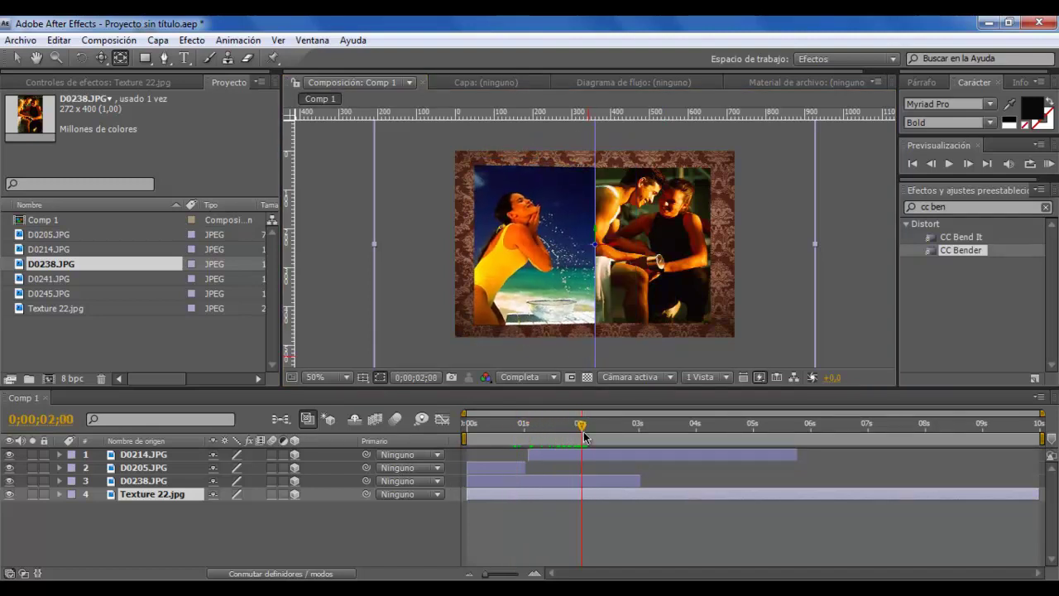
- Keyframe D0238.JPG's Y Rotation from 0° at 2 s to 90° at 3 s and review it
{"action": "left_click", "coordinate": [145, 483]}
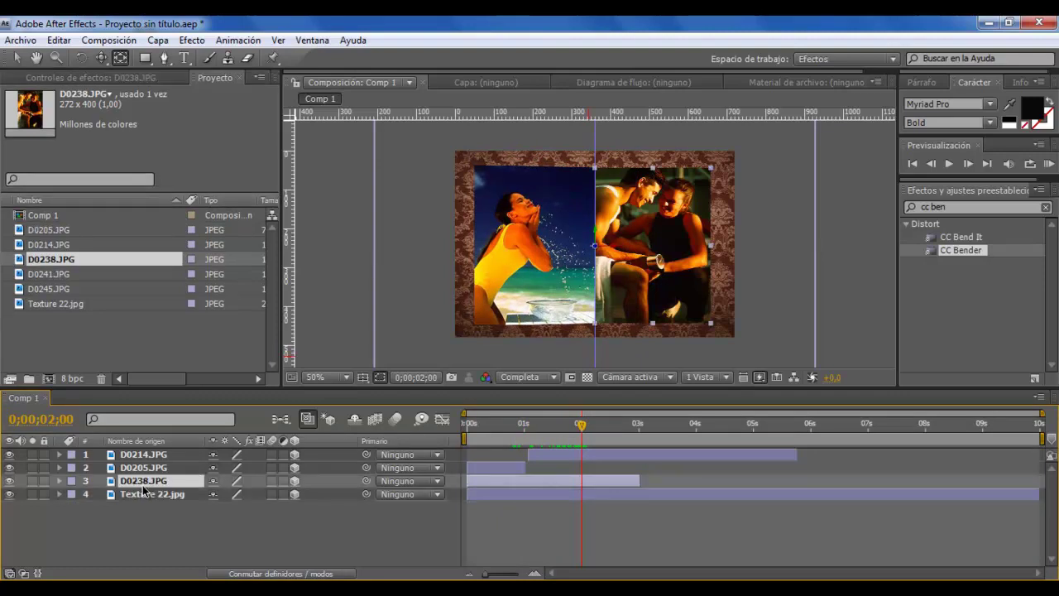
{"action": "key", "text": "r"}
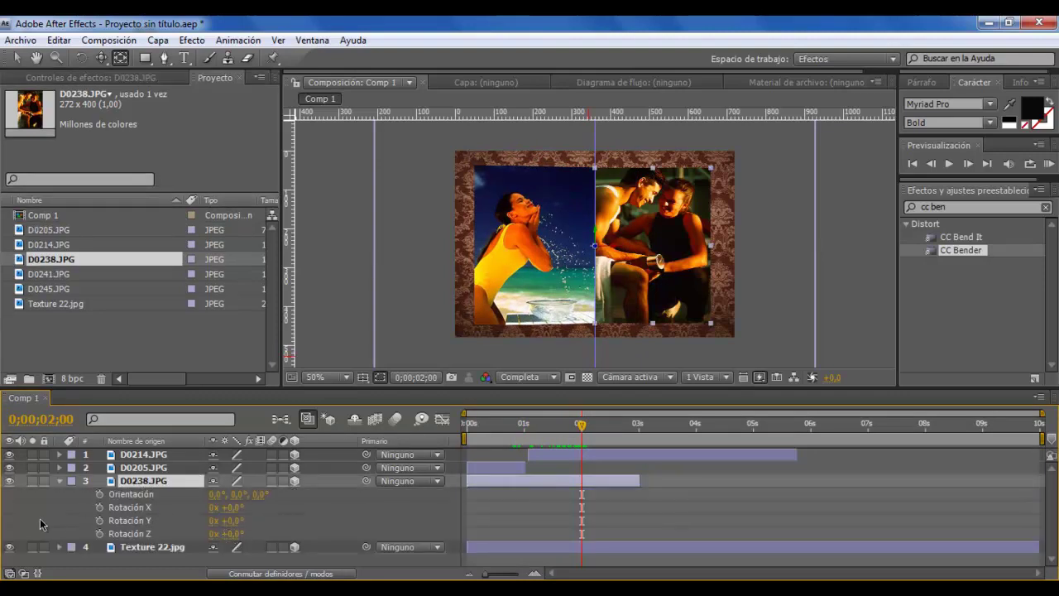
{"action": "left_click", "coordinate": [99, 521]}
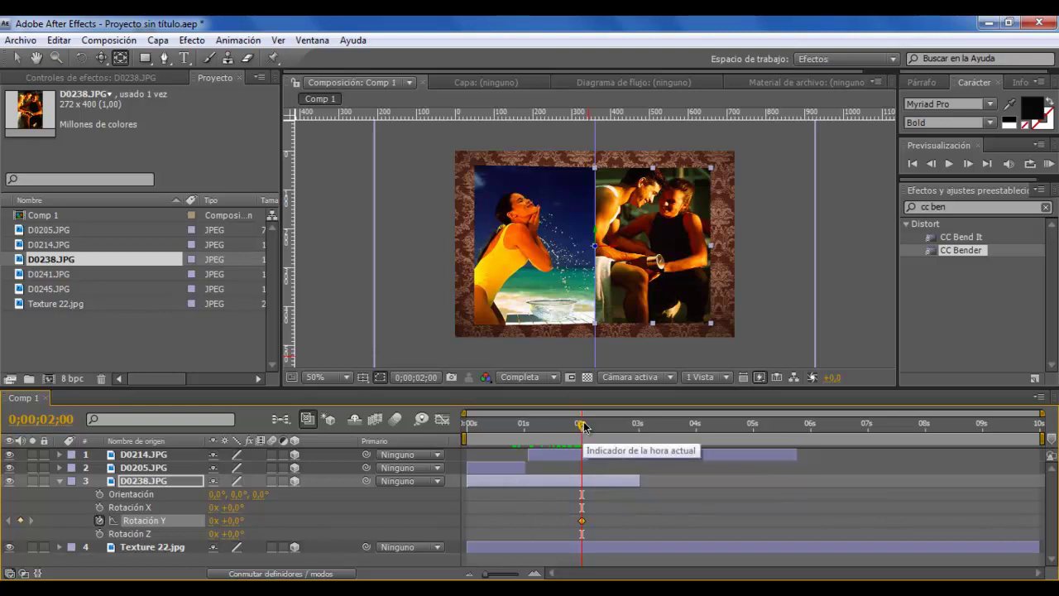
{"action": "left_click_drag", "start_coordinate": [583, 426], "coordinate": [641, 434]}
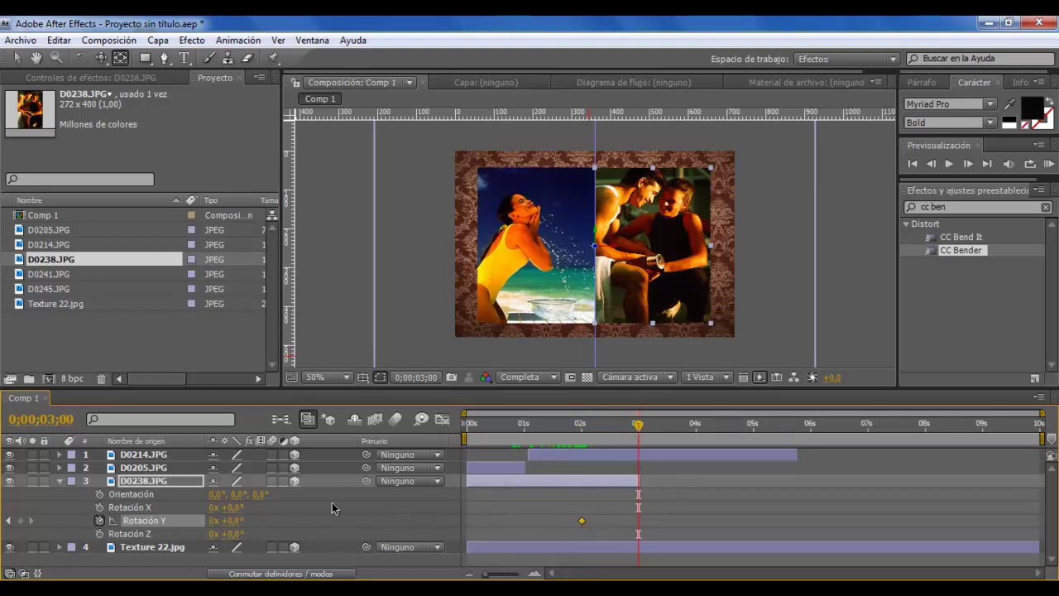
{"action": "left_click_drag", "start_coordinate": [228, 521], "coordinate": [295, 512]}
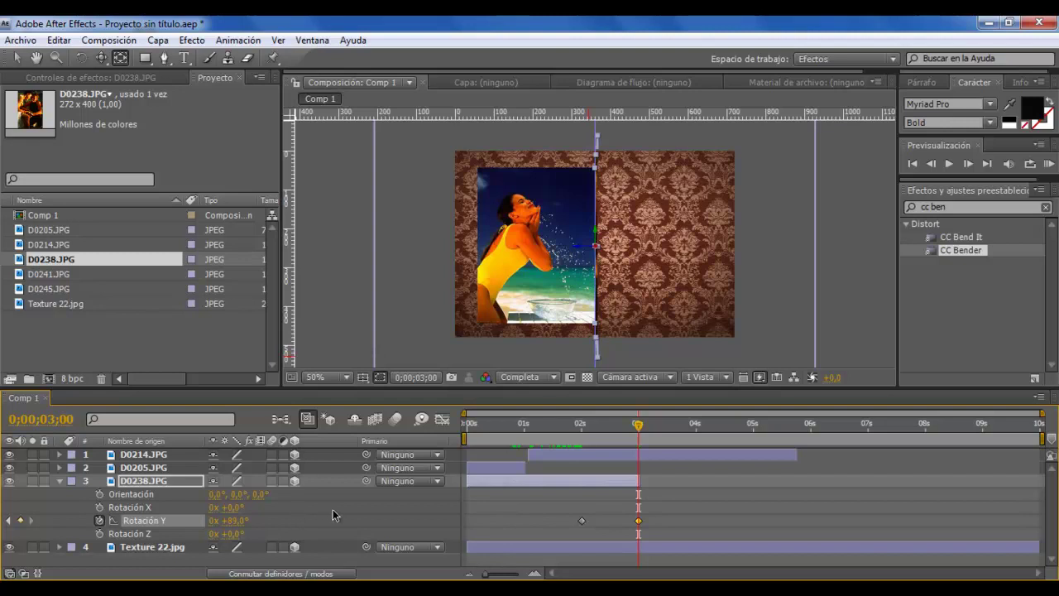
{"action": "left_click", "coordinate": [237, 521]}
{"action": "left_click", "coordinate": [370, 513]}
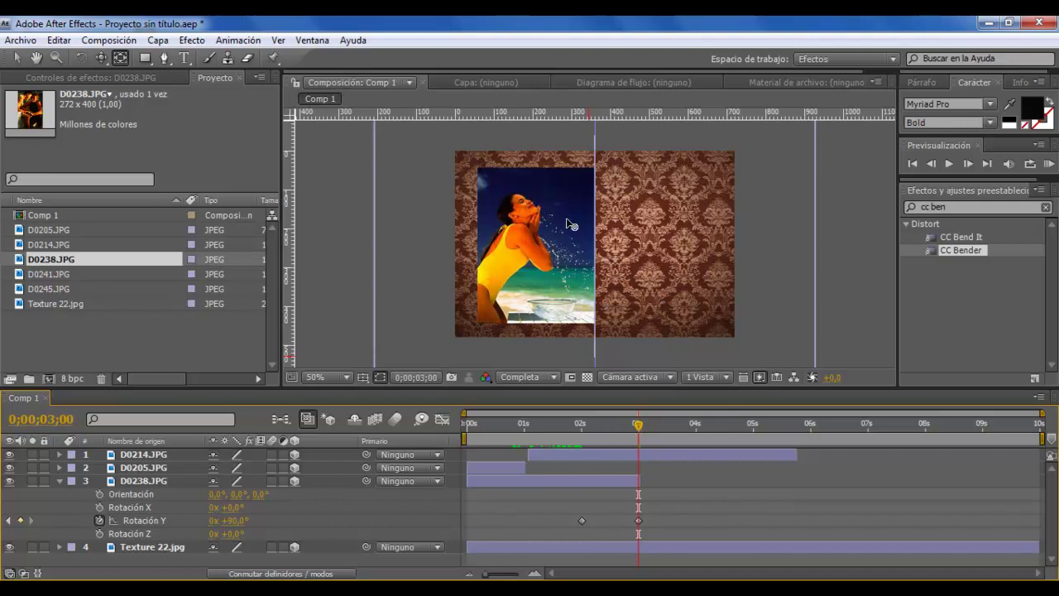
{"action": "mouse_move", "coordinate": [641, 428]}
{"action": "left_mouse_down"}
{"action": "mouse_move", "coordinate": [507, 427]}
{"action": "mouse_move", "coordinate": [644, 456]}
{"action": "left_mouse_up"}
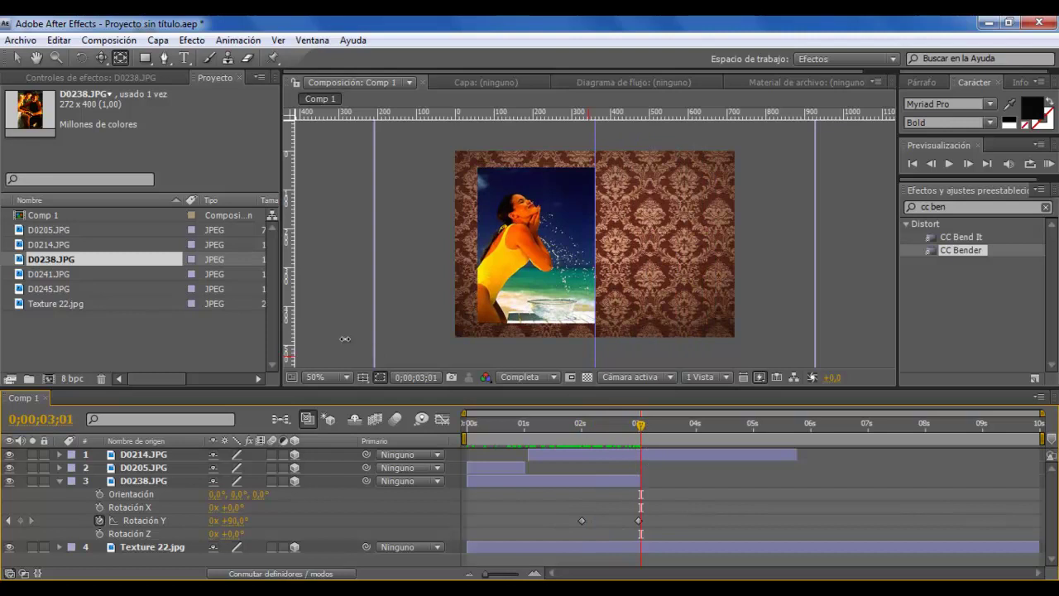
{"action": "left_click", "coordinate": [48, 276]}
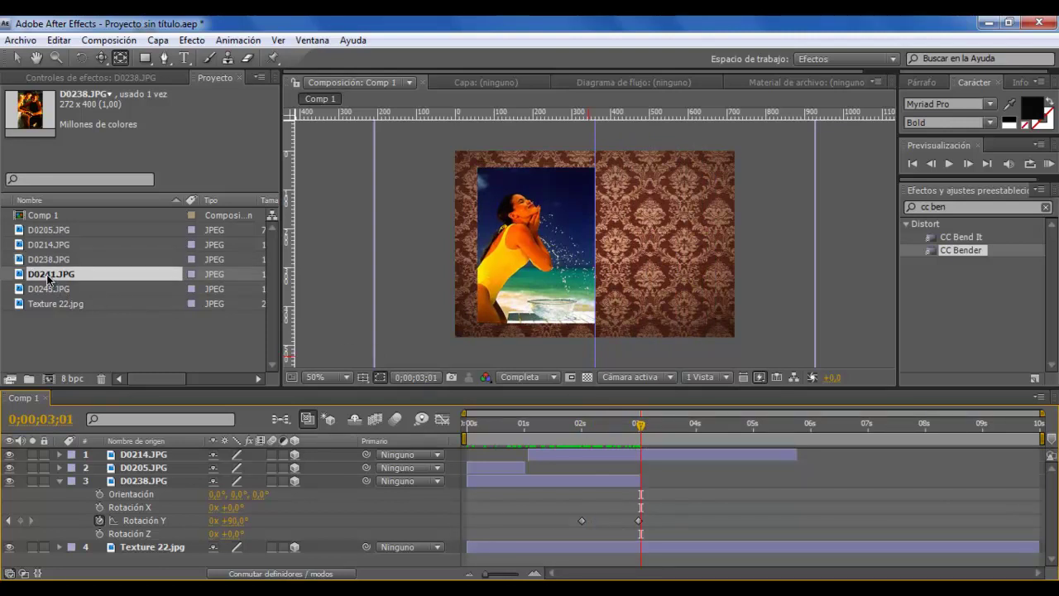
- Add D0241.JPG as the top layer of Comp 1, starting at 3 seconds
{"action": "left_click_drag", "start_coordinate": [47, 280], "coordinate": [115, 391]}
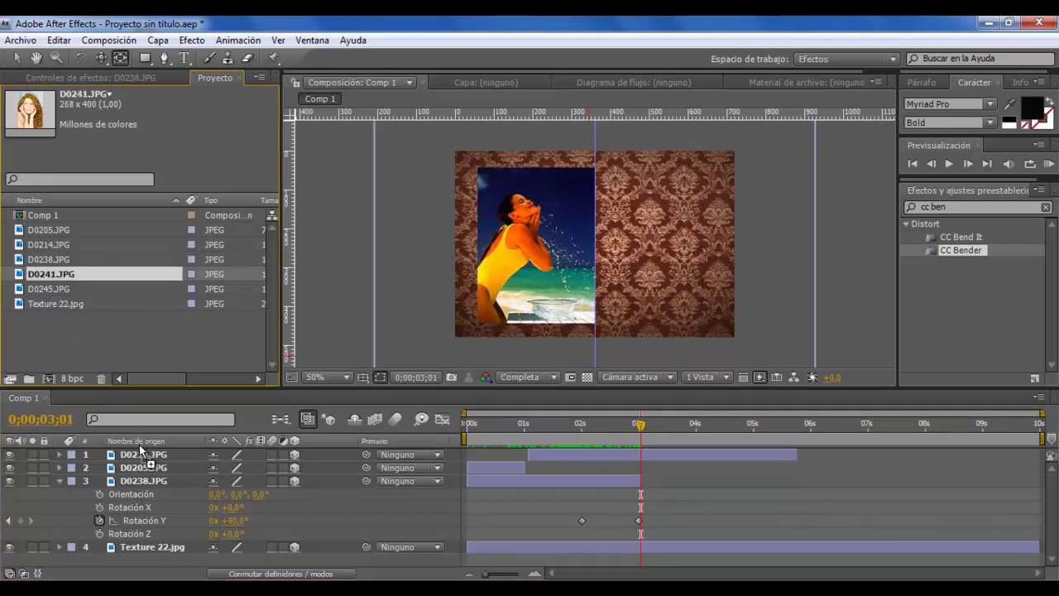
{"action": "left_click_drag", "start_coordinate": [141, 450], "coordinate": [141, 455]}
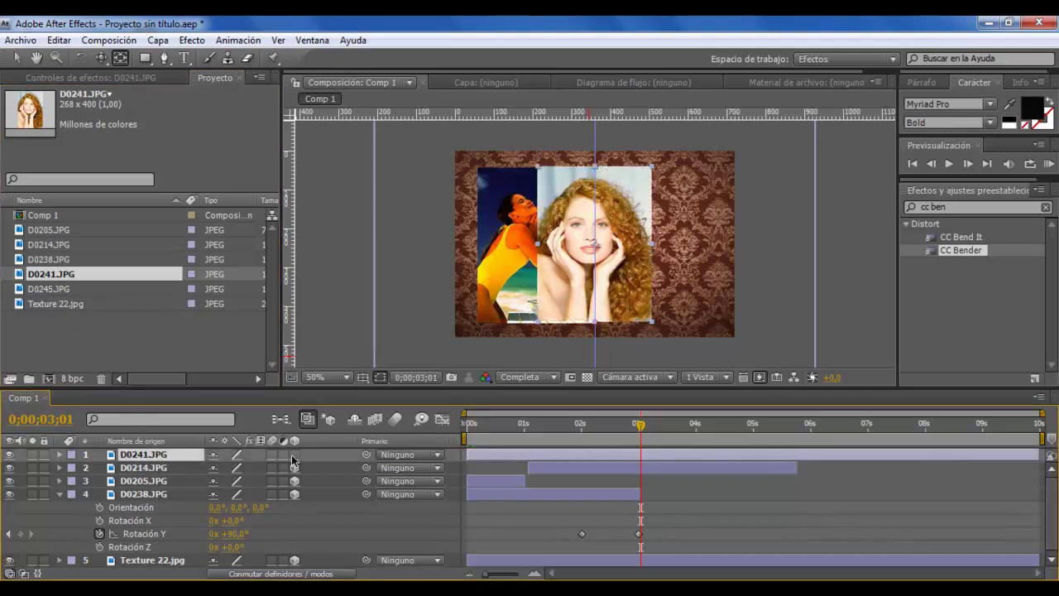
{"action": "left_click_drag", "start_coordinate": [465, 454], "coordinate": [640, 458]}
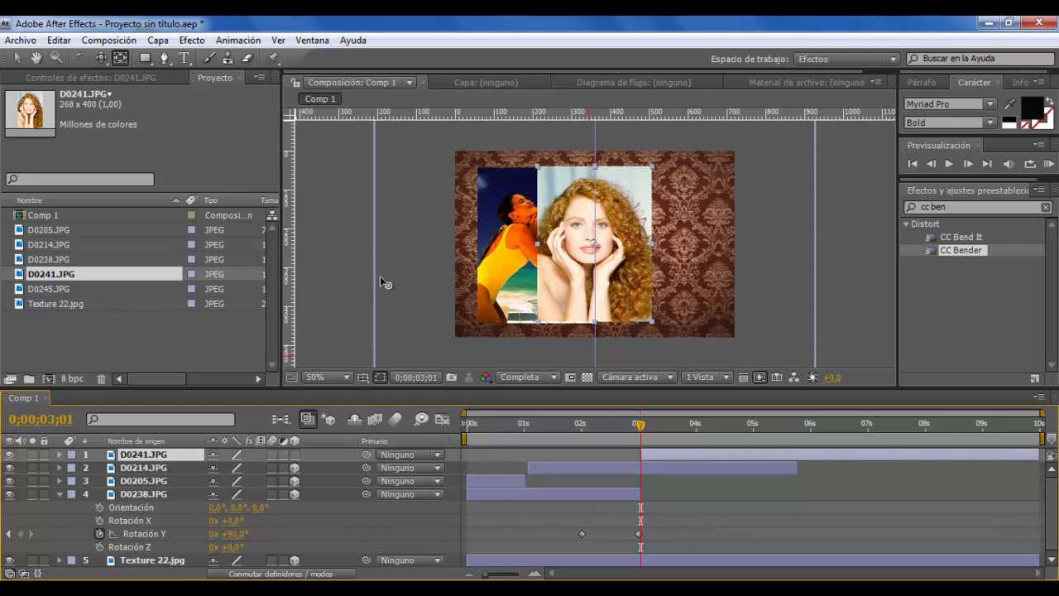
- Move D0241.JPG onto the right half, make it 3D, and put its anchor on the left edge
{"action": "left_click", "coordinate": [16, 58]}
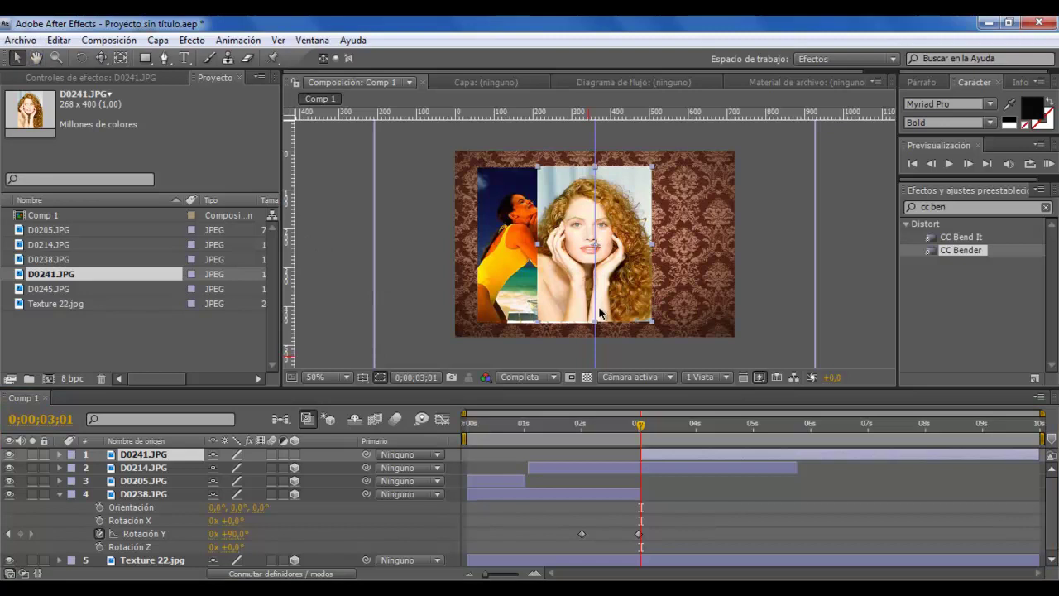
{"action": "left_click_drag", "start_coordinate": [588, 304], "coordinate": [643, 304]}
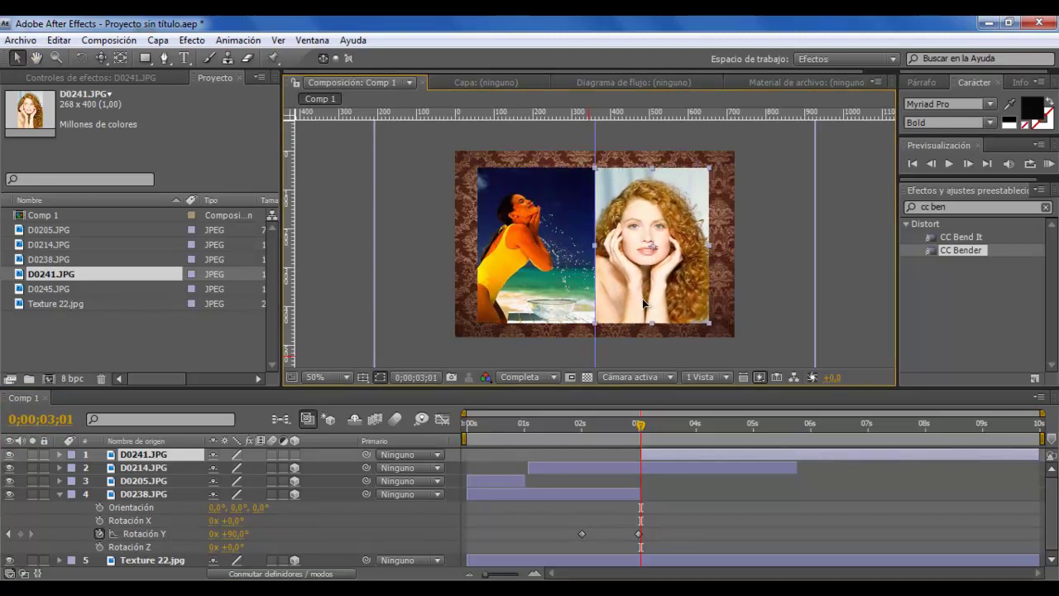
{"action": "left_click", "coordinate": [294, 454]}
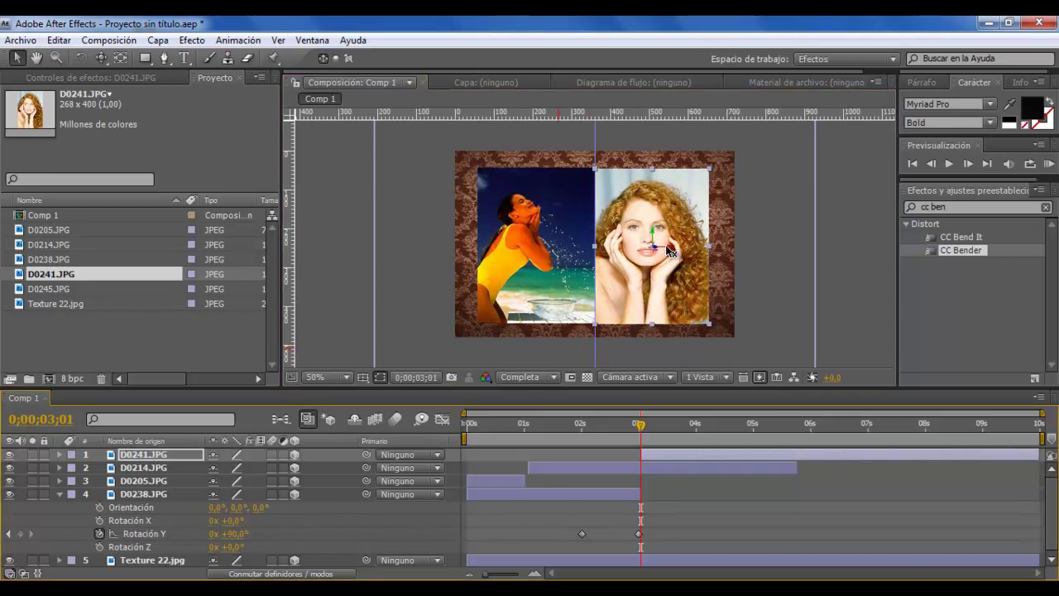
{"action": "left_click", "coordinate": [120, 57]}
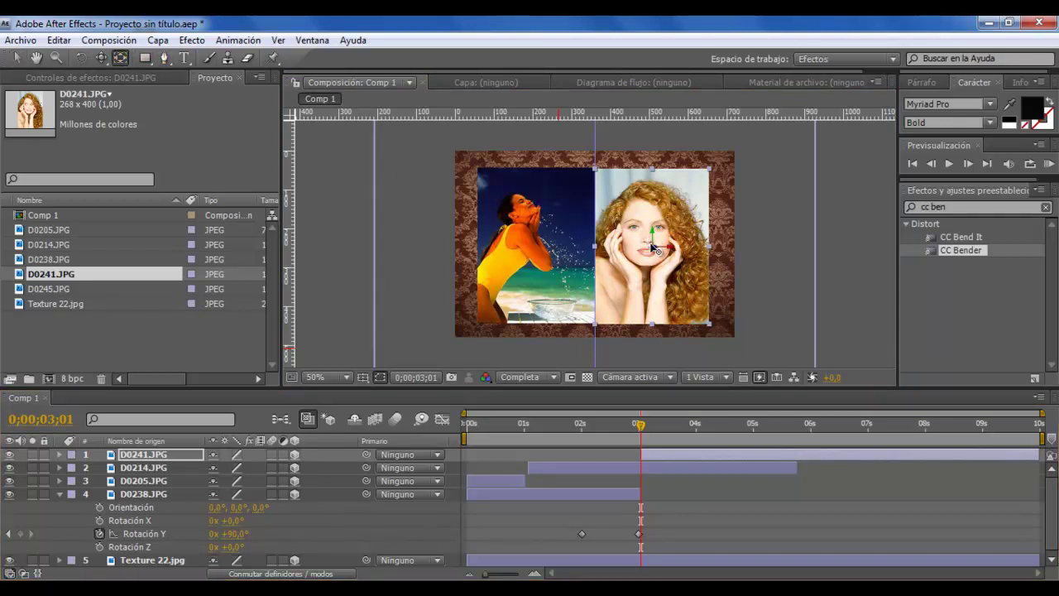
{"action": "left_click_drag", "start_coordinate": [652, 248], "coordinate": [608, 247]}
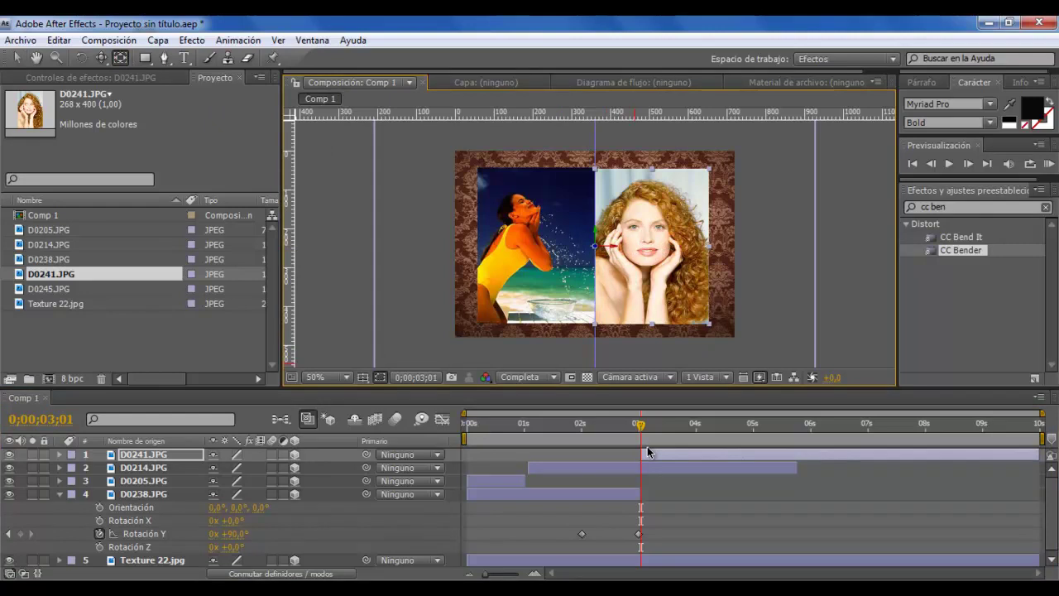
- Set D0241.JPG's Rotación Y to 90°
{"action": "key", "text": "r"}
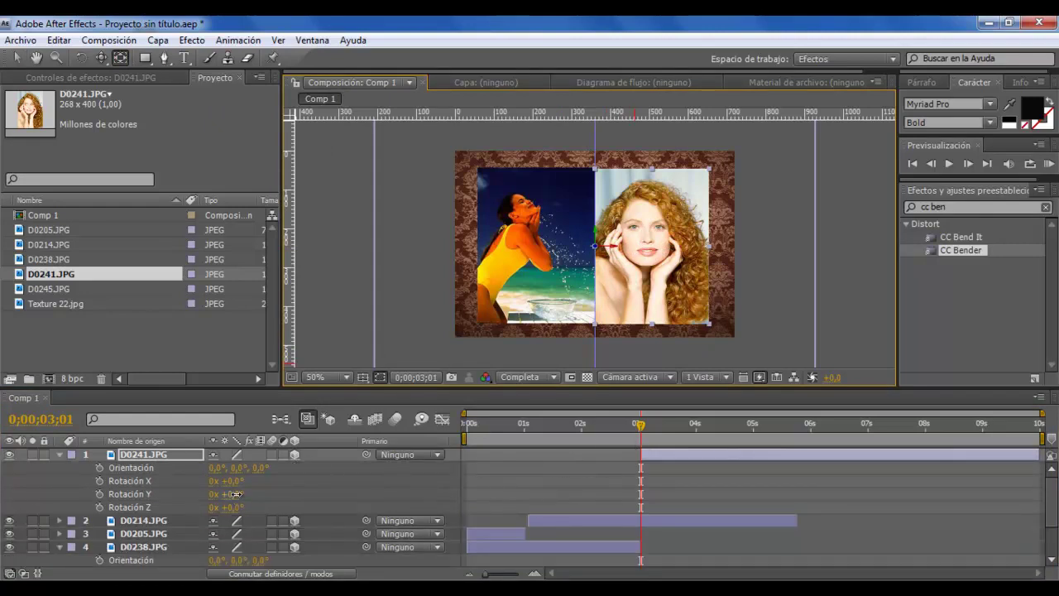
{"action": "left_click_drag", "start_coordinate": [226, 494], "coordinate": [233, 501]}
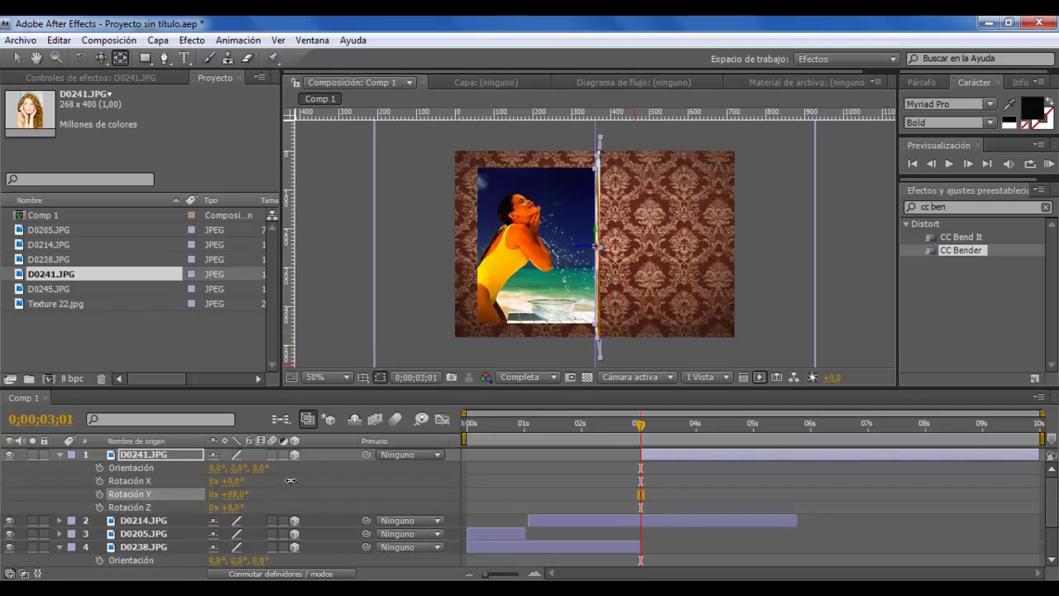
{"action": "left_click", "coordinate": [232, 494]}
{"action": "type", "text": "90"}
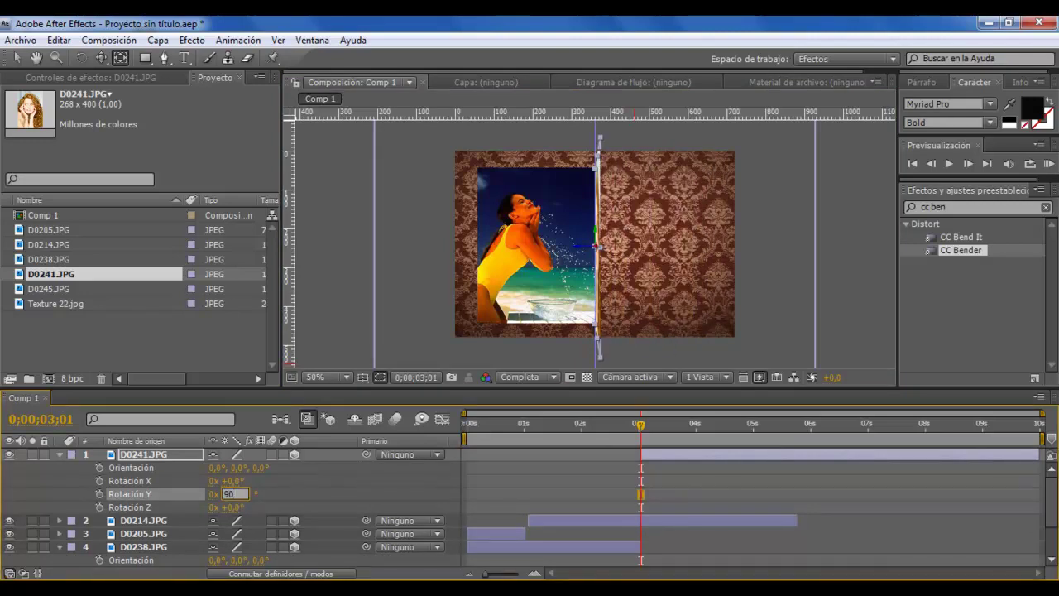
{"action": "left_click", "coordinate": [281, 513]}
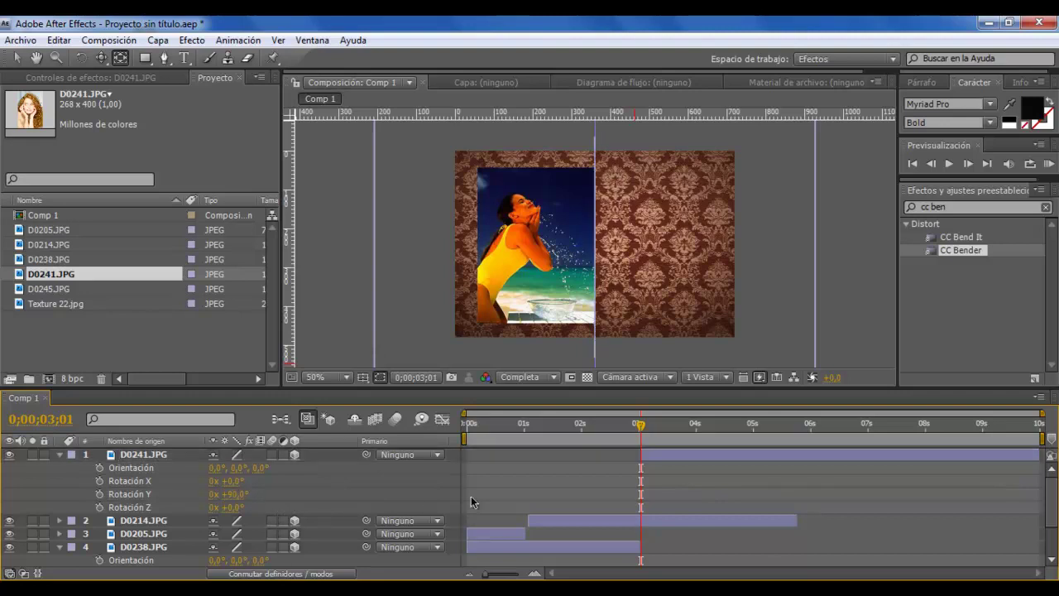
- At 0;00;04;00 set Rotación Y to 180° and select the D0241.JPG layer
{"action": "left_click_drag", "start_coordinate": [641, 426], "coordinate": [697, 434]}
{"action": "left_click_drag", "start_coordinate": [236, 494], "coordinate": [293, 488]}
{"action": "left_click", "coordinate": [236, 494]}
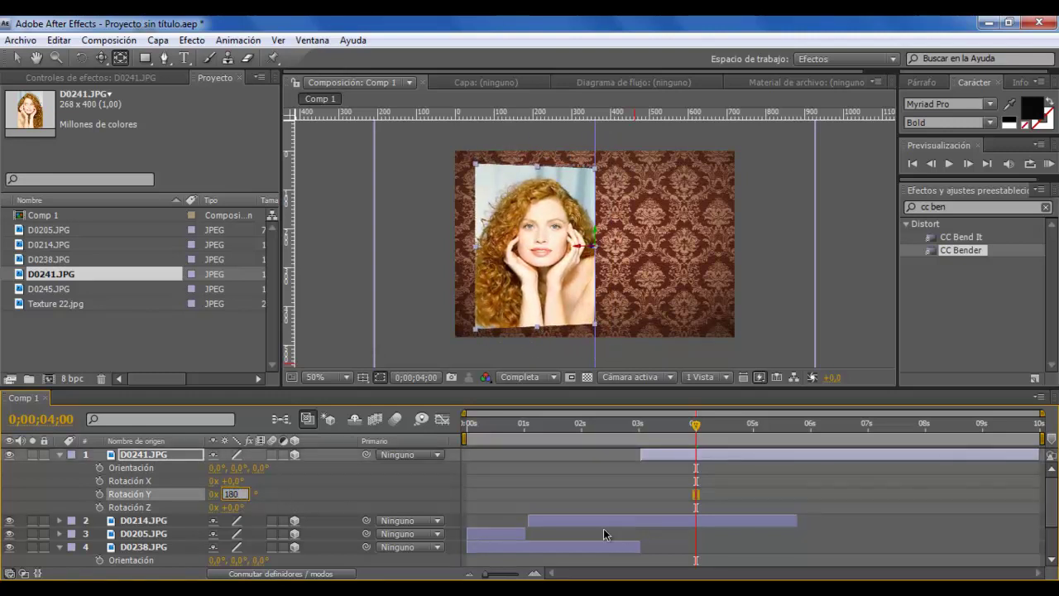
{"action": "left_click", "coordinate": [373, 501]}
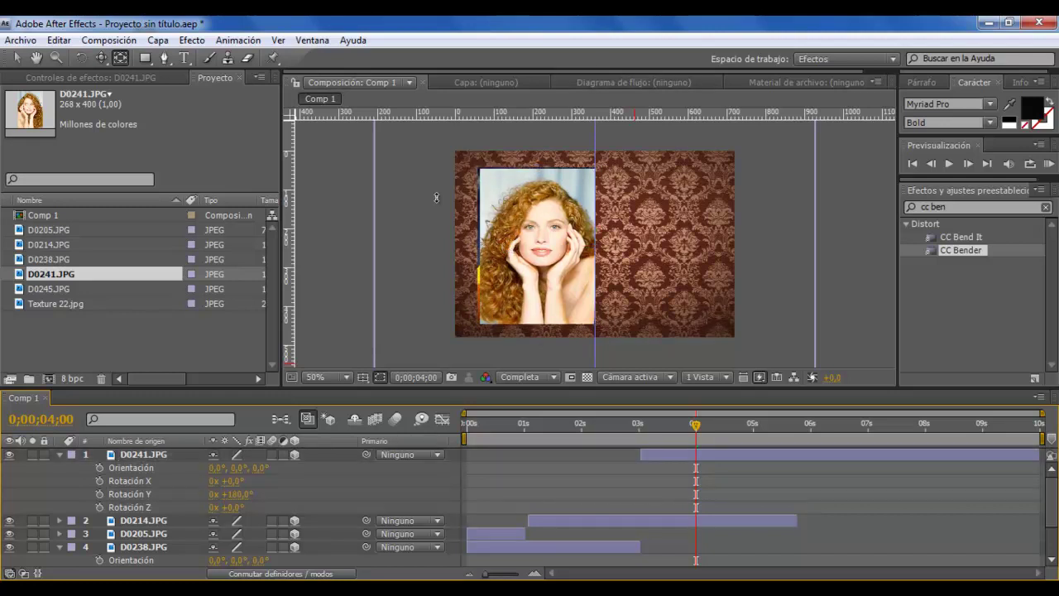
{"action": "left_click", "coordinate": [16, 57]}
{"action": "left_click", "coordinate": [513, 248]}
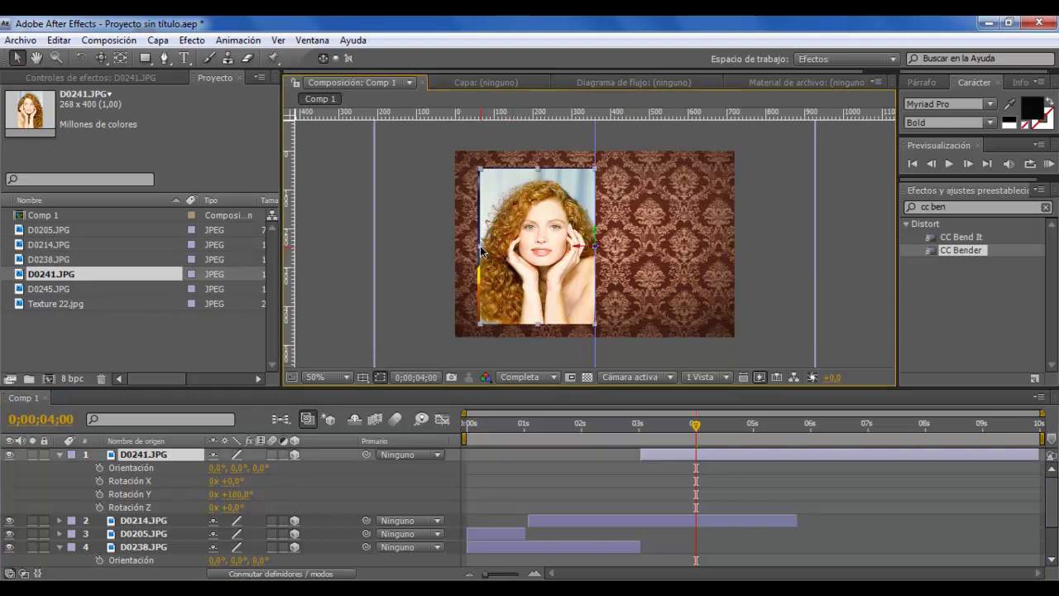
{"action": "left_click_drag", "start_coordinate": [480, 246], "coordinate": [477, 246]}
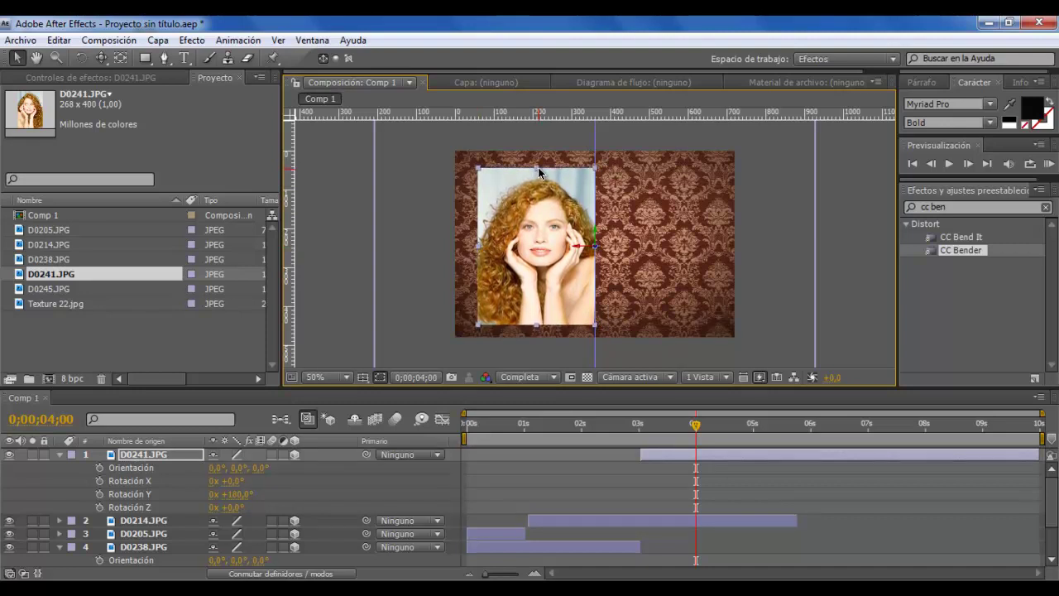
{"action": "left_click_drag", "start_coordinate": [689, 424], "coordinate": [466, 427]}
{"action": "key", "text": "space"}
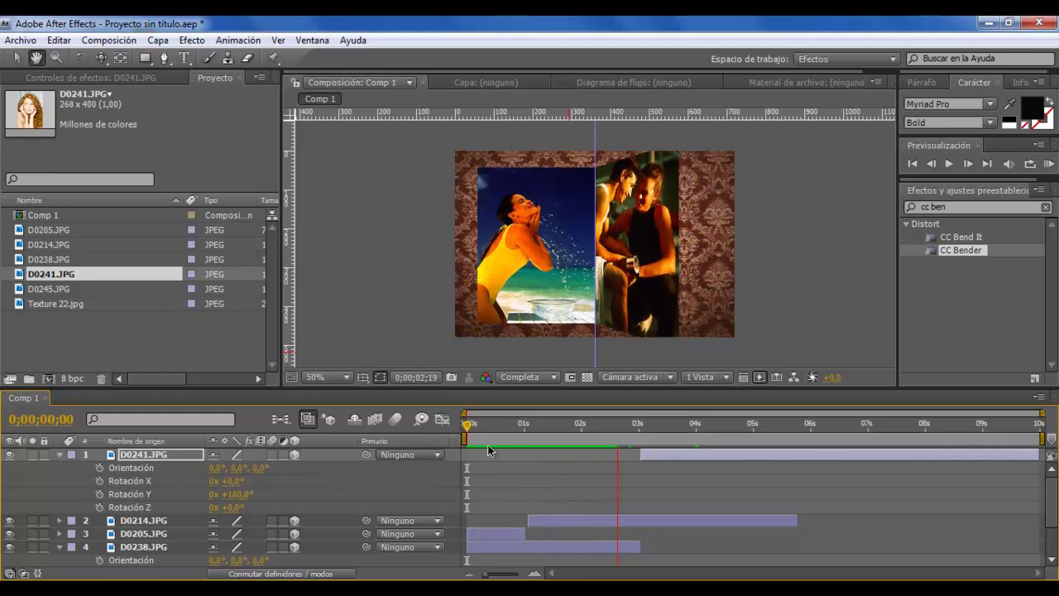
{"action": "key", "text": "space"}
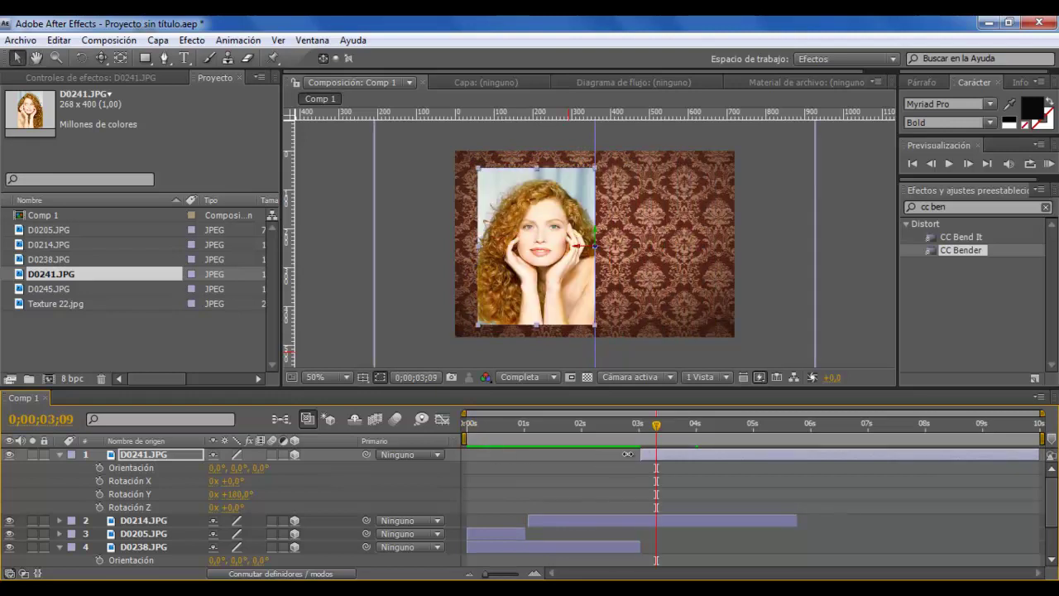
{"action": "left_click_drag", "start_coordinate": [654, 436], "coordinate": [647, 434]}
{"action": "left_click_drag", "start_coordinate": [647, 433], "coordinate": [645, 443]}
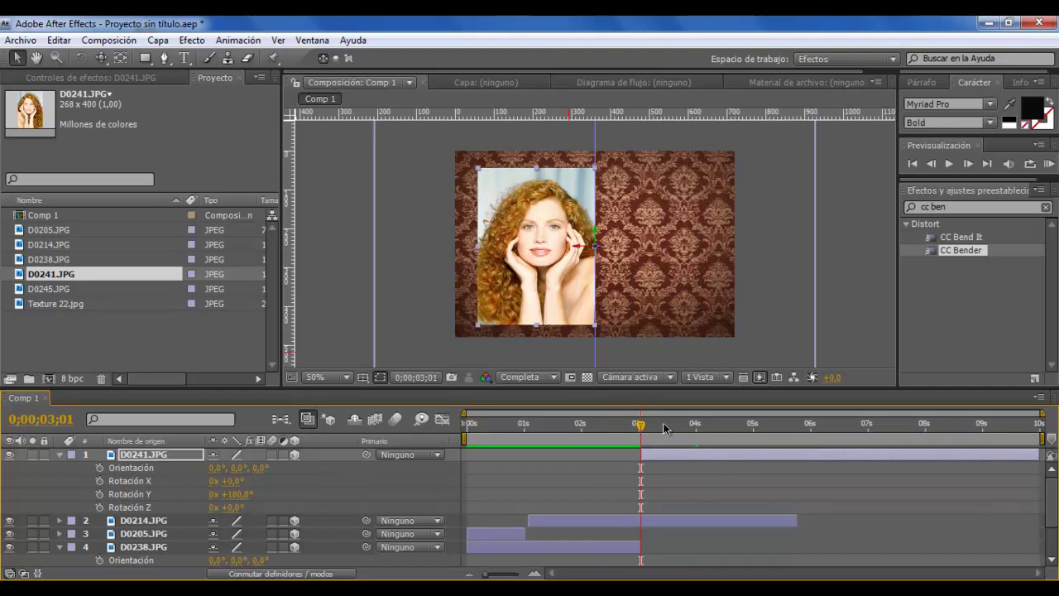
{"action": "left_click_drag", "start_coordinate": [643, 425], "coordinate": [695, 426]}
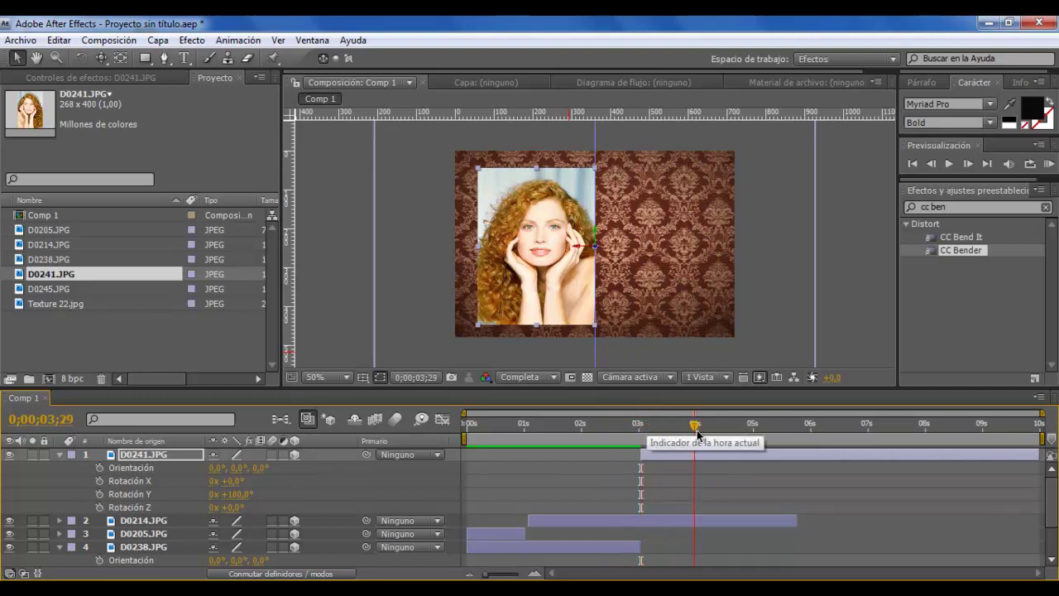
- Keyframe D0241.JPG's Y rotation at 180° at 4s and 90° at 0;00;03;01, then collapse the layer
{"action": "left_click", "coordinate": [99, 494]}
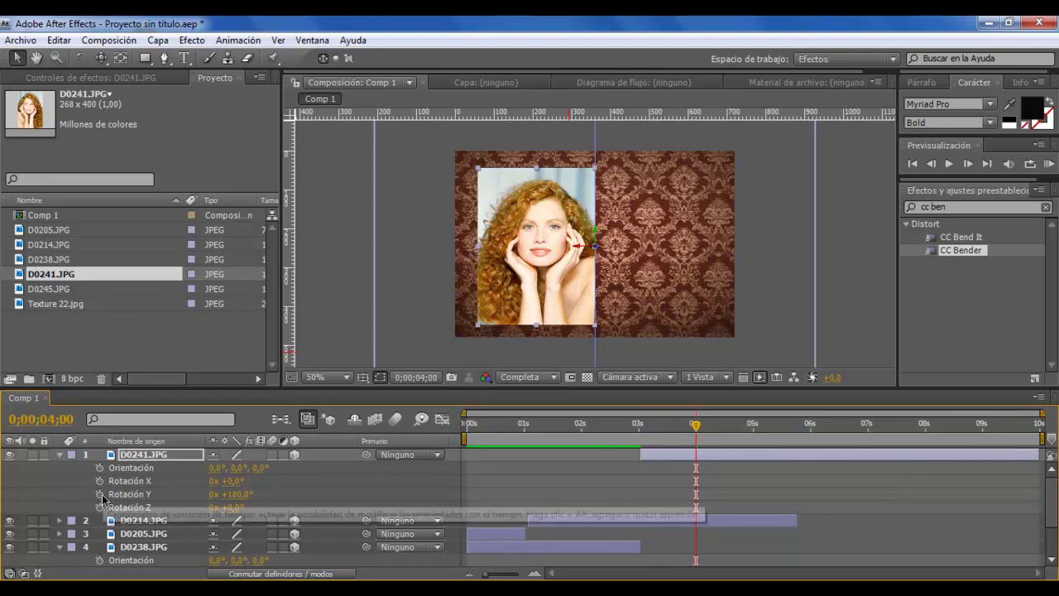
{"action": "left_click_drag", "start_coordinate": [700, 425], "coordinate": [642, 439]}
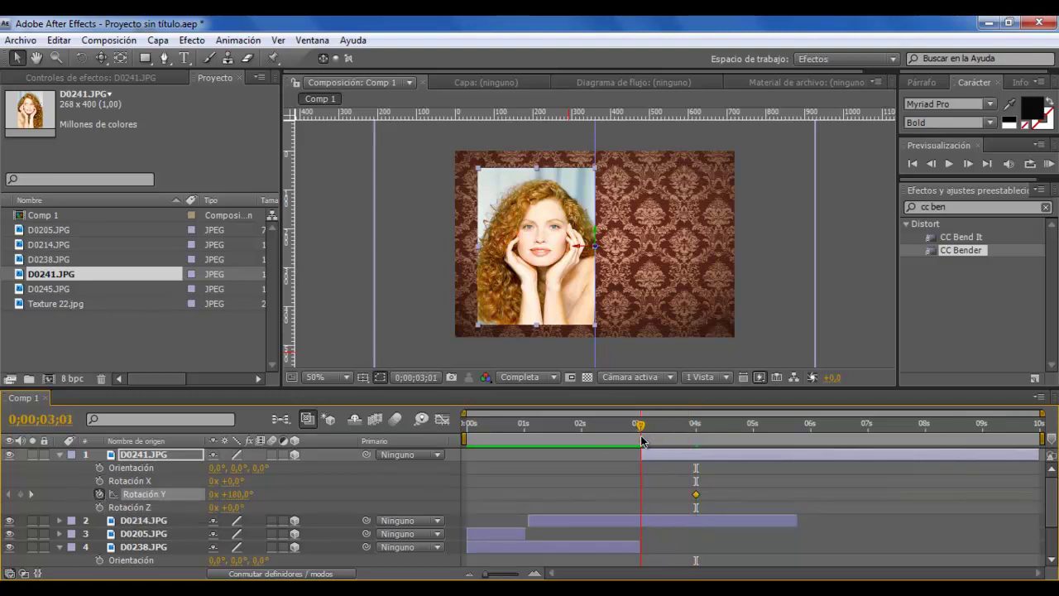
{"action": "left_click", "coordinate": [232, 495]}
{"action": "type", "text": "90"}
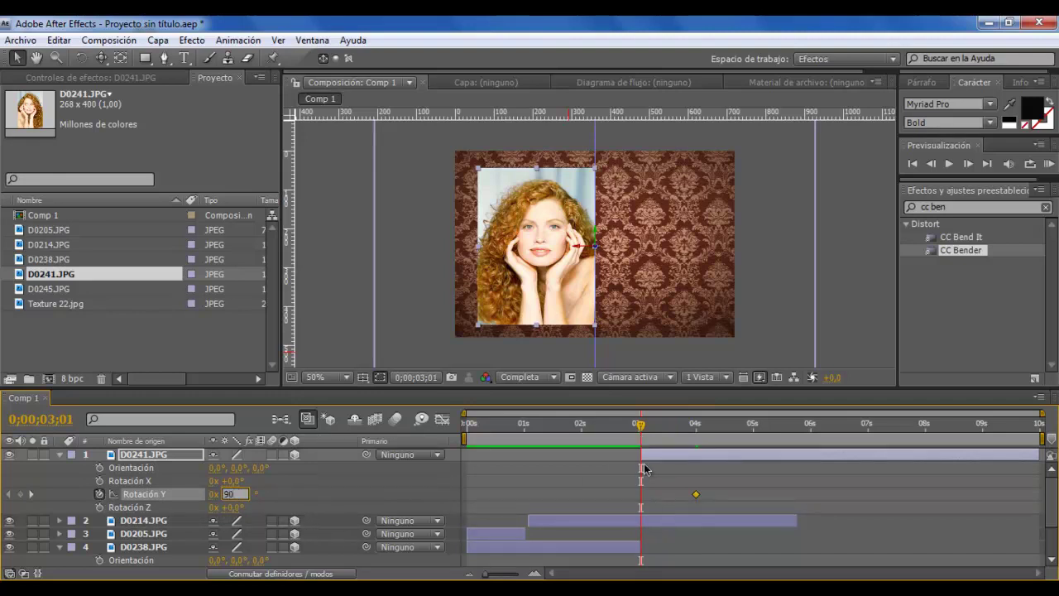
{"action": "left_click", "coordinate": [304, 509]}
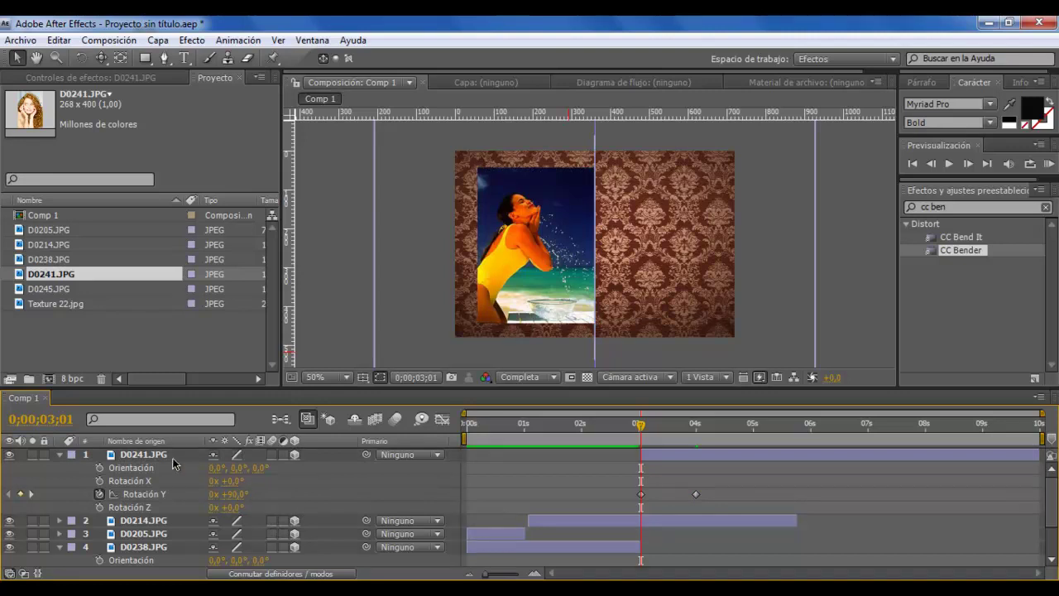
{"action": "left_click", "coordinate": [59, 455]}
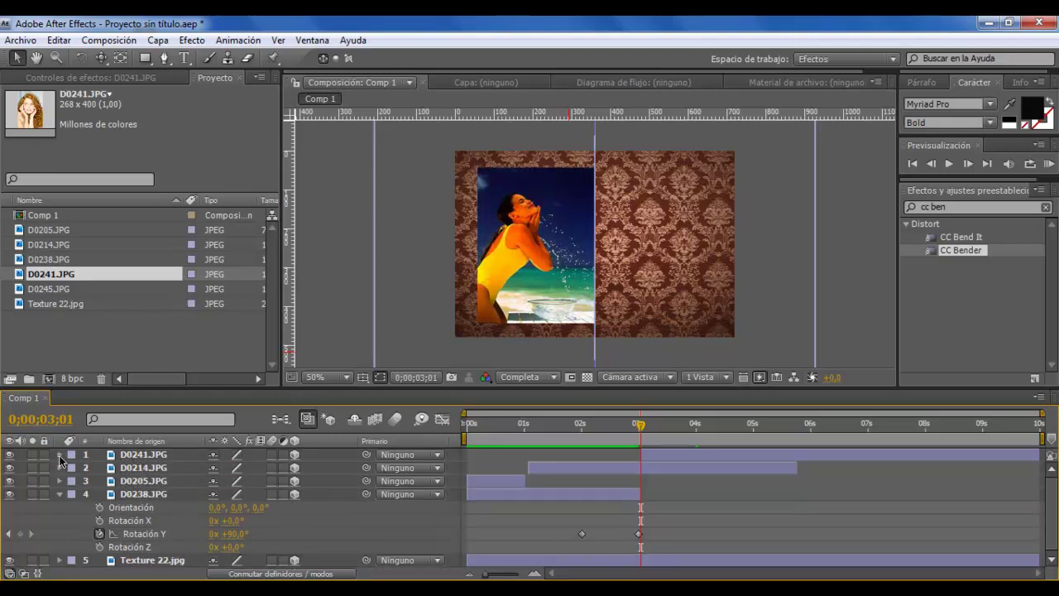
- Select D0241.JPG and scrub the playhead through its flip
{"action": "left_click", "coordinate": [159, 458]}
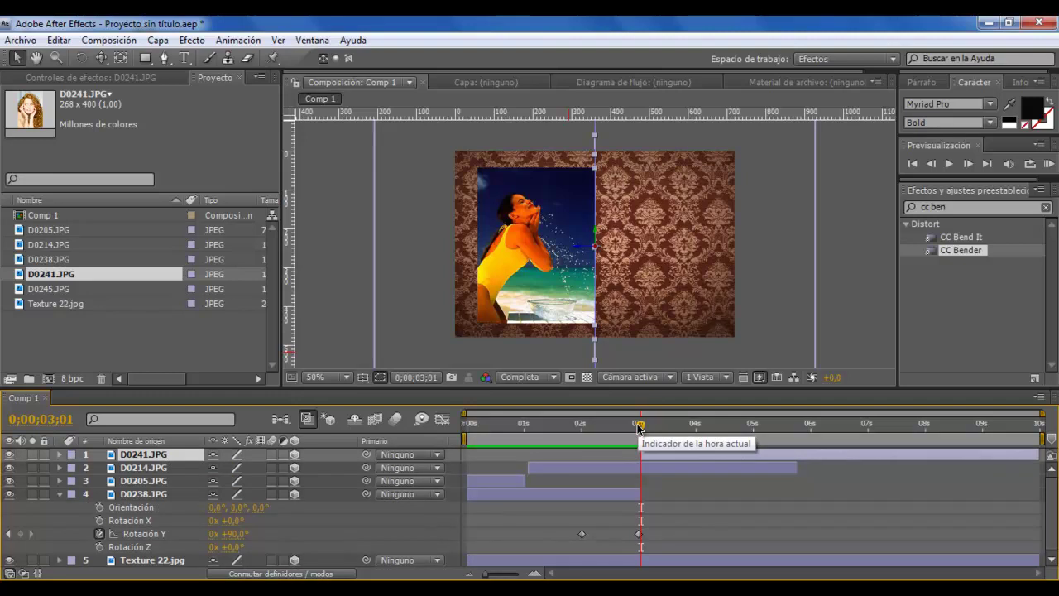
{"action": "mouse_move", "coordinate": [638, 425]}
{"action": "left_mouse_down"}
{"action": "mouse_move", "coordinate": [665, 427]}
{"action": "mouse_move", "coordinate": [543, 422]}
{"action": "mouse_move", "coordinate": [666, 431]}
{"action": "mouse_move", "coordinate": [466, 451]}
{"action": "left_mouse_up"}
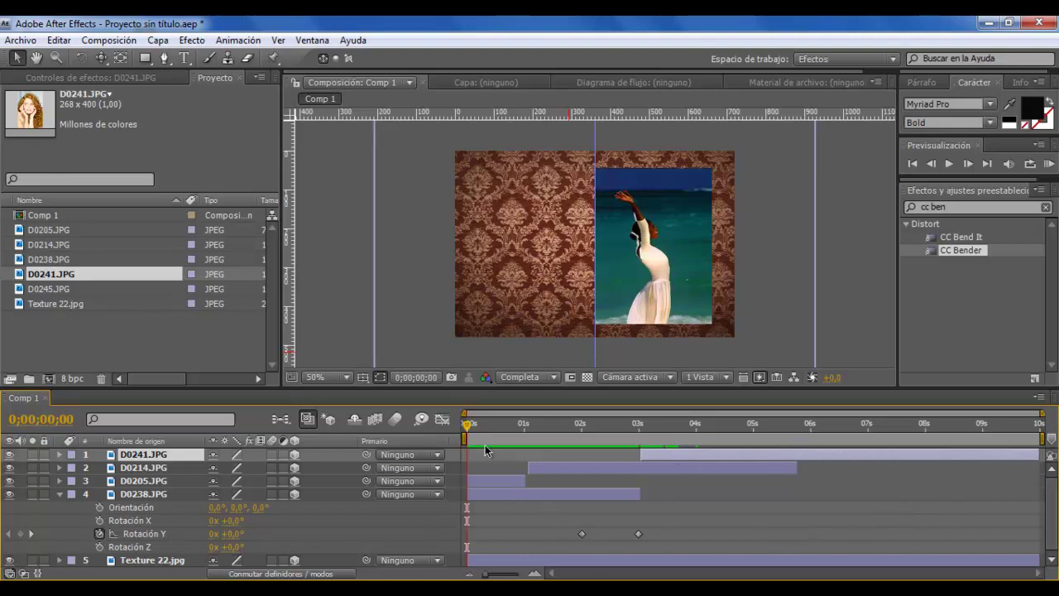
- At the composition start, find CC Bender and apply it to the D0205.JPG layer
{"action": "left_click", "coordinate": [471, 429]}
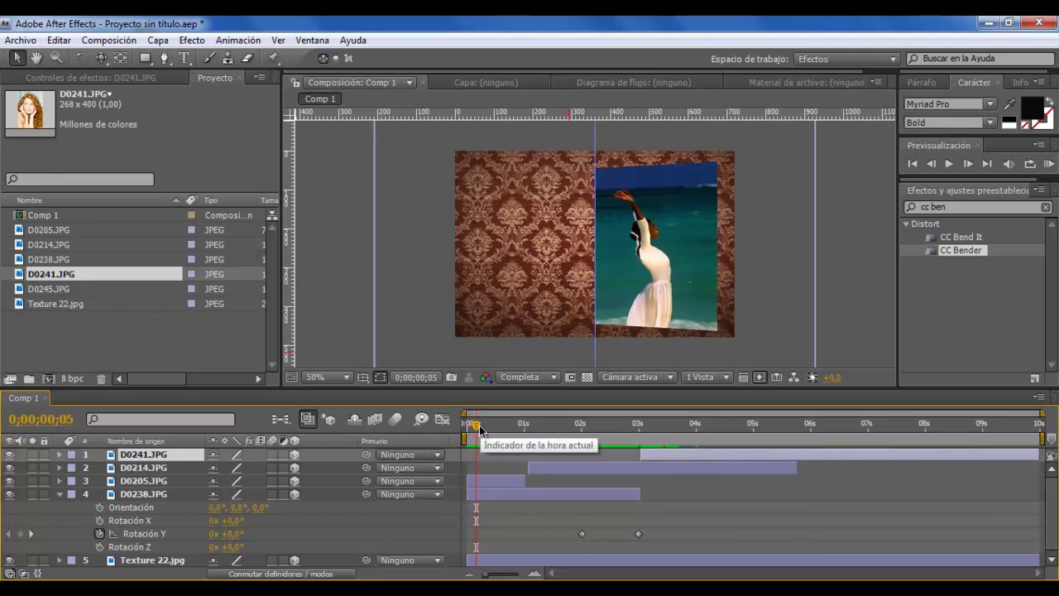
{"action": "left_click_drag", "start_coordinate": [471, 429], "coordinate": [466, 429]}
{"action": "left_click", "coordinate": [488, 480]}
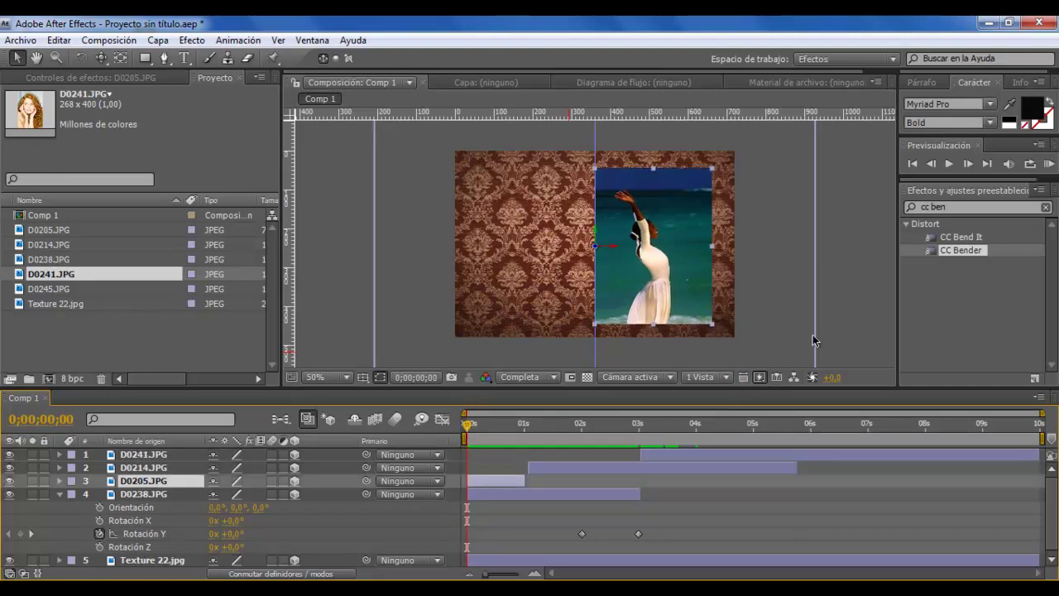
{"action": "left_click_drag", "start_coordinate": [952, 207], "coordinate": [876, 206]}
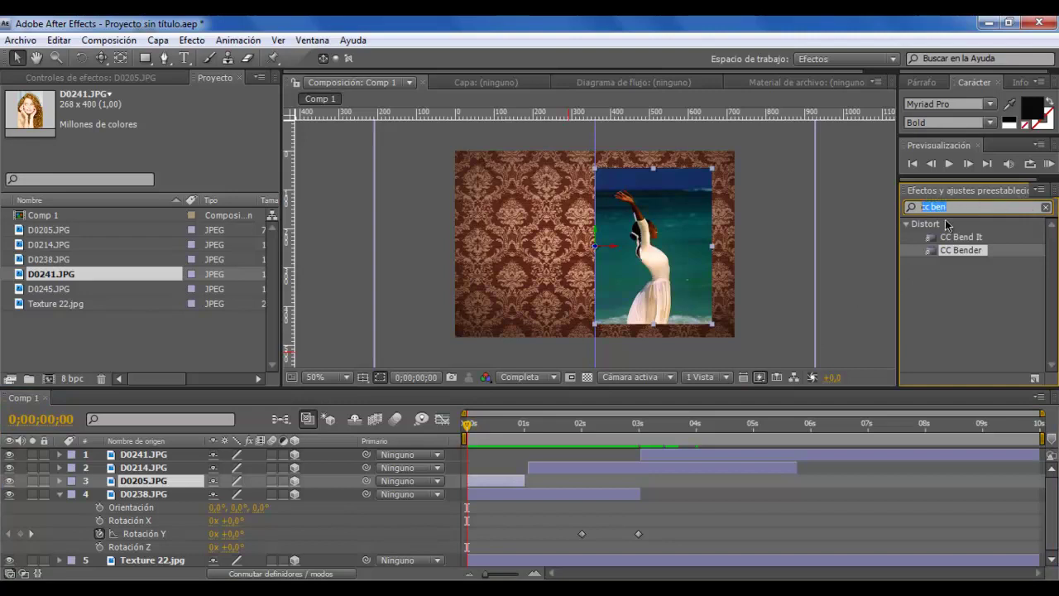
{"action": "left_click_drag", "start_coordinate": [958, 252], "coordinate": [469, 481]}
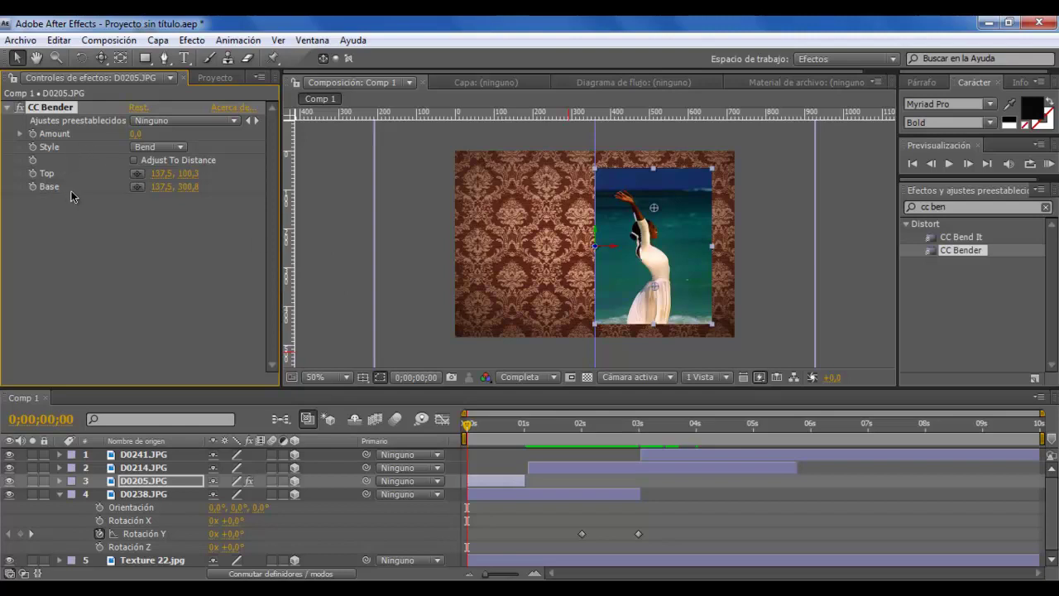
- Place CC Bender's Base at the photo's left edge and its Top at the right edge
{"action": "left_click", "coordinate": [138, 190]}
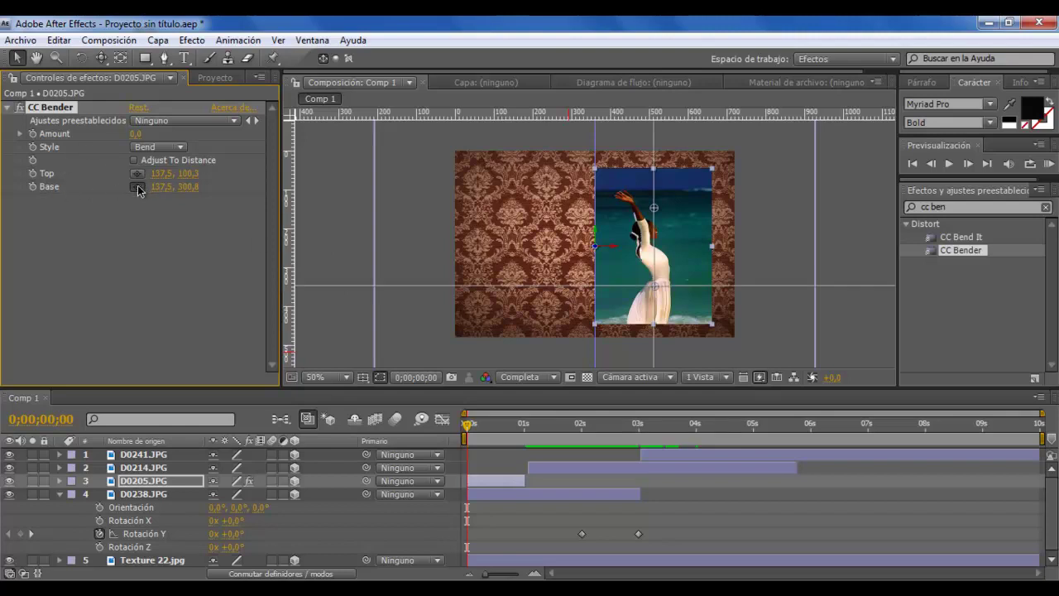
{"action": "left_click", "coordinate": [655, 290]}
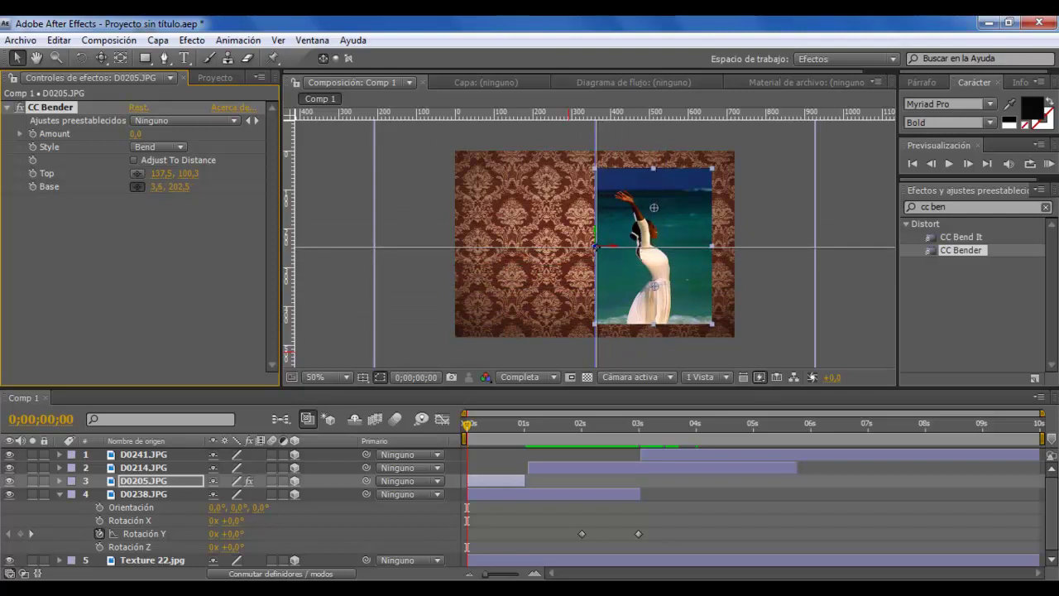
{"action": "left_click", "coordinate": [595, 246]}
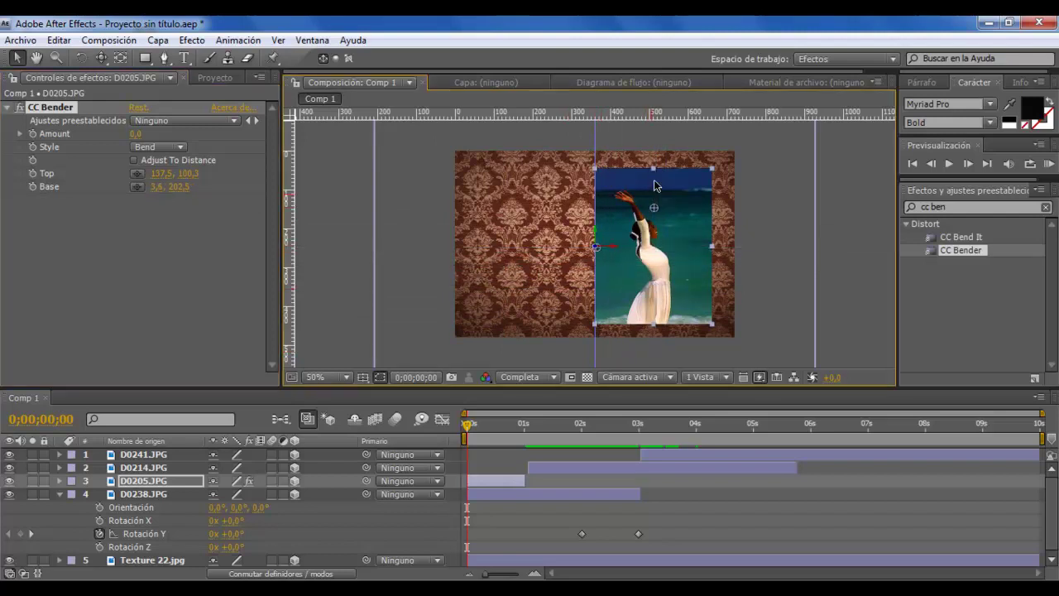
{"action": "left_click_drag", "start_coordinate": [672, 207], "coordinate": [712, 245]}
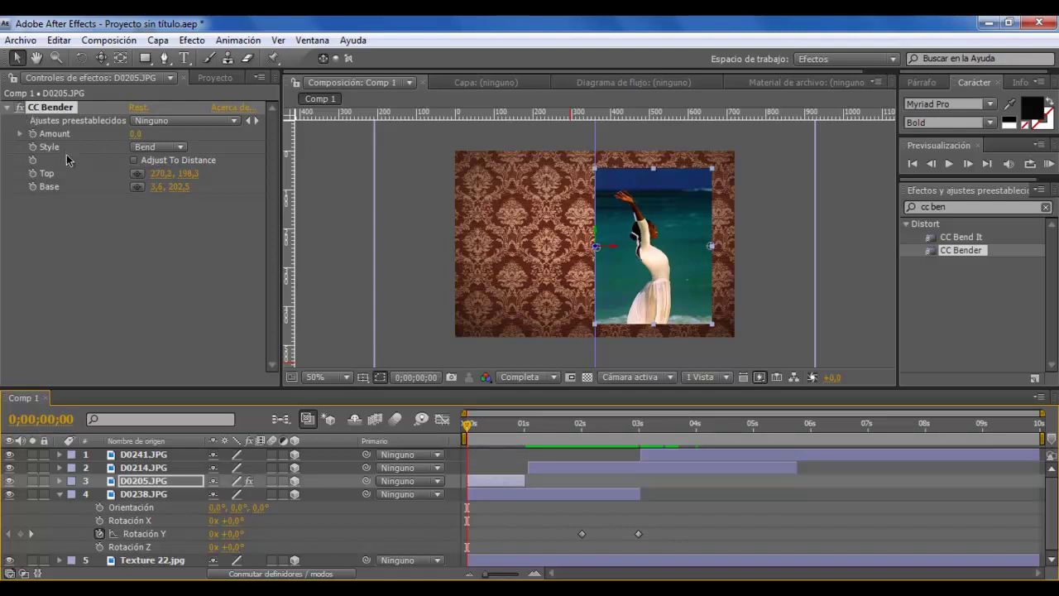
- Keyframe the bend Amount, try 26, bring it back to 0, and collapse D0238.JPG's properties
{"action": "left_click", "coordinate": [32, 133]}
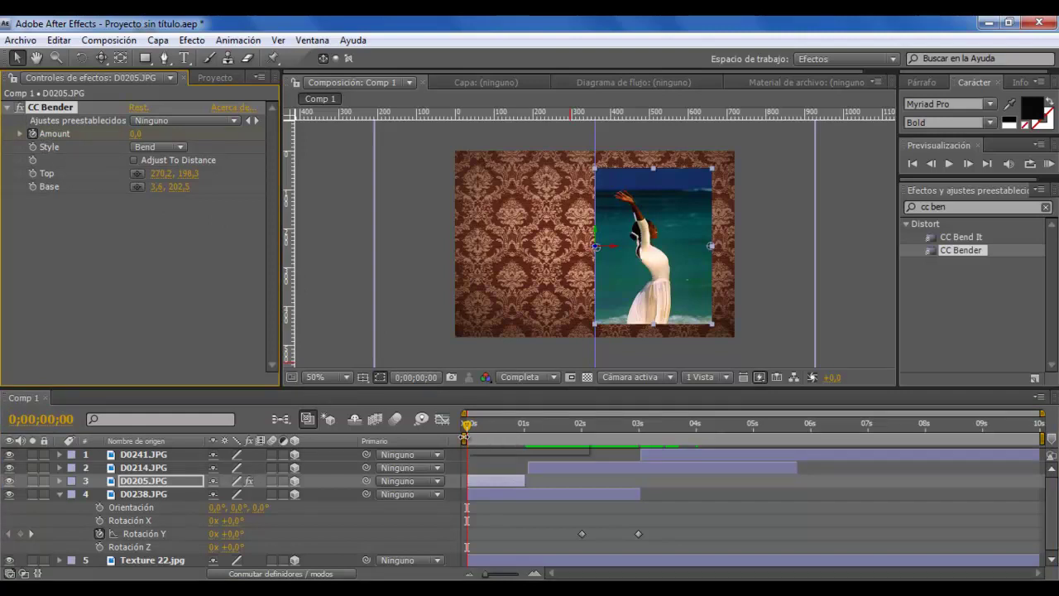
{"action": "left_click_drag", "start_coordinate": [481, 426], "coordinate": [487, 427]}
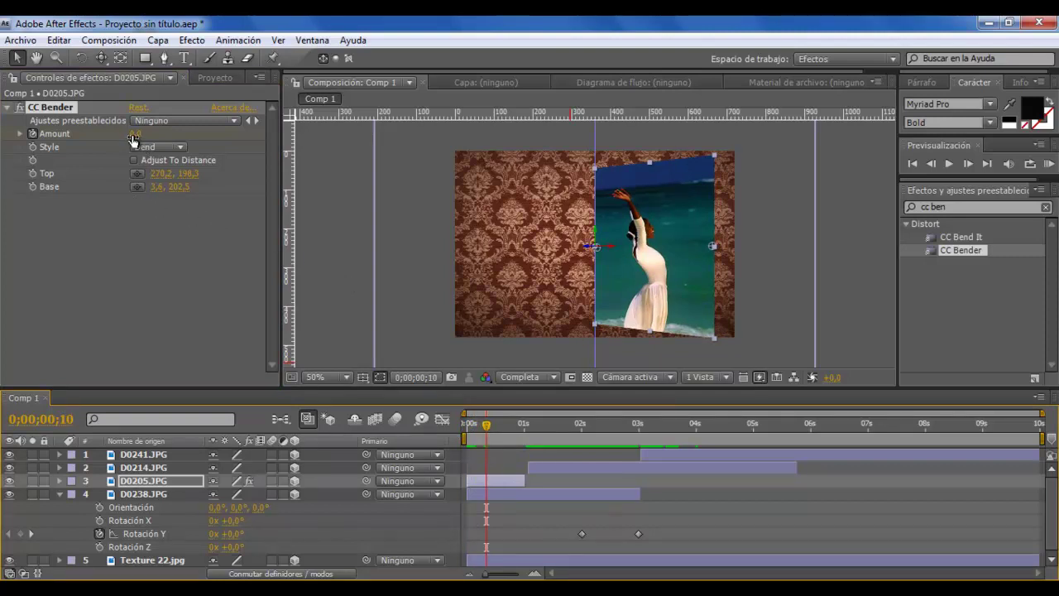
{"action": "left_click_drag", "start_coordinate": [132, 141], "coordinate": [155, 135]}
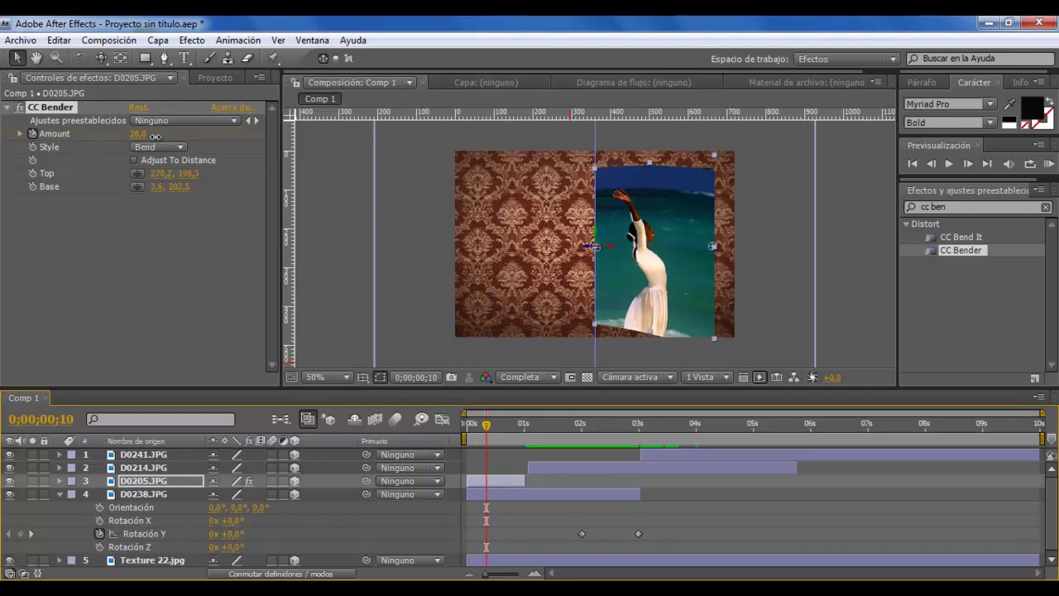
{"action": "mouse_move", "coordinate": [157, 137]}
{"action": "left_mouse_down"}
{"action": "mouse_move", "coordinate": [91, 147]}
{"action": "mouse_move", "coordinate": [168, 147]}
{"action": "mouse_move", "coordinate": [138, 143]}
{"action": "left_mouse_up"}
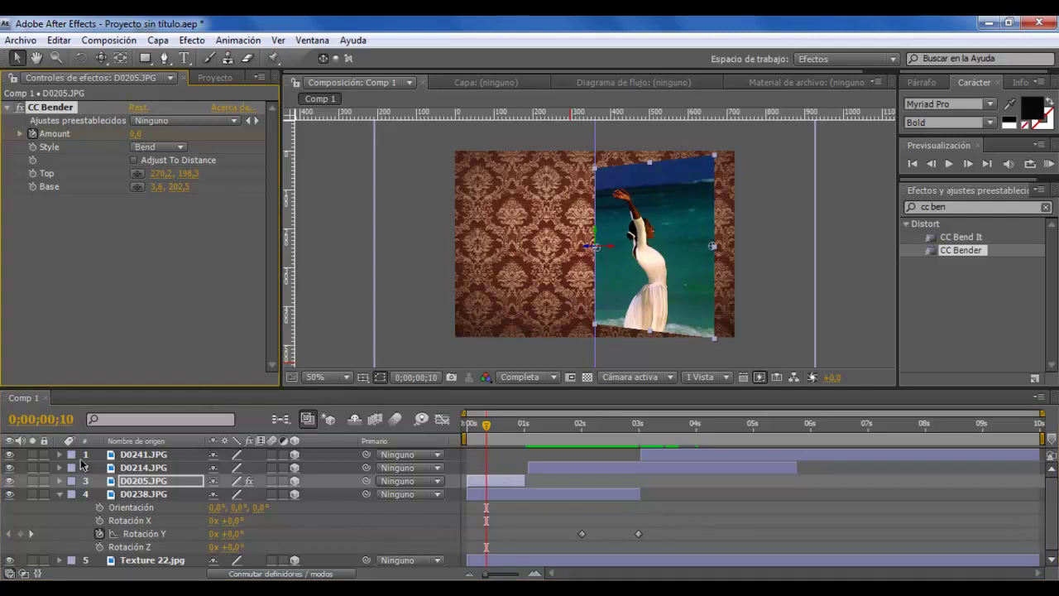
{"action": "left_click", "coordinate": [60, 494]}
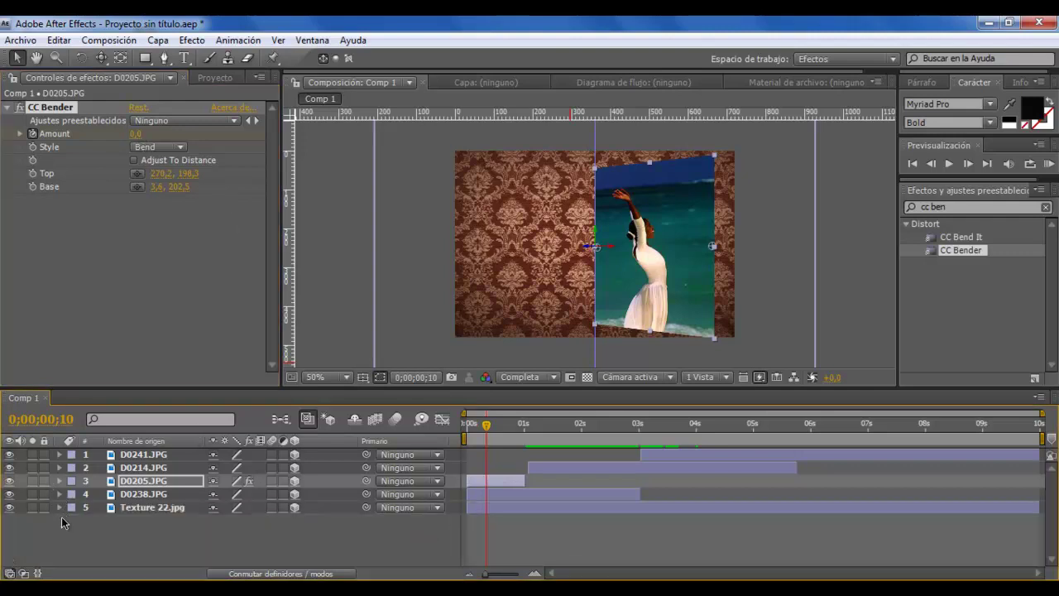
- Create a new camera layer, Cámara 1, with default camera settings
{"action": "right_click", "coordinate": [109, 532]}
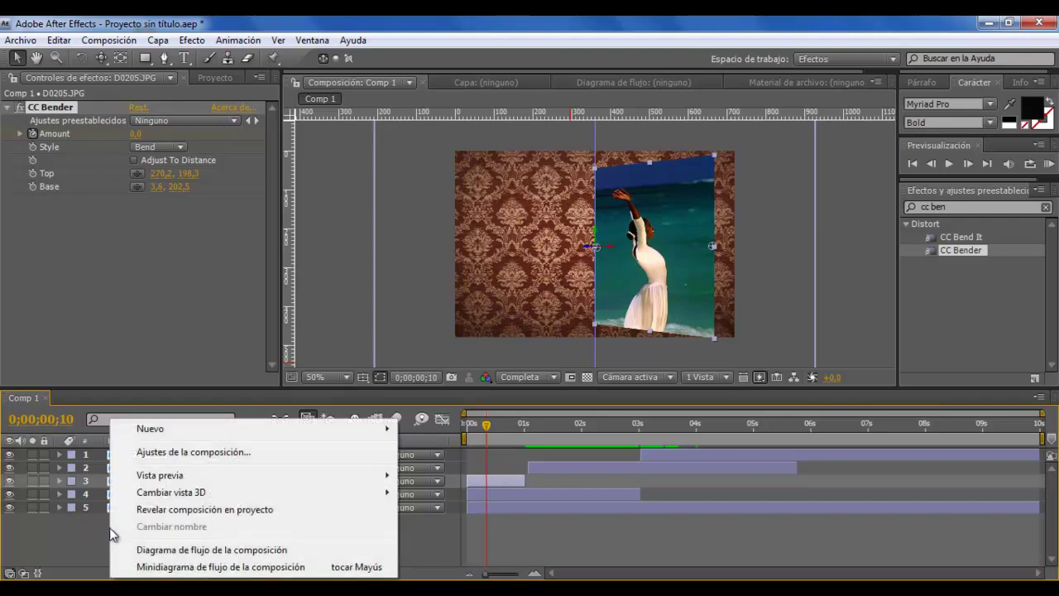
{"action": "mouse_move", "coordinate": [166, 428]}
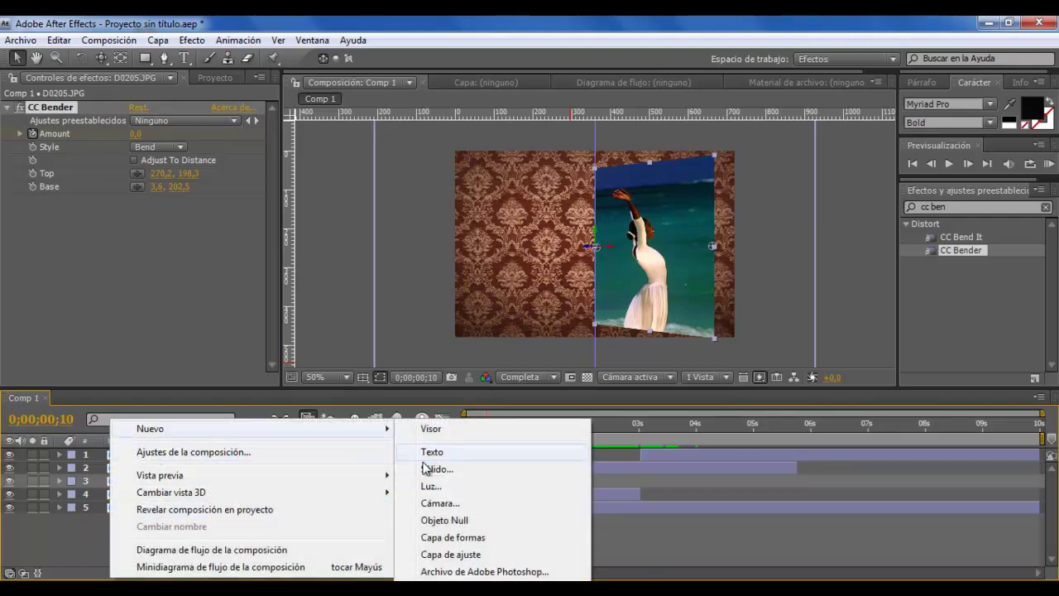
{"action": "left_click", "coordinate": [441, 503]}
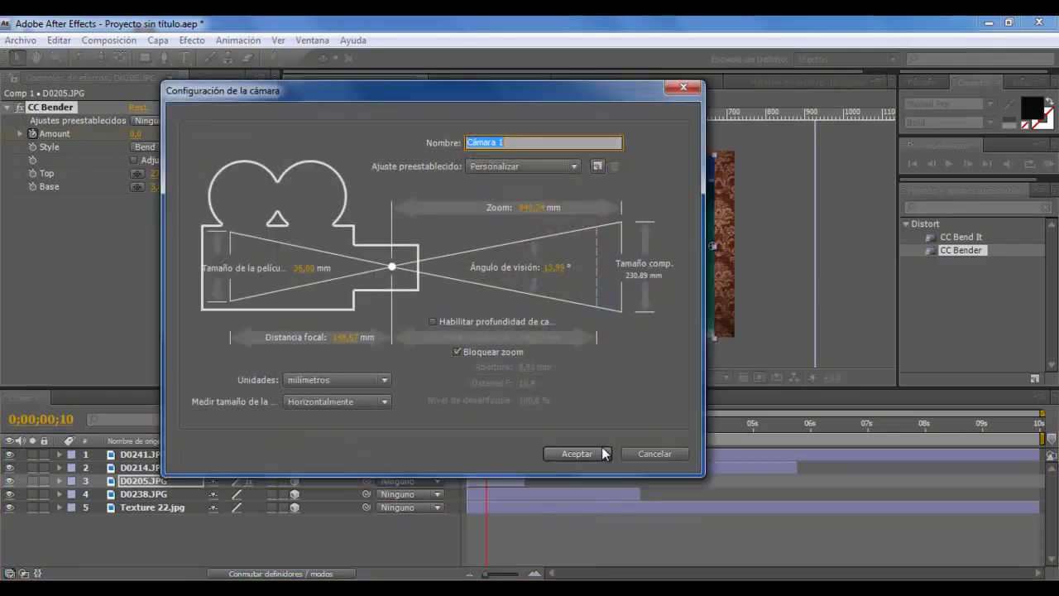
{"action": "left_click", "coordinate": [582, 451]}
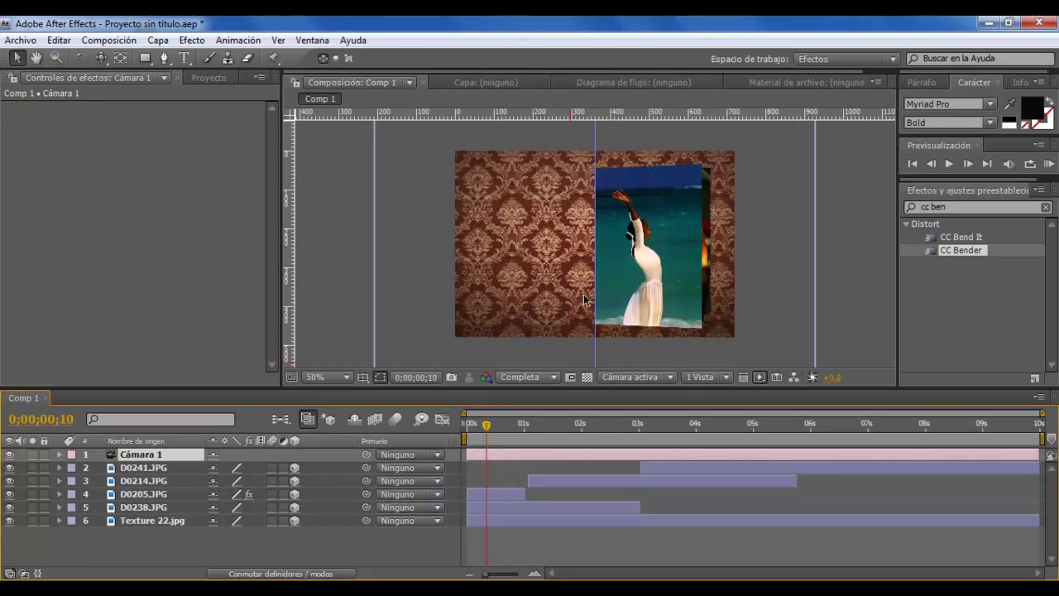
- Orbit Cámara 1 to tilt the wallpaper and photos into 3D perspective, then select D0205.JPG
{"action": "left_click", "coordinate": [101, 58]}
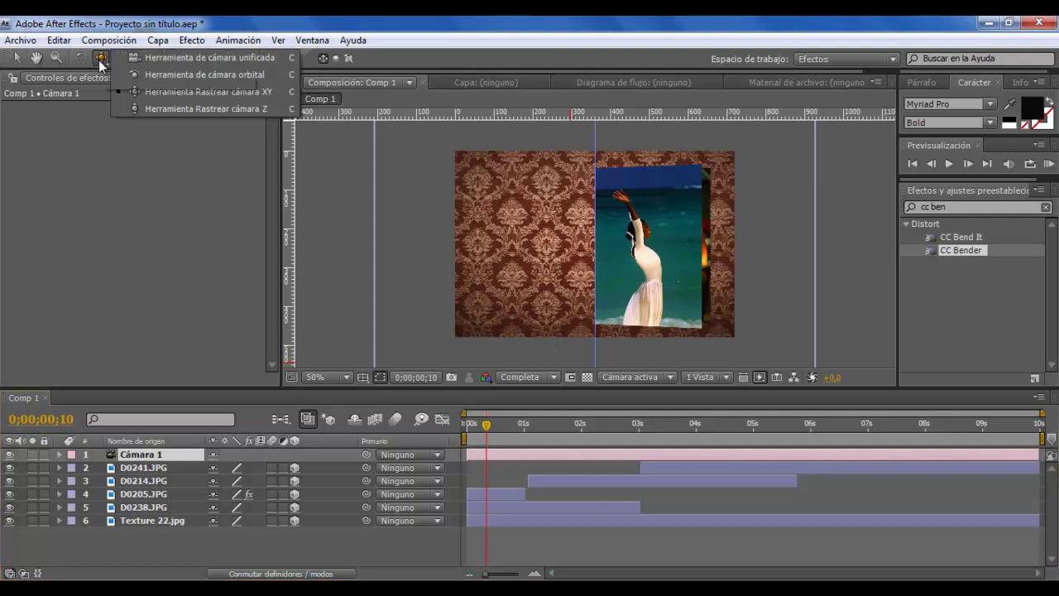
{"action": "left_click", "coordinate": [139, 76]}
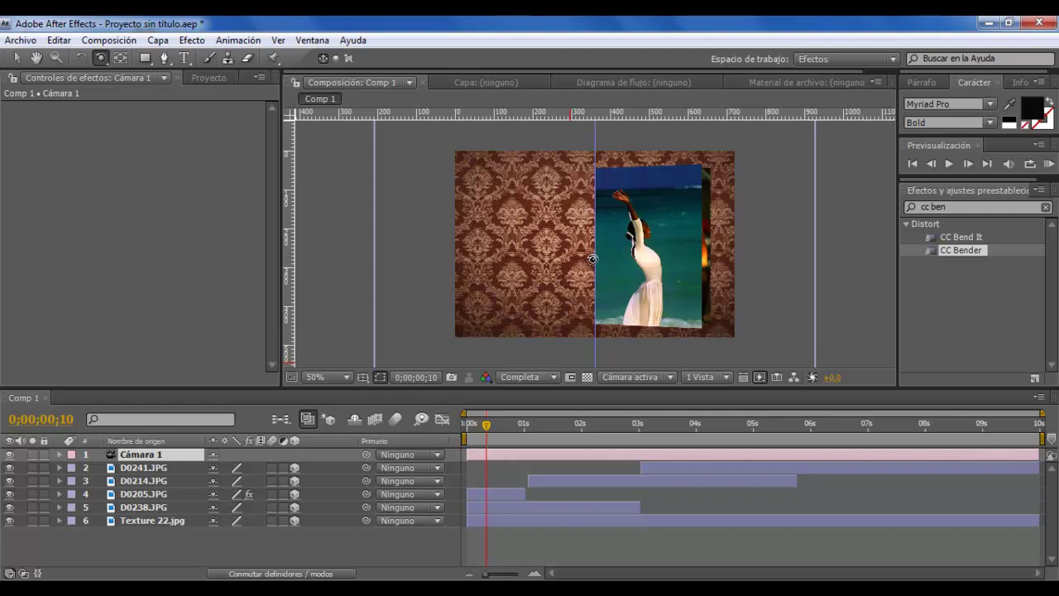
{"action": "left_click_drag", "start_coordinate": [593, 259], "coordinate": [610, 197]}
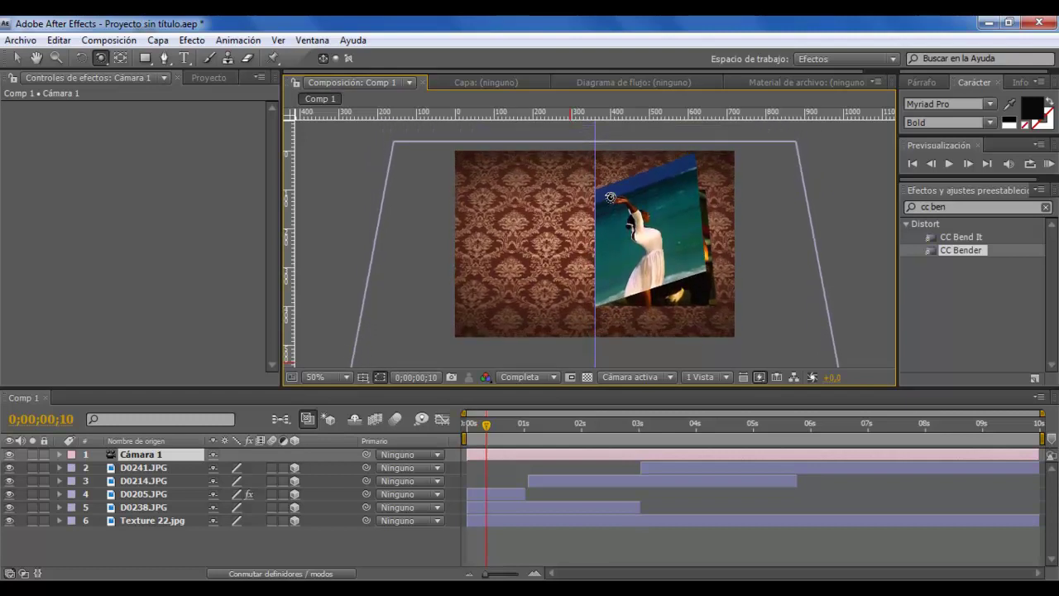
{"action": "mouse_move", "coordinate": [610, 197]}
{"action": "left_mouse_down"}
{"action": "mouse_move", "coordinate": [609, 207]}
{"action": "mouse_move", "coordinate": [615, 197]}
{"action": "left_mouse_up"}
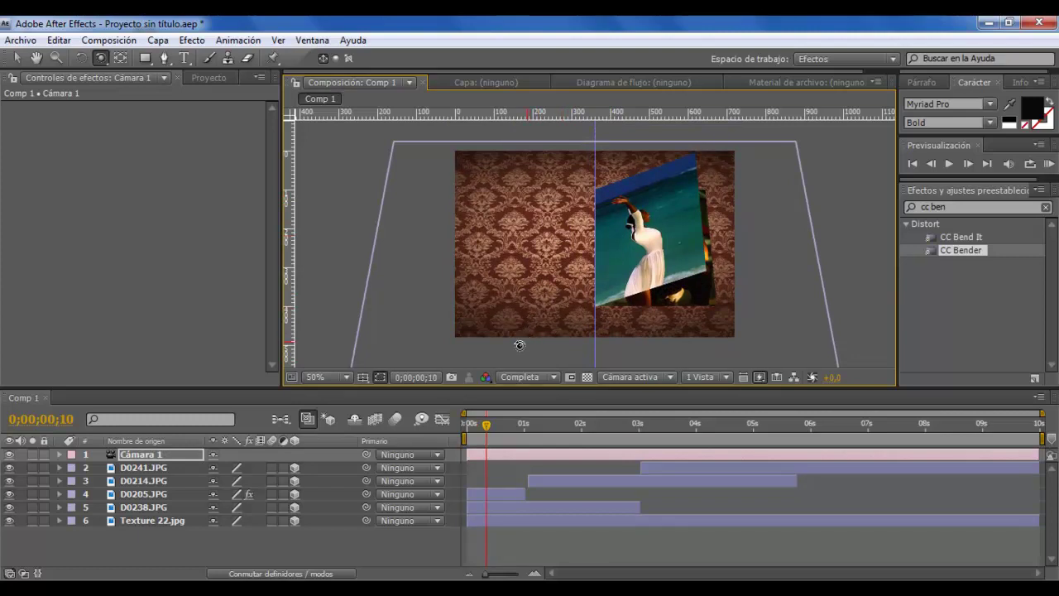
{"action": "left_click", "coordinate": [129, 496]}
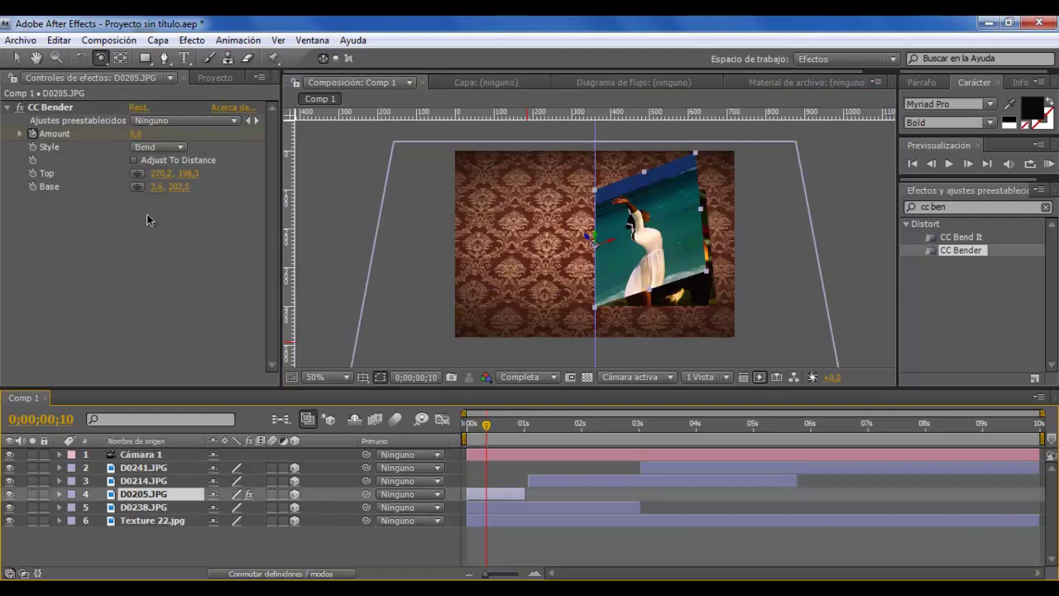
- Try a negative CC Bender Amount on D0205.JPG, then set it to 0 later in the flip
{"action": "left_click_drag", "start_coordinate": [136, 138], "coordinate": [99, 161]}
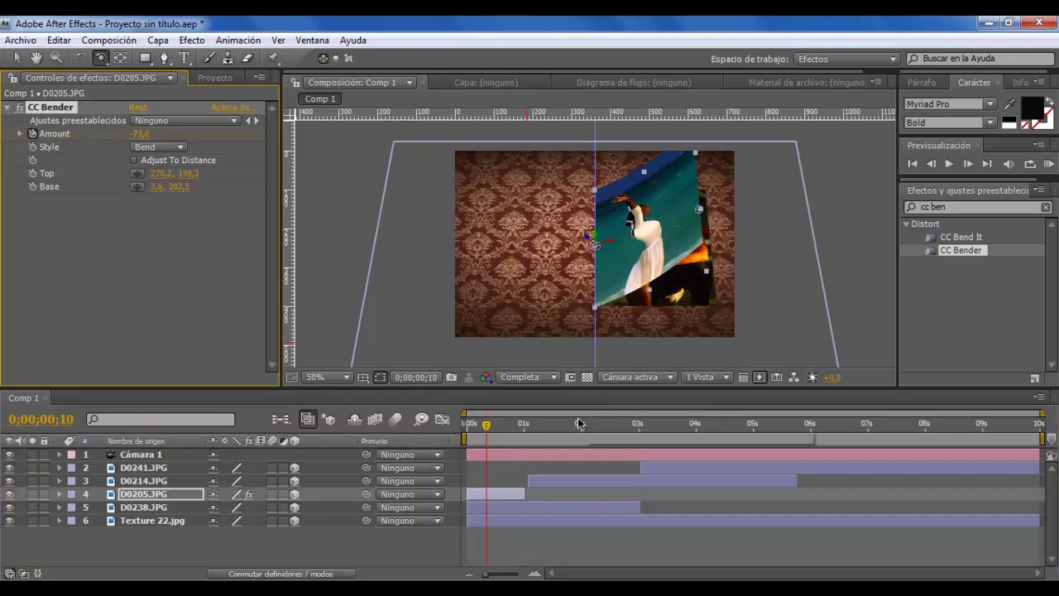
{"action": "left_click_drag", "start_coordinate": [484, 427], "coordinate": [523, 428]}
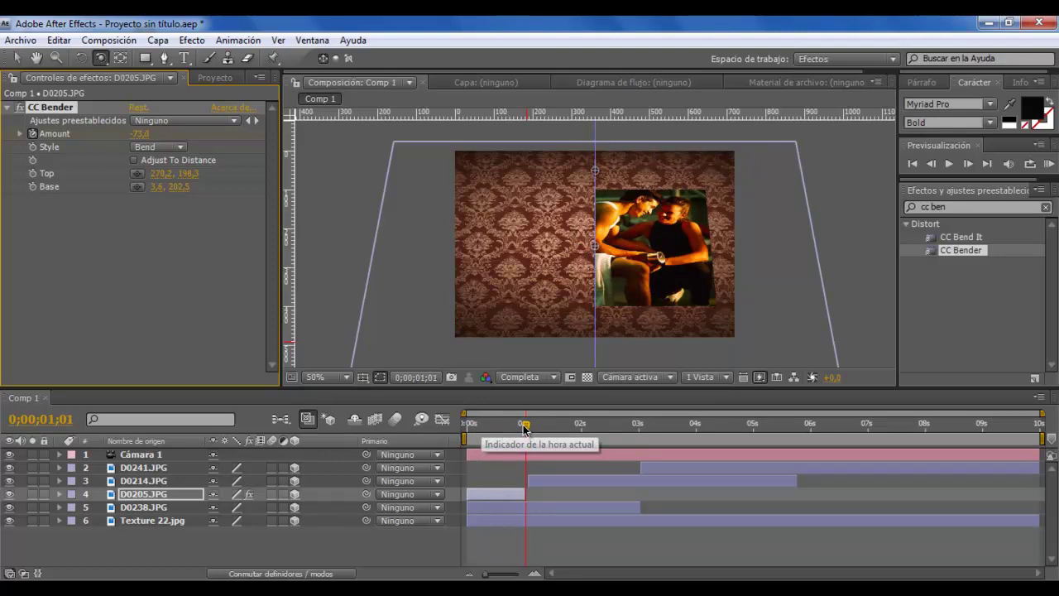
{"action": "left_click", "coordinate": [141, 134]}
{"action": "type", "text": "0"}
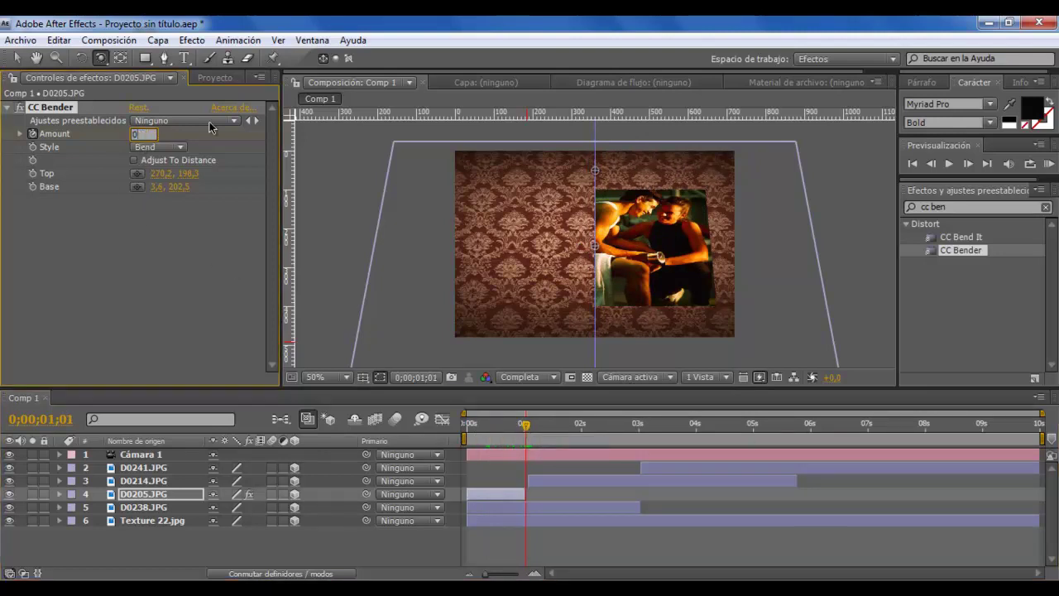
{"action": "left_click", "coordinate": [232, 562]}
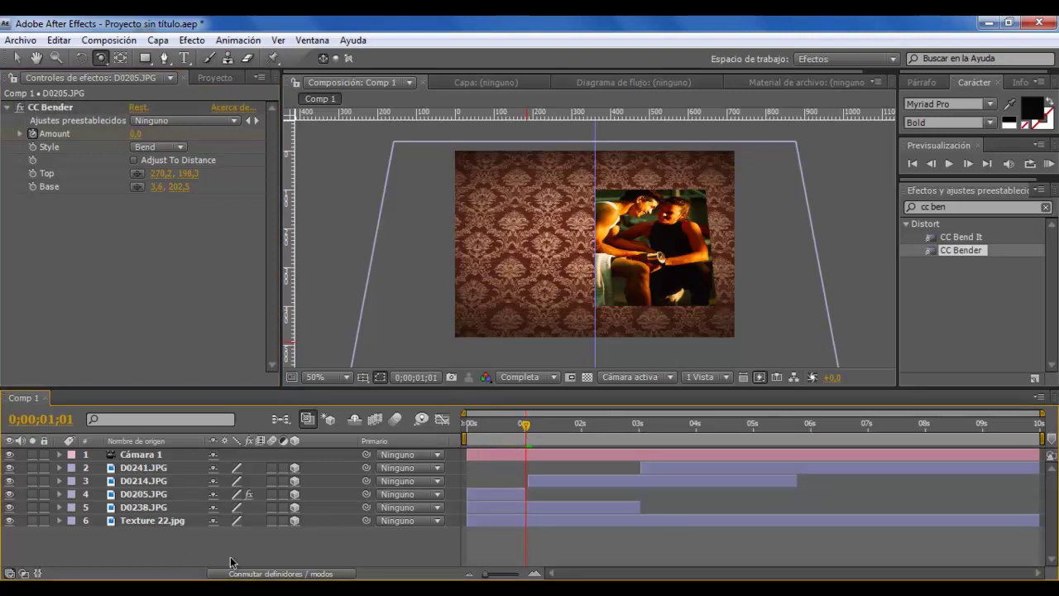
- Select D0214.JPG and move to where it lies flat
{"action": "left_click_drag", "start_coordinate": [526, 427], "coordinate": [543, 430]}
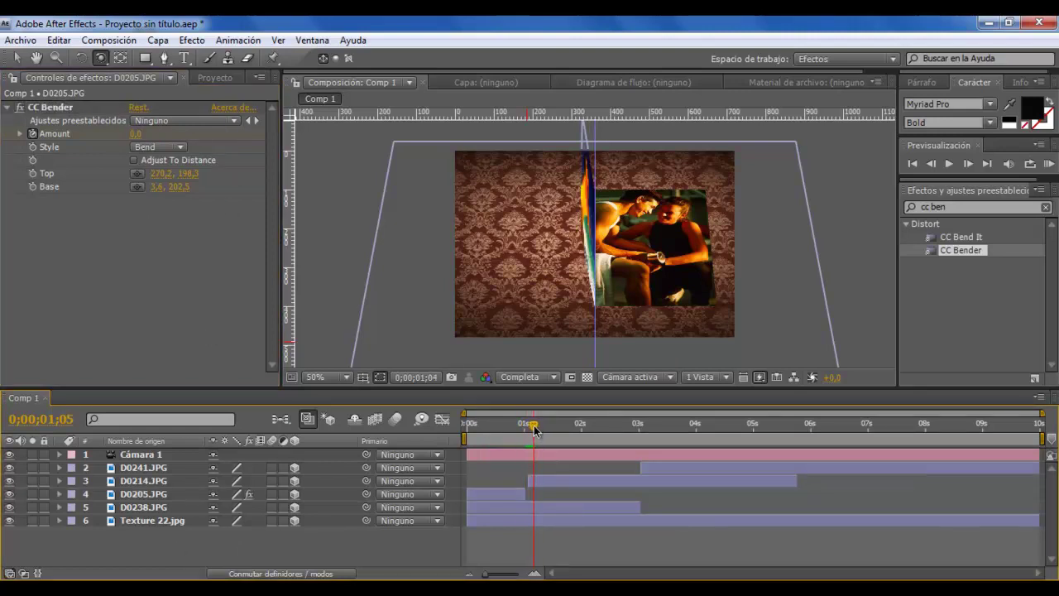
{"action": "left_click", "coordinate": [535, 483]}
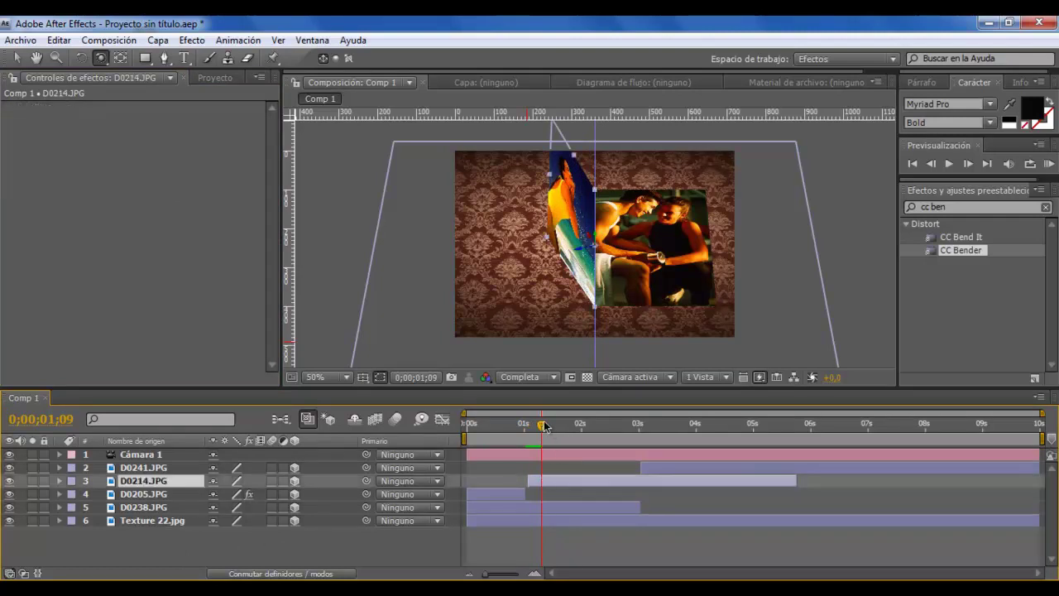
{"action": "left_click_drag", "start_coordinate": [542, 430], "coordinate": [585, 438]}
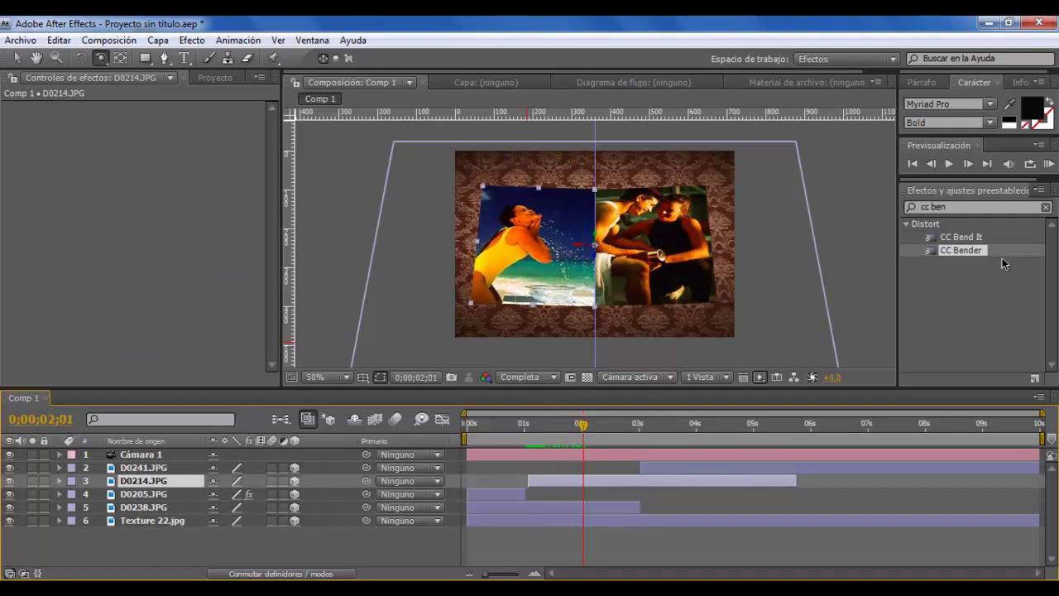
- Apply CC Bender to D0214.JPG and reposition its Base and Top points
{"action": "left_click_drag", "start_coordinate": [970, 246], "coordinate": [546, 245]}
{"action": "key", "text": "v"}
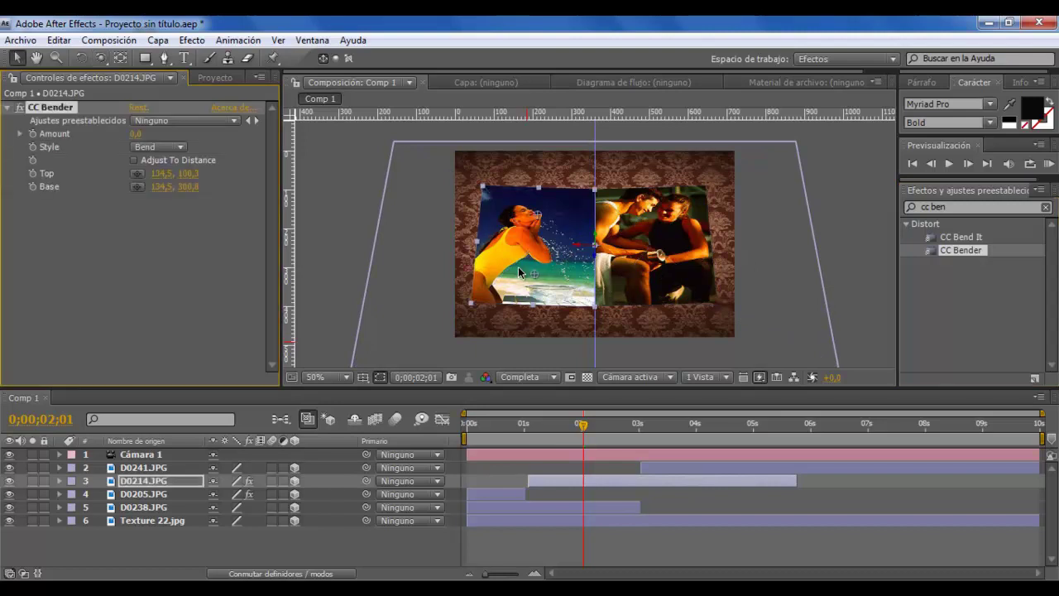
{"action": "left_click_drag", "start_coordinate": [539, 282], "coordinate": [593, 253]}
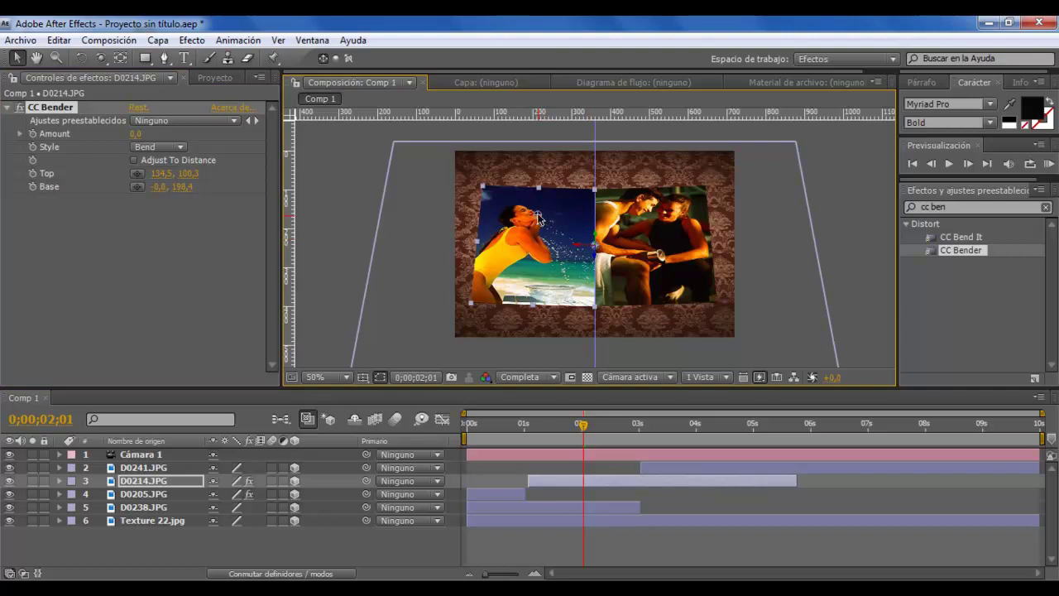
{"action": "left_click_drag", "start_coordinate": [536, 217], "coordinate": [477, 242]}
- Keyframe the bend Amount from 0 at 0;00;01;02 to -135 later, and preview the curl
{"action": "left_click", "coordinate": [33, 135]}
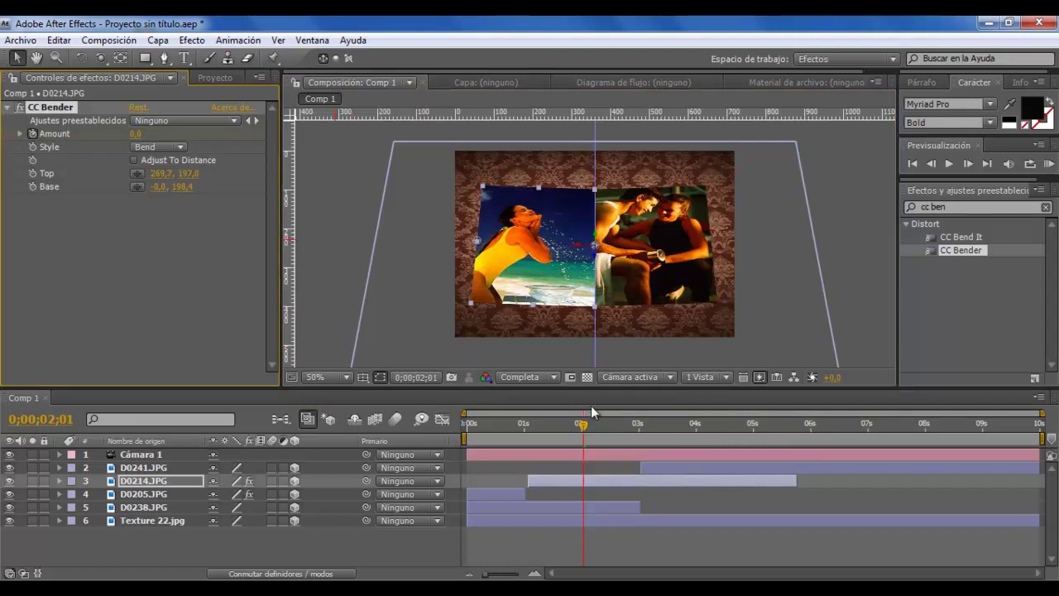
{"action": "left_click_drag", "start_coordinate": [583, 426], "coordinate": [561, 430]}
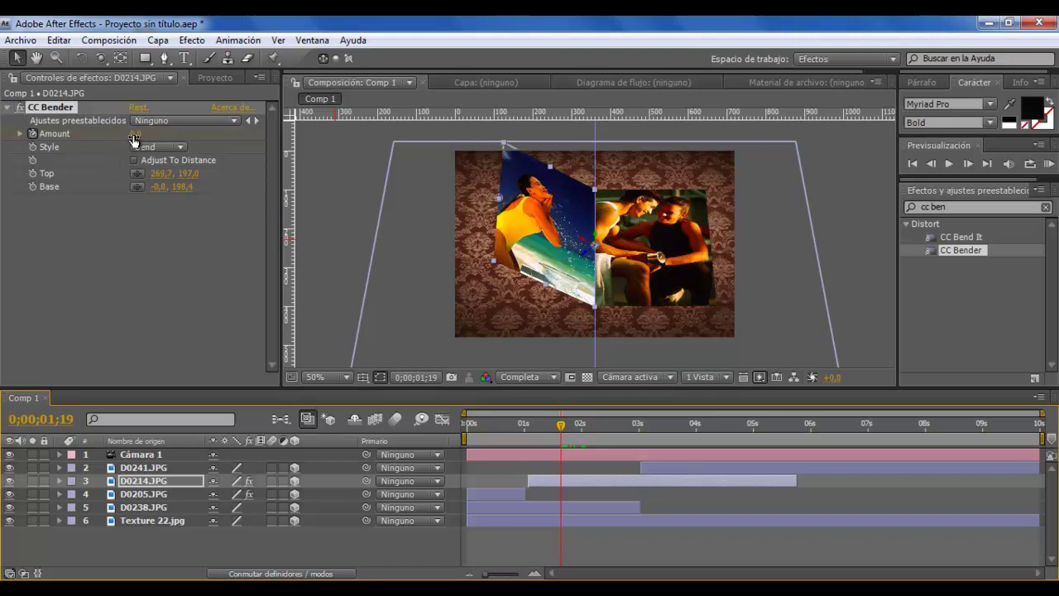
{"action": "left_click_drag", "start_coordinate": [135, 135], "coordinate": [35, 155]}
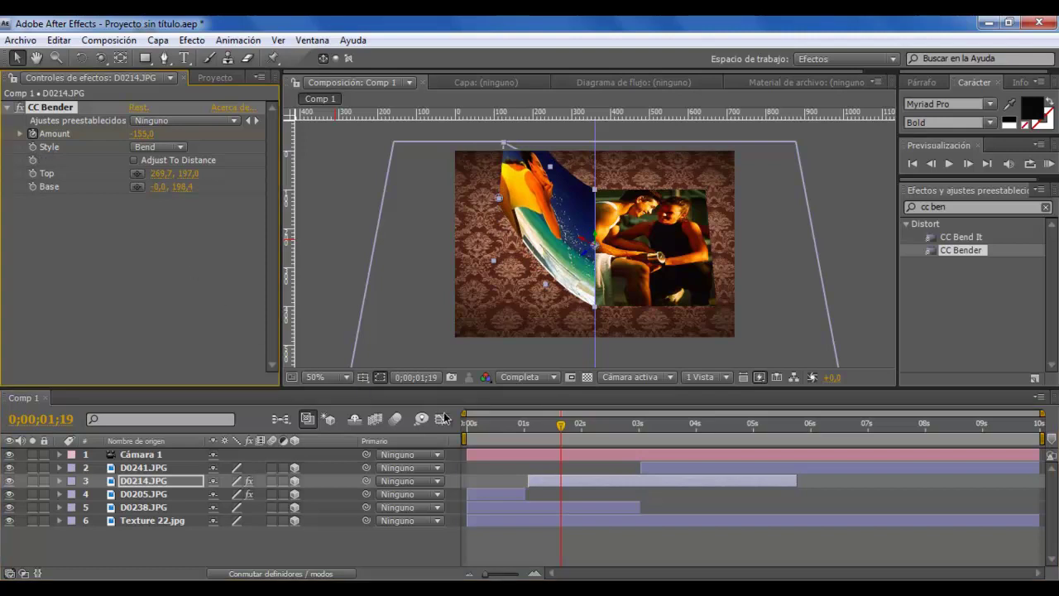
{"action": "left_click_drag", "start_coordinate": [561, 424], "coordinate": [528, 432]}
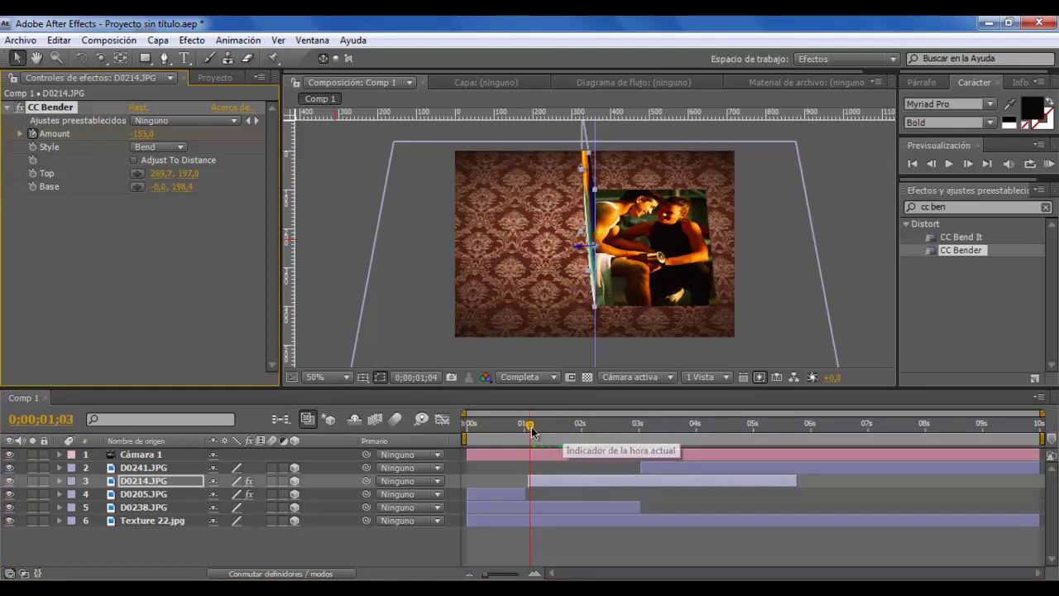
{"action": "left_click", "coordinate": [142, 134]}
{"action": "type", "text": "0"}
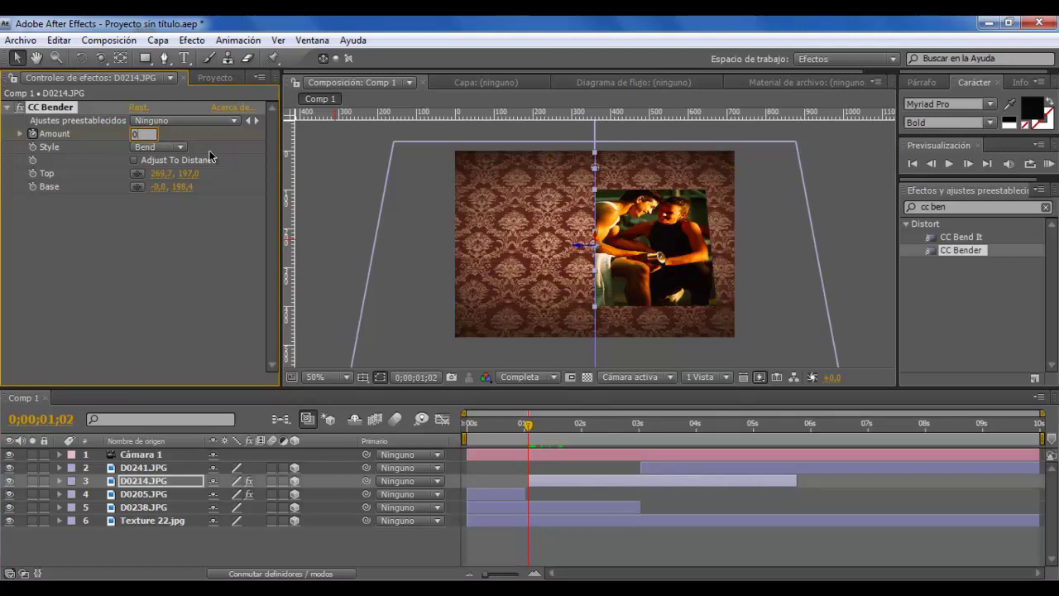
{"action": "left_click", "coordinate": [191, 542]}
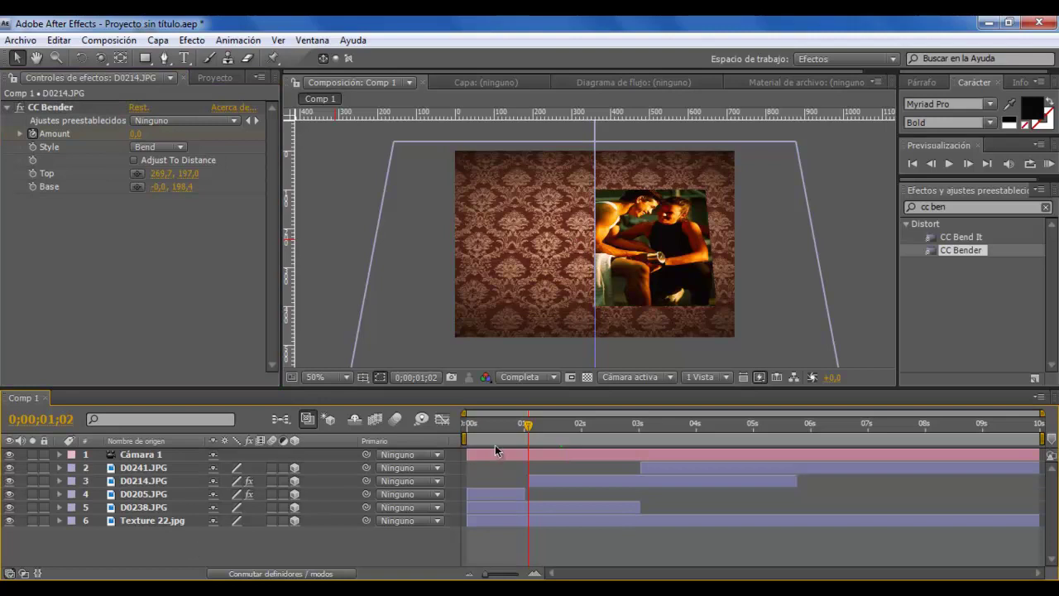
{"action": "mouse_move", "coordinate": [529, 427]}
{"action": "left_mouse_down"}
{"action": "mouse_move", "coordinate": [494, 438]}
{"action": "mouse_move", "coordinate": [582, 453]}
{"action": "left_mouse_up"}
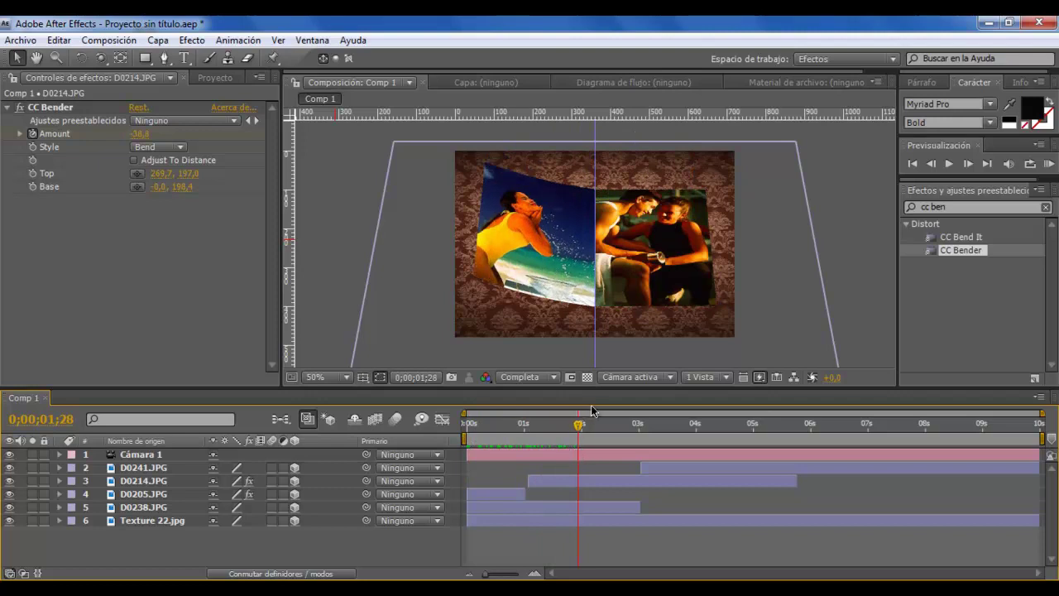
- Switch the viewer to the front view and add a shadow-casting point light, Luz 1
{"action": "left_click", "coordinate": [670, 379]}
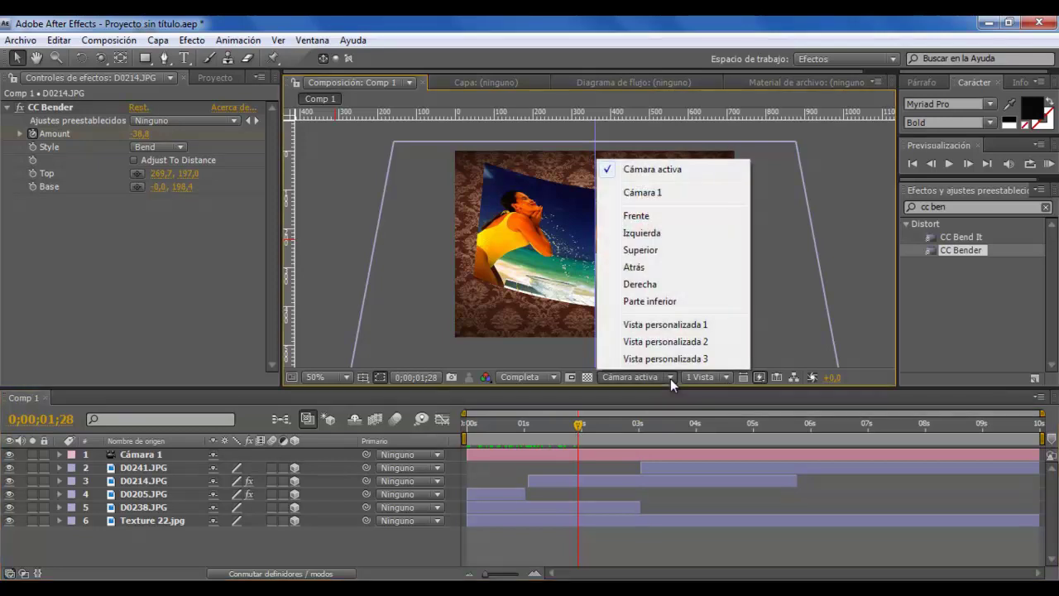
{"action": "left_click", "coordinate": [660, 218]}
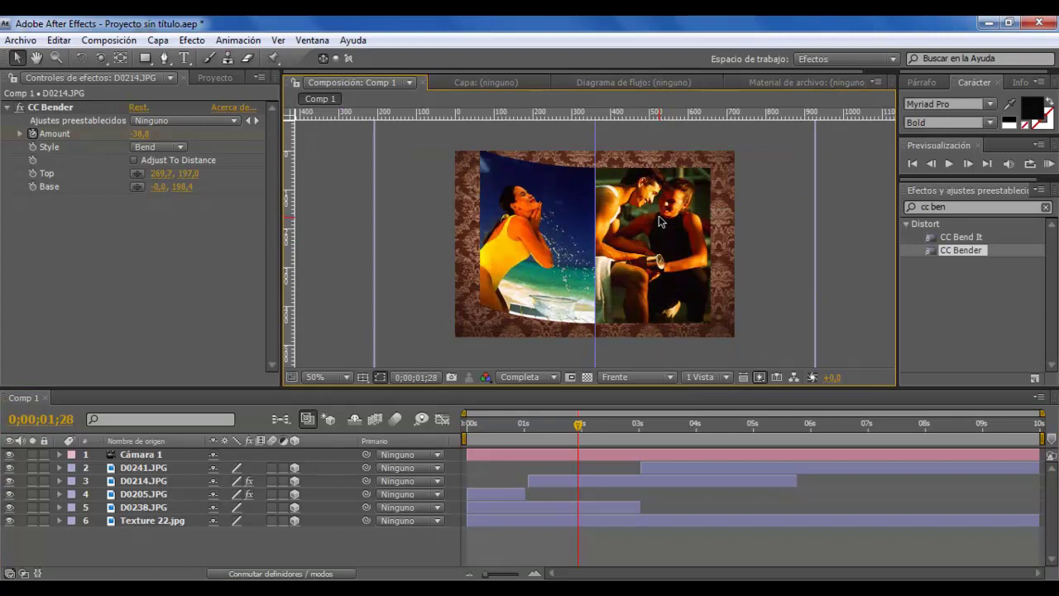
{"action": "right_click", "coordinate": [205, 537]}
{"action": "mouse_move", "coordinate": [278, 428]}
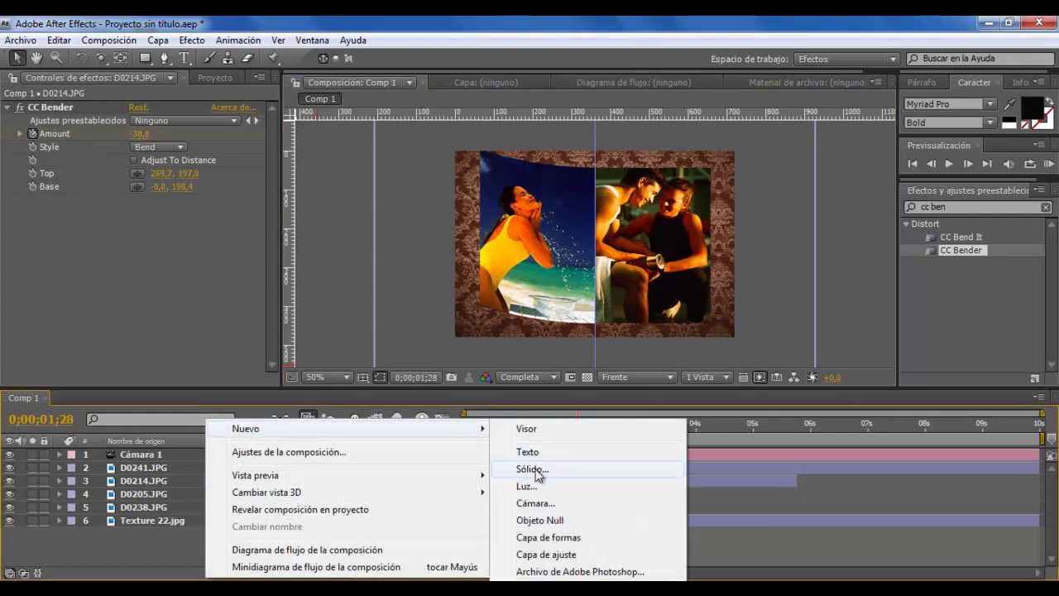
{"action": "left_click", "coordinate": [533, 487]}
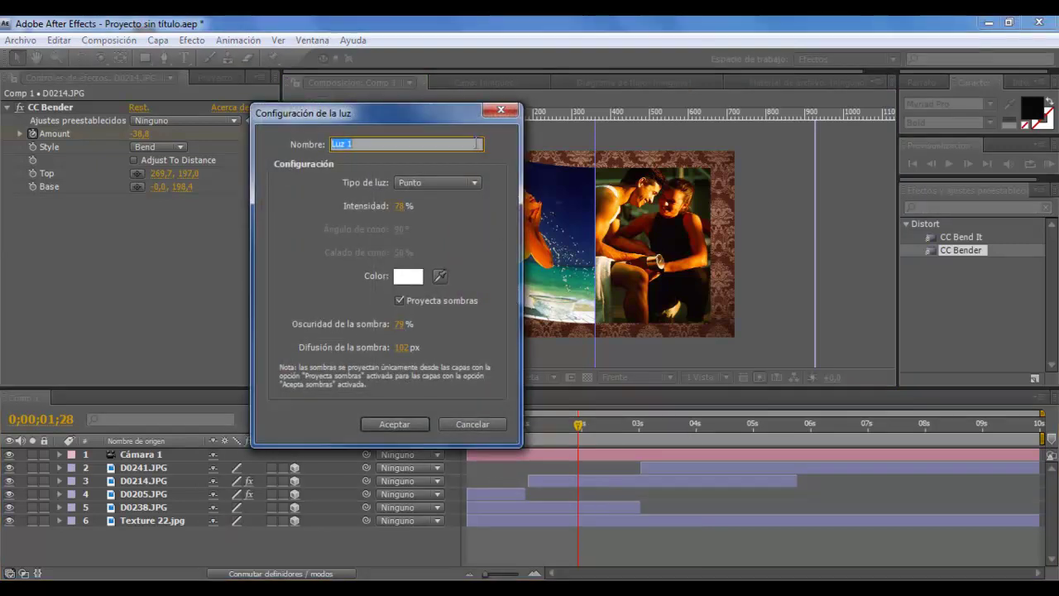
{"action": "left_click", "coordinate": [476, 181]}
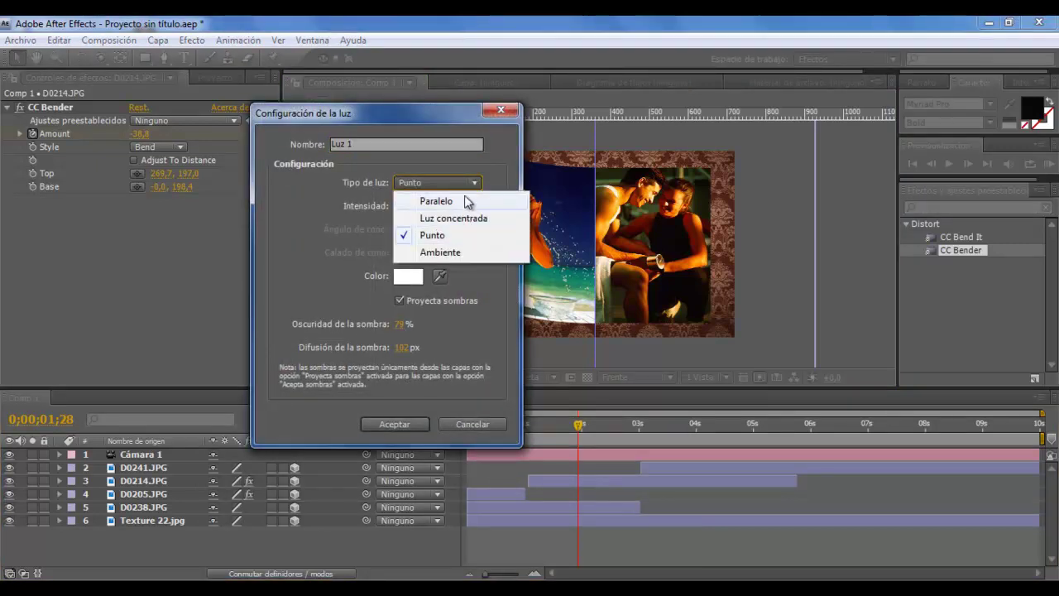
{"action": "left_click", "coordinate": [431, 237]}
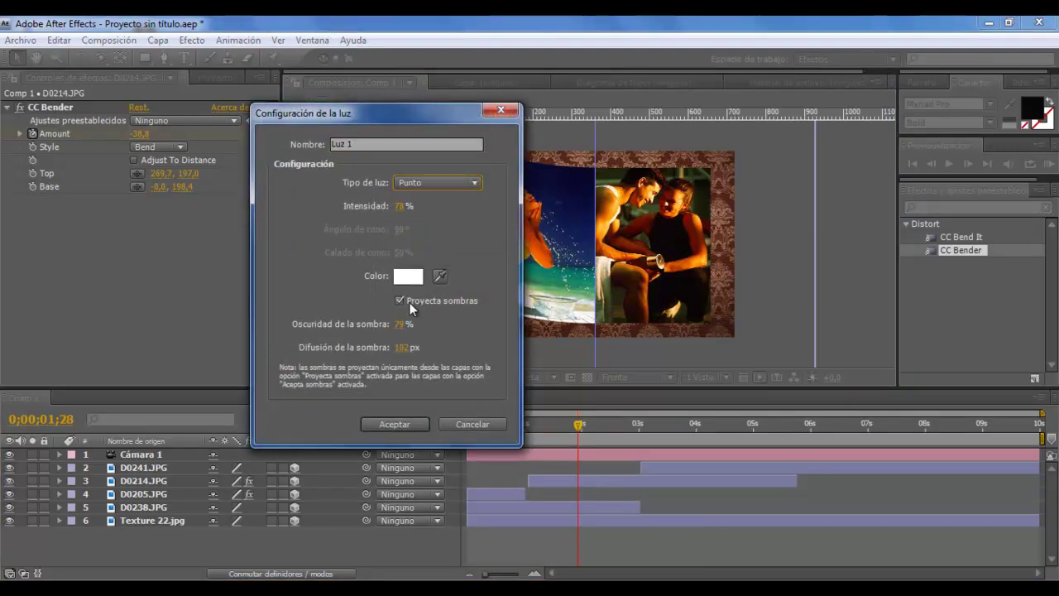
{"action": "left_click", "coordinate": [403, 206]}
{"action": "left_click", "coordinate": [396, 425]}
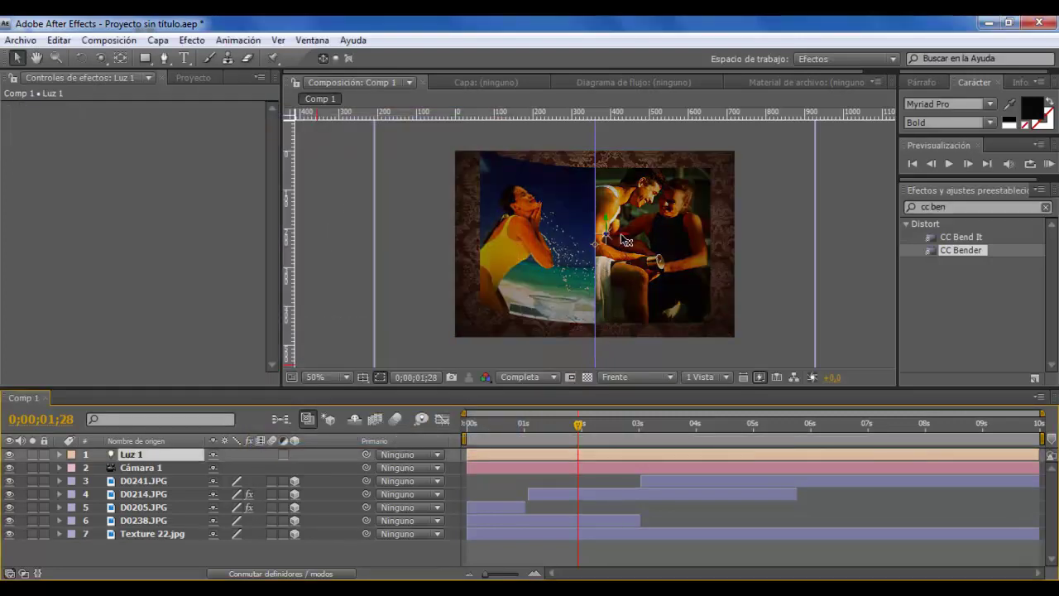
- Move Luz 1 to the right, duplicate it as Luz 2 and place Luz 2 over the left photo
{"action": "left_click_drag", "start_coordinate": [619, 236], "coordinate": [725, 248]}
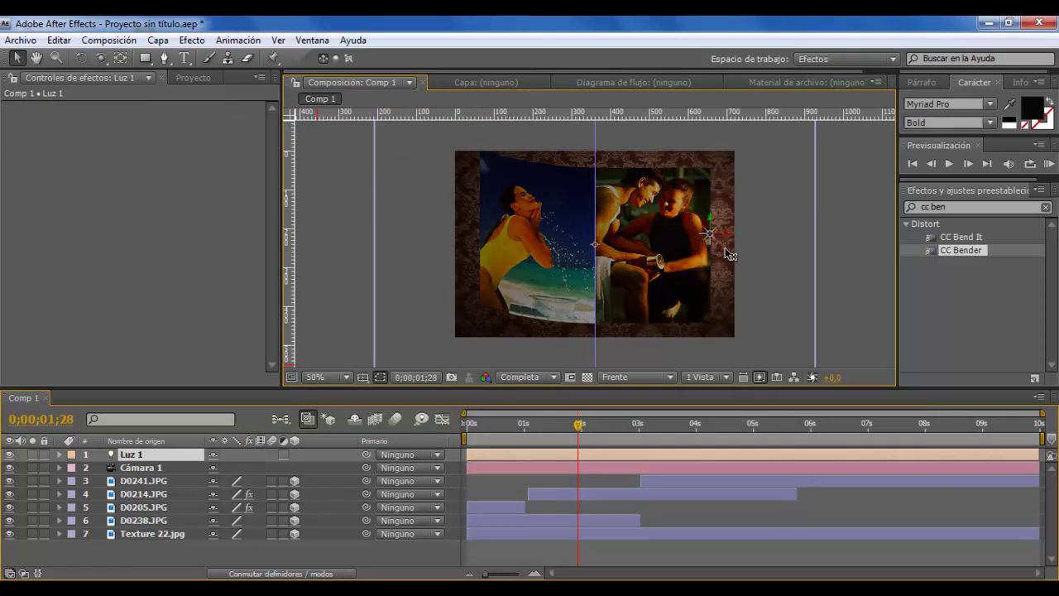
{"action": "left_click", "coordinate": [138, 456]}
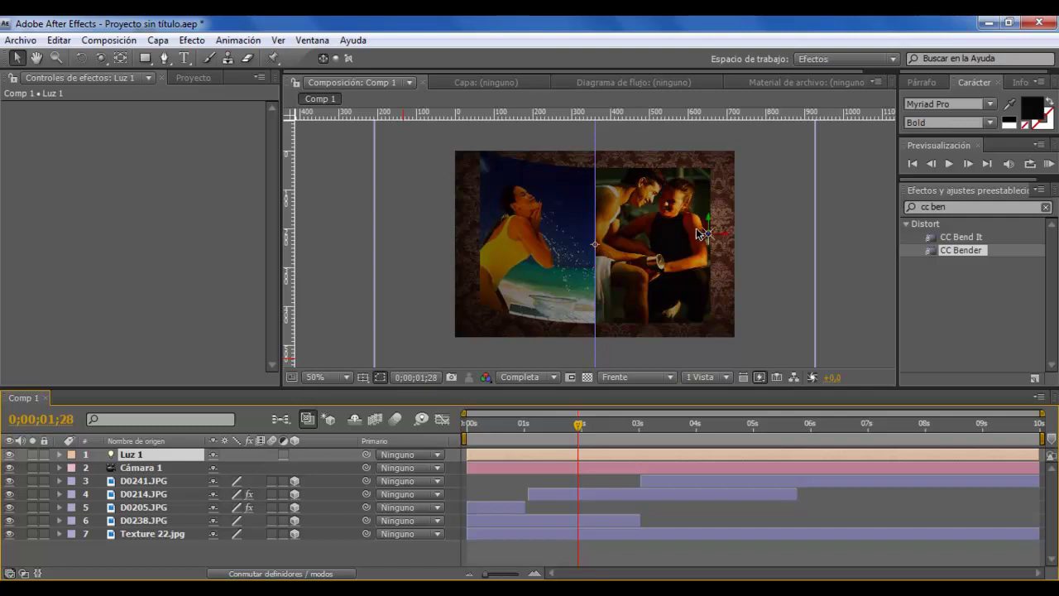
{"action": "key", "text": "ctrl+d"}
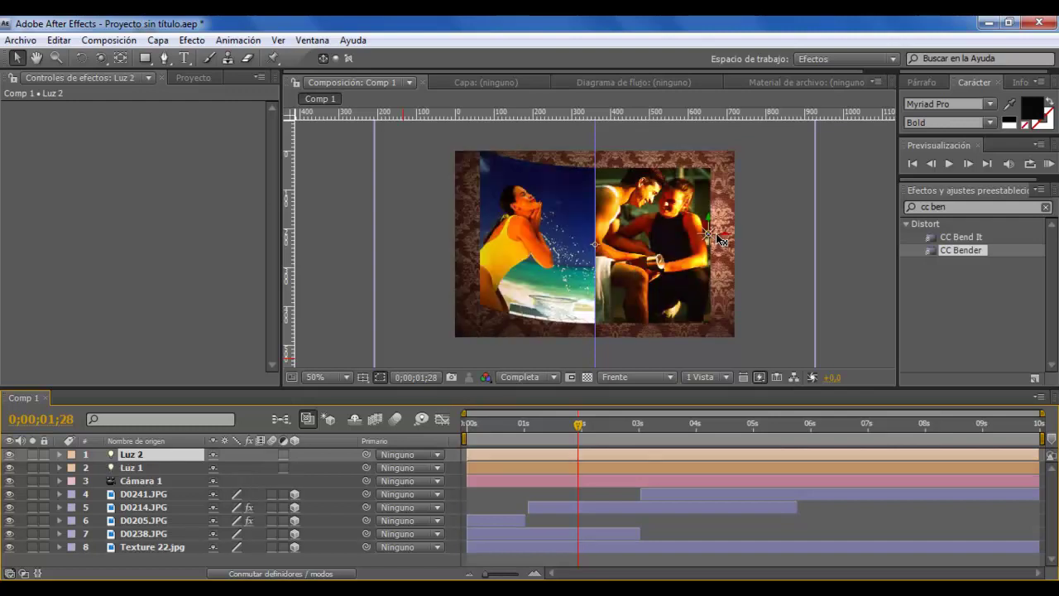
{"action": "left_click_drag", "start_coordinate": [717, 236], "coordinate": [507, 226]}
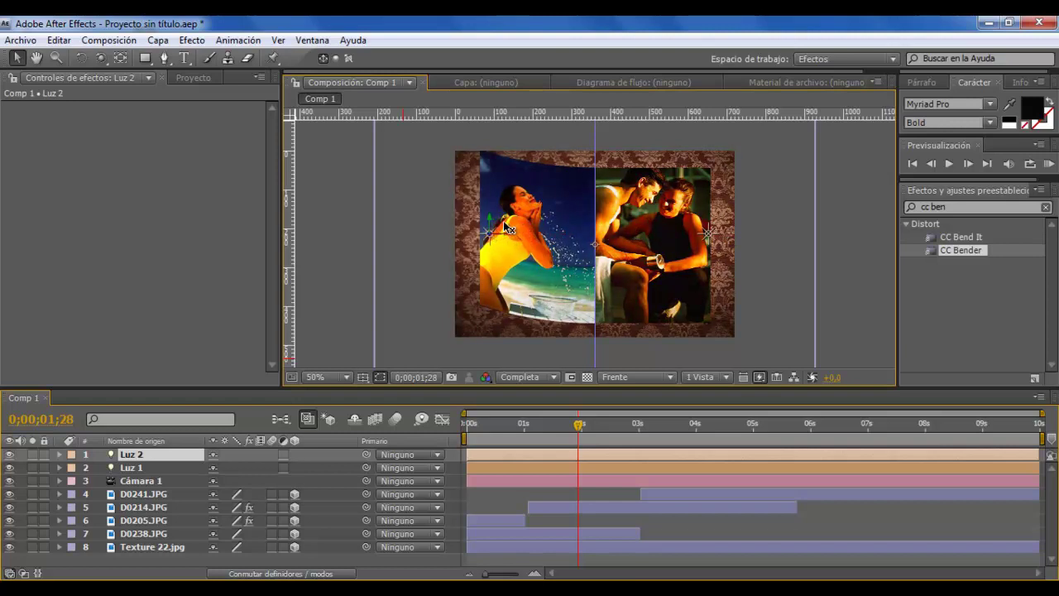
{"action": "left_click", "coordinate": [507, 463]}
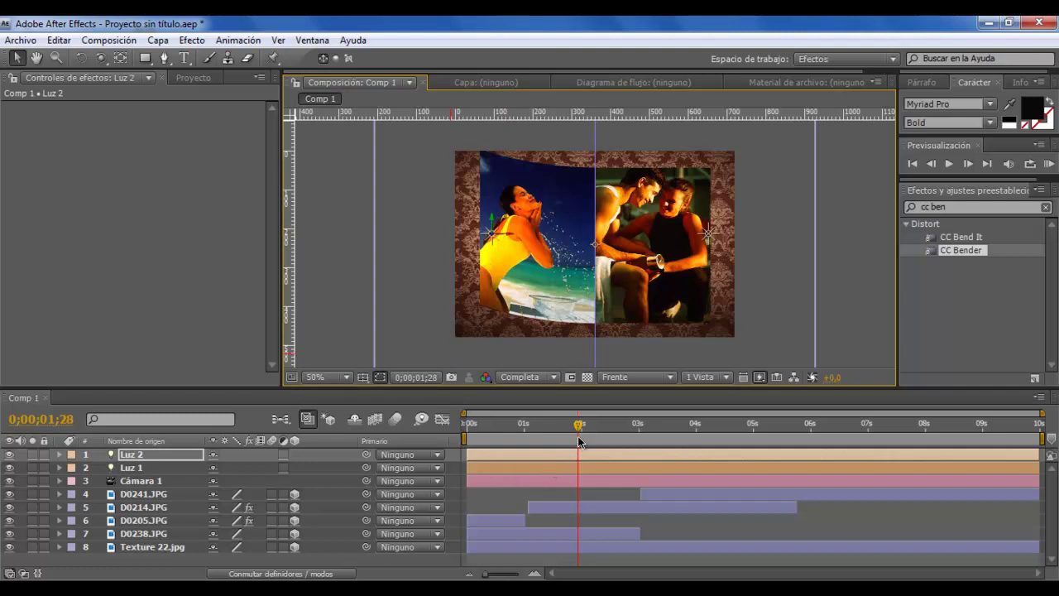
{"action": "mouse_move", "coordinate": [579, 426]}
{"action": "left_mouse_down"}
{"action": "mouse_move", "coordinate": [524, 422]}
{"action": "mouse_move", "coordinate": [583, 428]}
{"action": "mouse_move", "coordinate": [550, 433]}
{"action": "mouse_move", "coordinate": [591, 427]}
{"action": "left_mouse_up"}
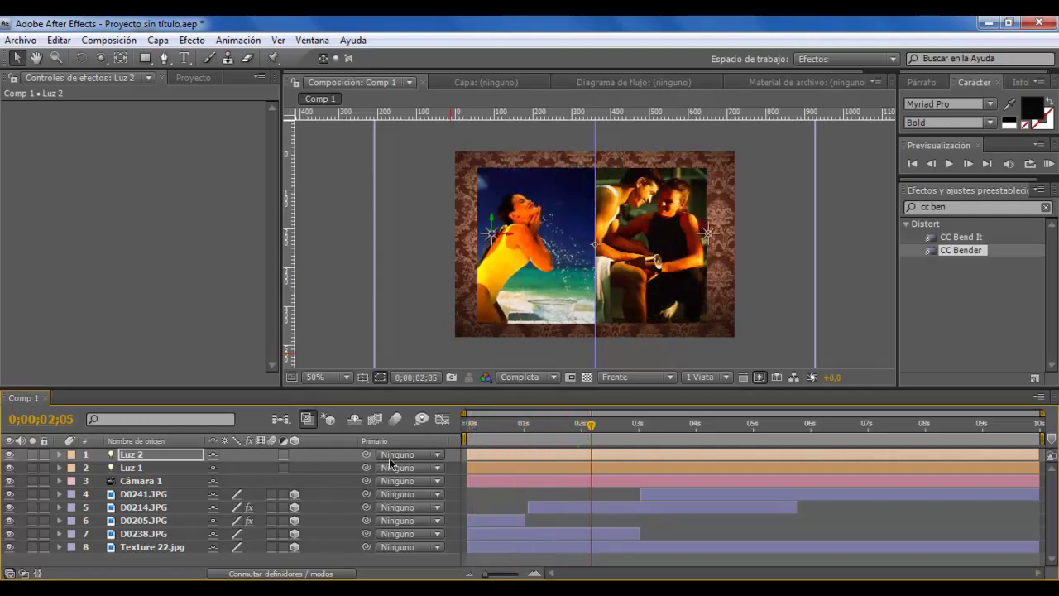
- Enlarge the timeline and set D0238.JPG's Proyecta sombras material option to Activado
{"action": "left_click", "coordinate": [139, 536]}
{"action": "right_click", "coordinate": [137, 540]}
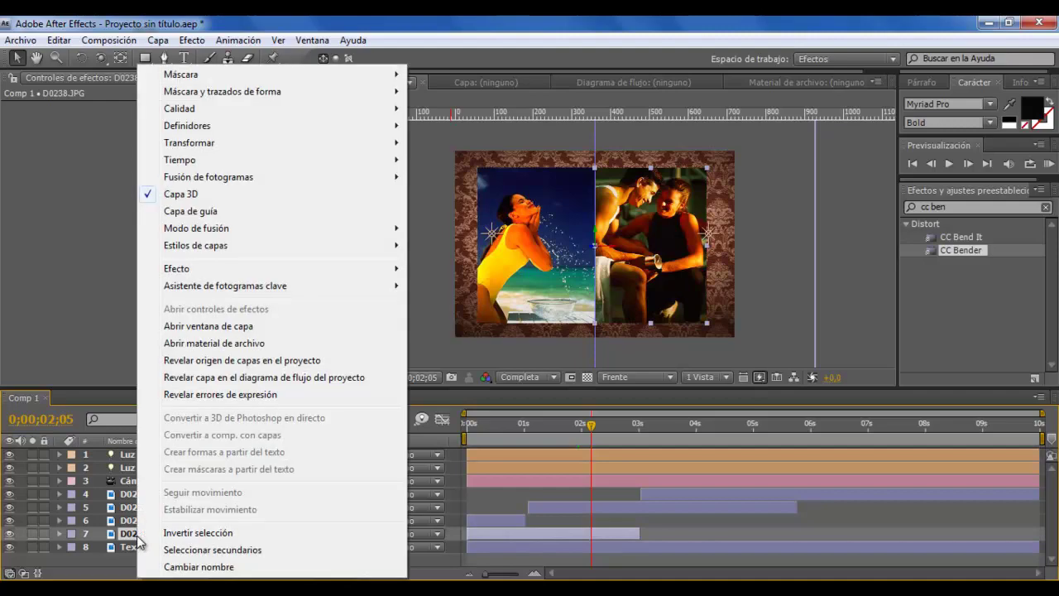
{"action": "left_click", "coordinate": [126, 538]}
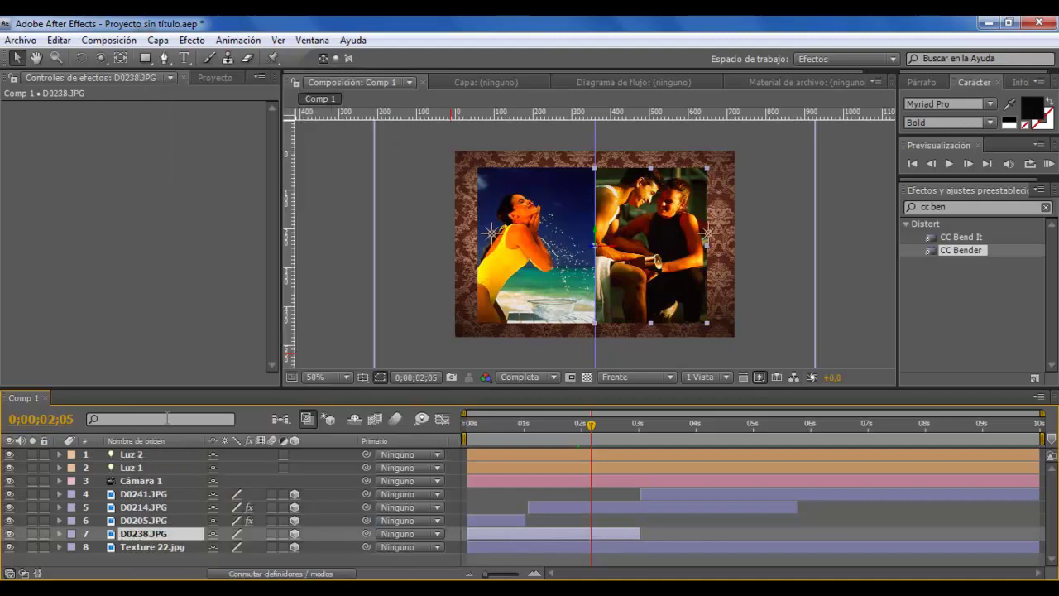
{"action": "left_click_drag", "start_coordinate": [180, 389], "coordinate": [211, 302]}
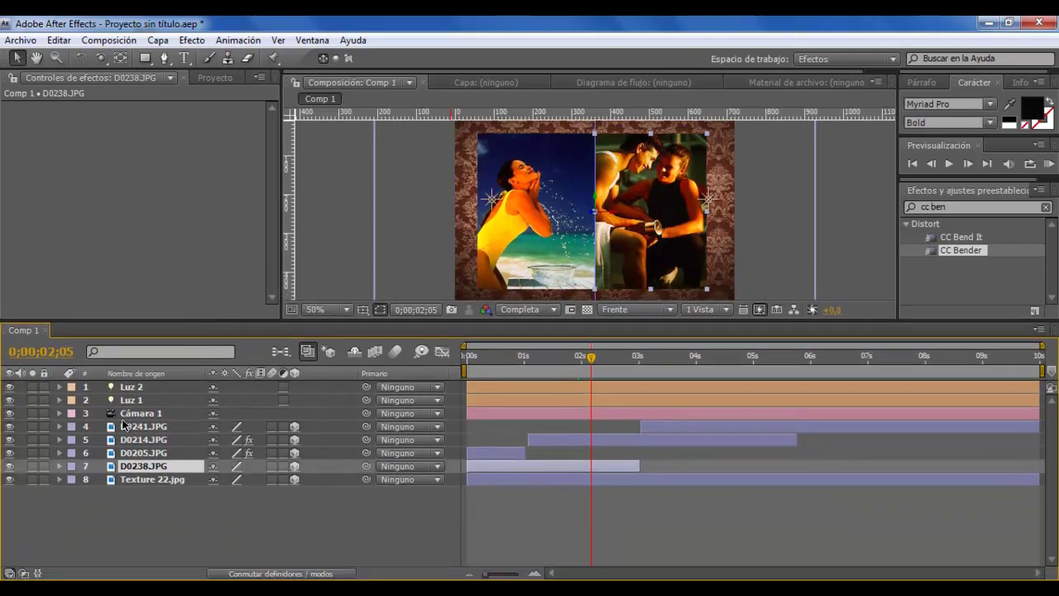
{"action": "left_click", "coordinate": [59, 466]}
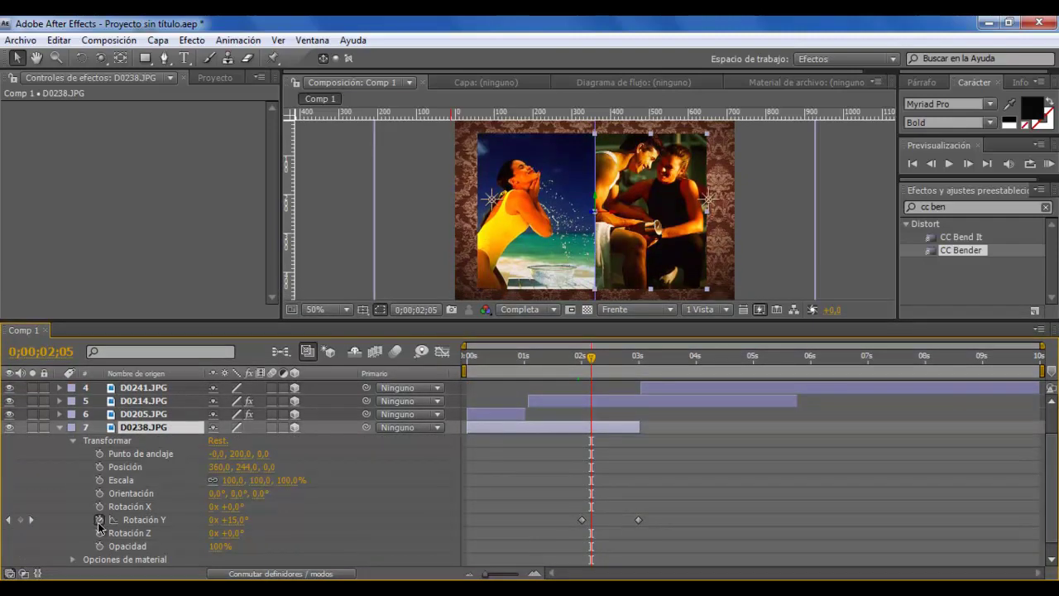
{"action": "left_click", "coordinate": [72, 441]}
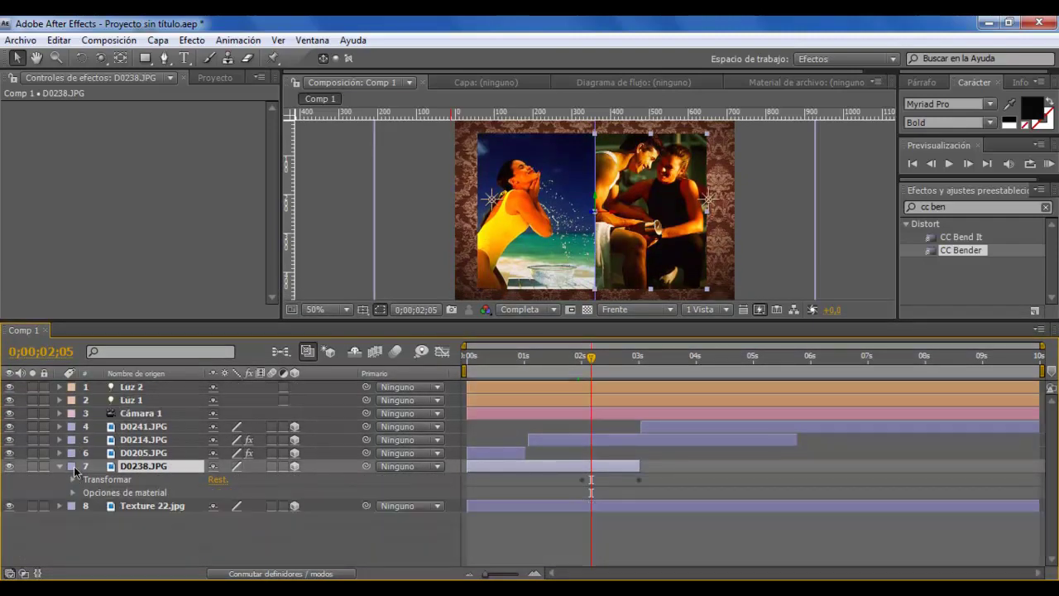
{"action": "left_click", "coordinate": [72, 493]}
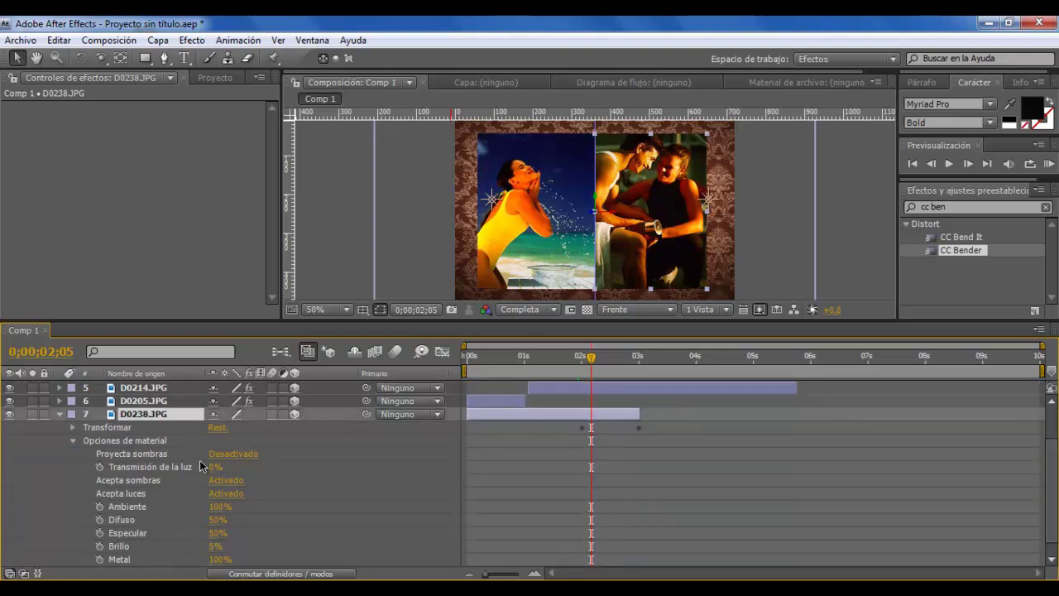
{"action": "left_click", "coordinate": [243, 456]}
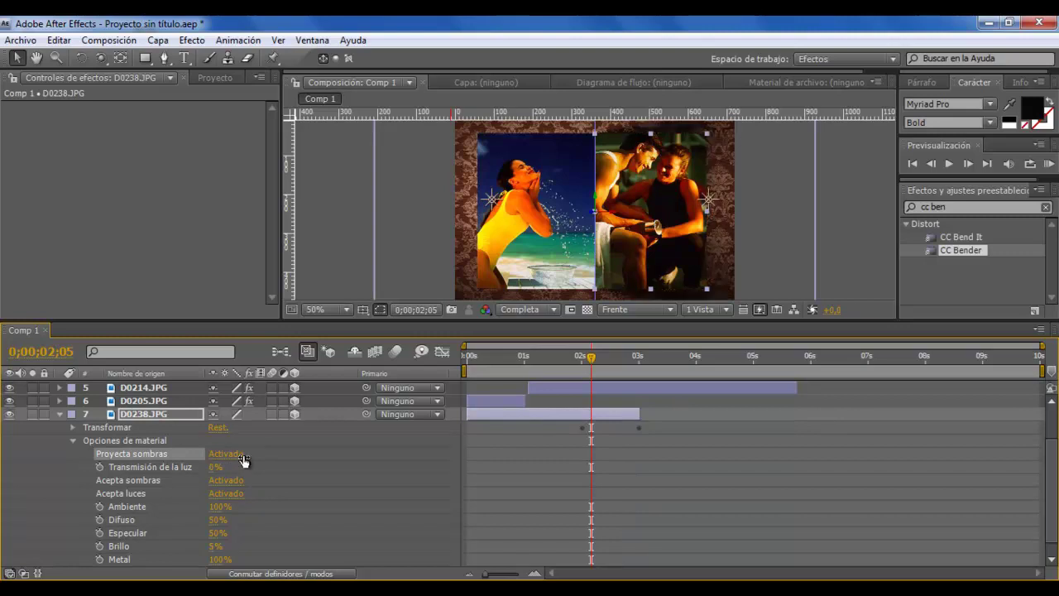
{"action": "left_click", "coordinate": [59, 413]}
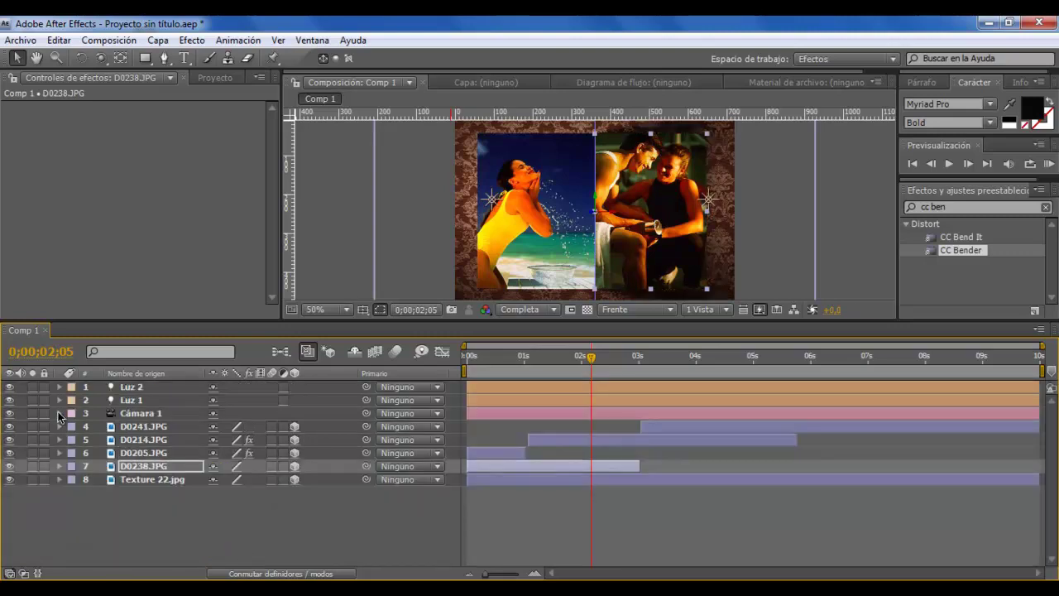
- Inspect the material options of D0205.JPG and D0241.JPG
{"action": "left_click", "coordinate": [59, 453]}
{"action": "scroll", "coordinate": [57, 452], "scroll_direction": "down", "scroll_amount": 1}
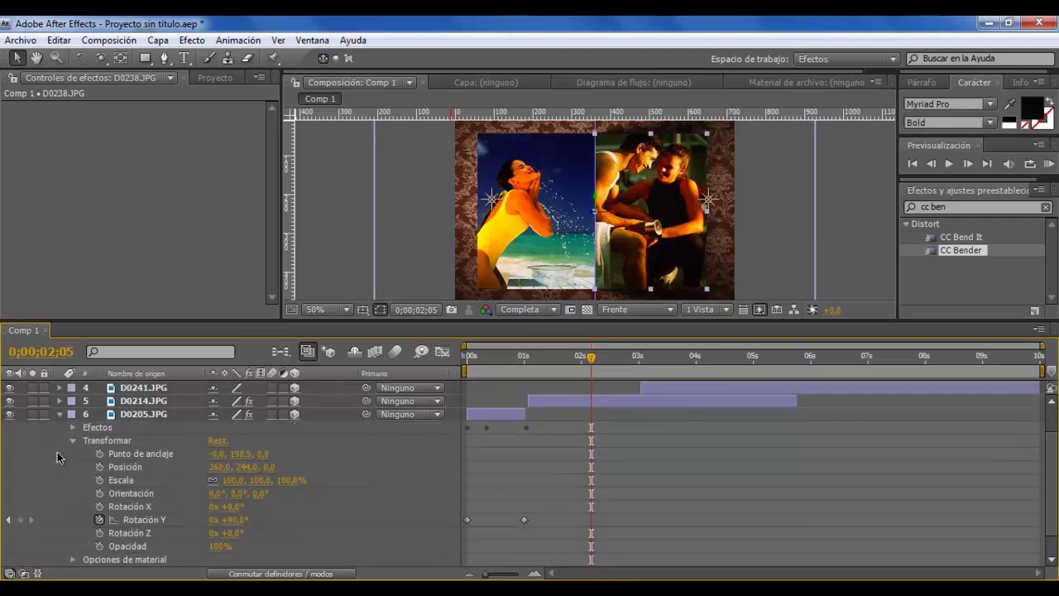
{"action": "left_click", "coordinate": [73, 559]}
{"action": "scroll", "coordinate": [99, 553], "scroll_direction": "down", "scroll_amount": 3}
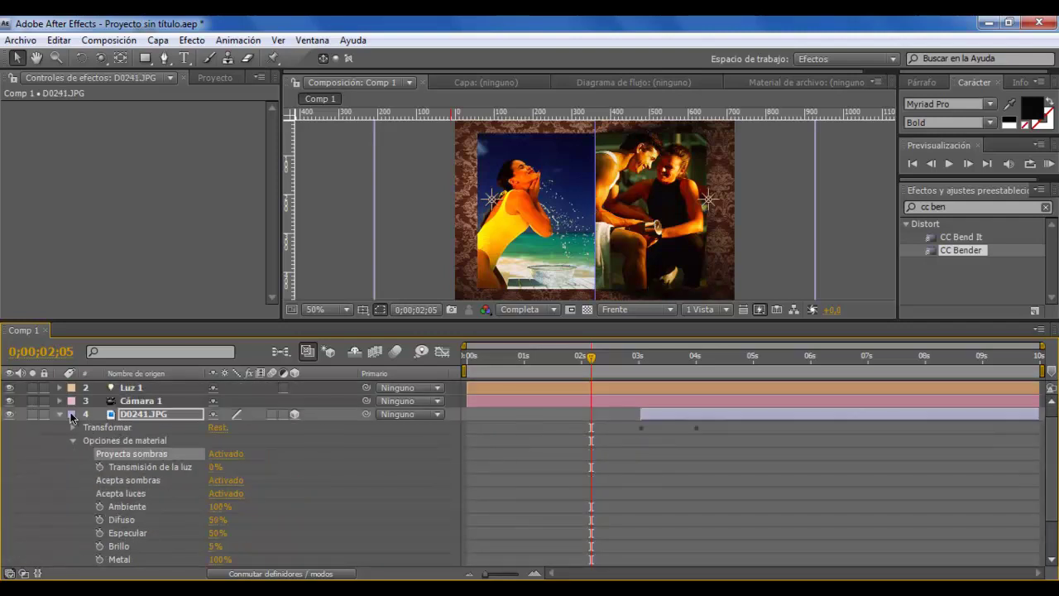
{"action": "left_click", "coordinate": [60, 414]}
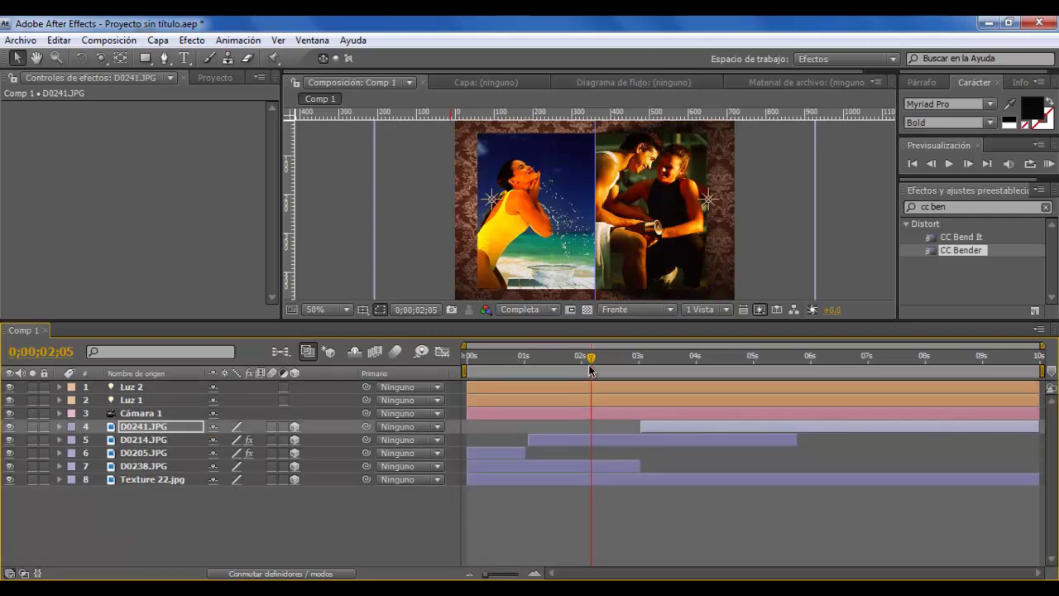
{"action": "left_click", "coordinate": [530, 356]}
{"action": "left_click_drag", "start_coordinate": [500, 356], "coordinate": [468, 360]}
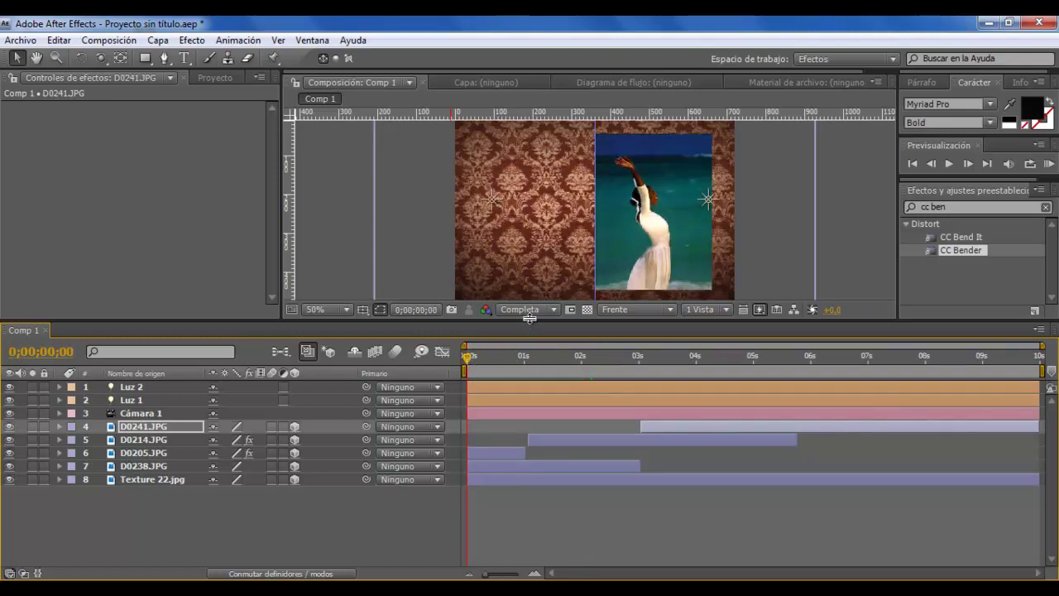
{"action": "left_click_drag", "start_coordinate": [532, 319], "coordinate": [520, 386]}
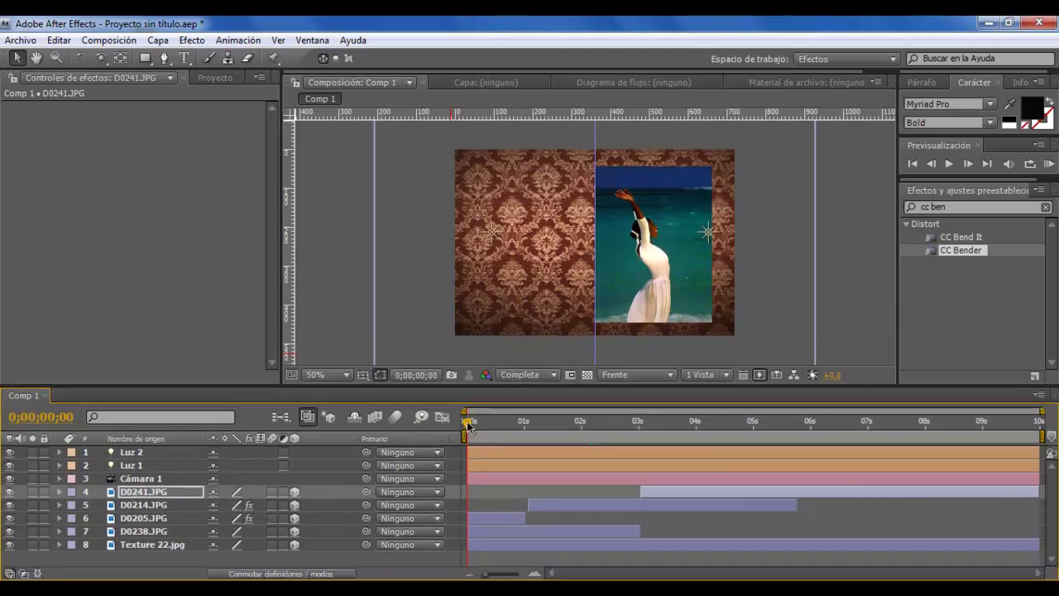
{"action": "left_click_drag", "start_coordinate": [465, 424], "coordinate": [553, 438]}
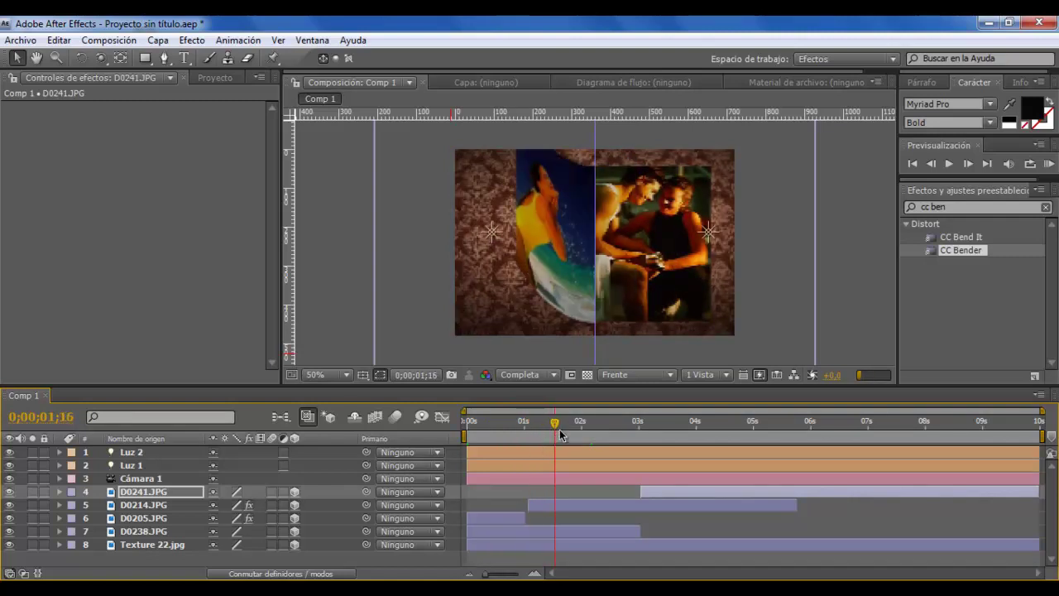
{"action": "left_click_drag", "start_coordinate": [558, 424], "coordinate": [581, 427]}
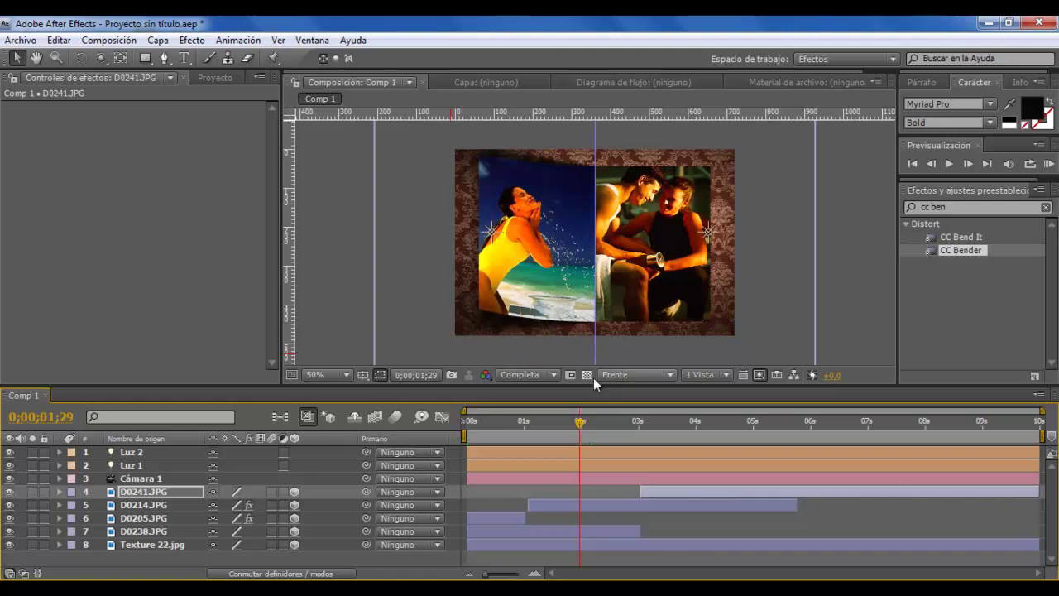
{"action": "left_click_drag", "start_coordinate": [566, 386], "coordinate": [566, 428]}
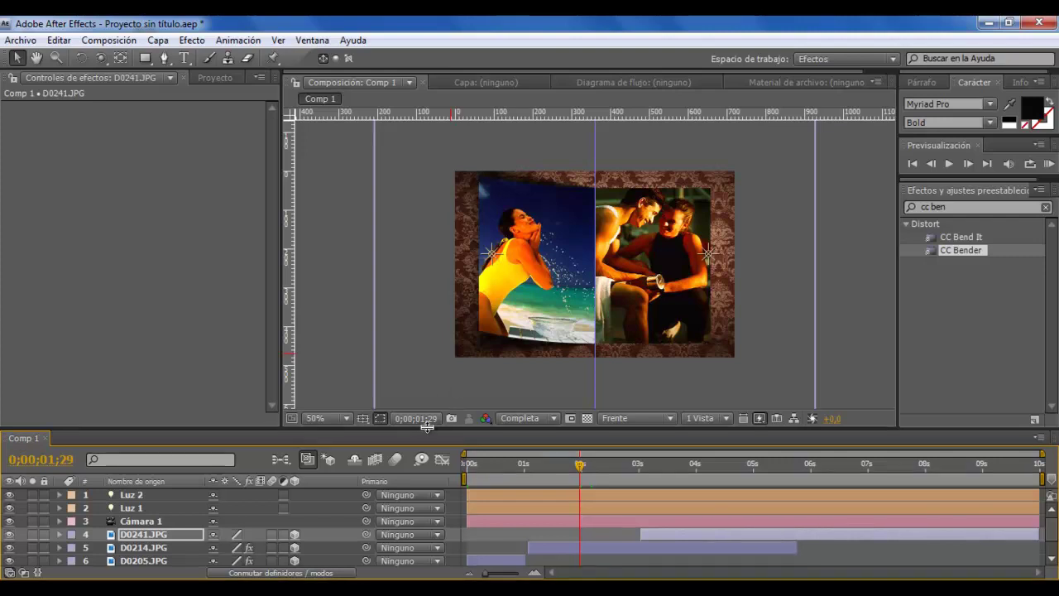
{"action": "left_click_drag", "start_coordinate": [418, 429], "coordinate": [428, 375]}
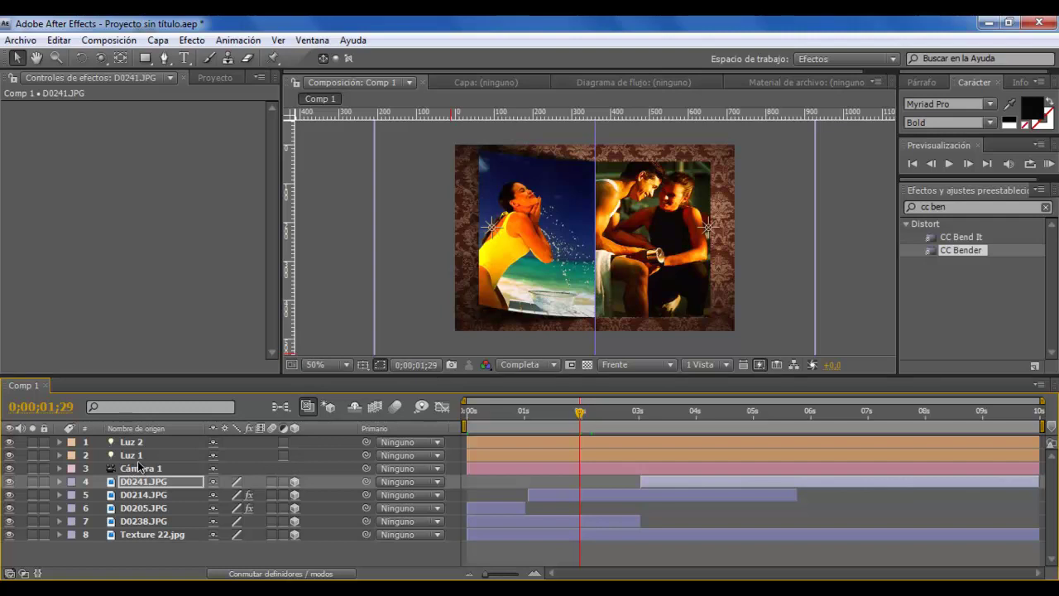
{"action": "left_click", "coordinate": [116, 554]}
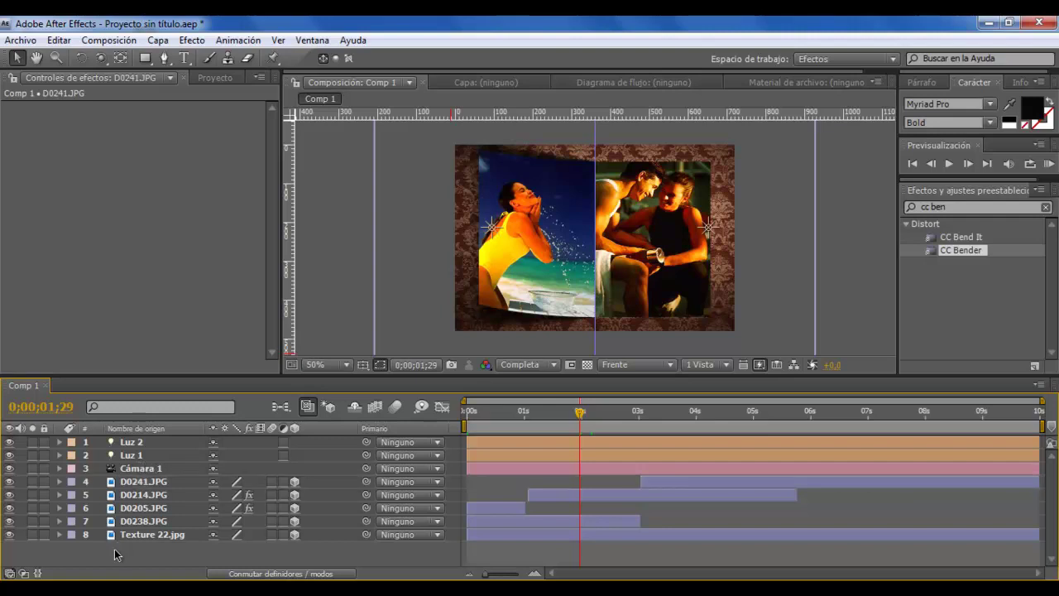
{"action": "left_click", "coordinate": [579, 412]}
{"action": "left_click", "coordinate": [490, 430]}
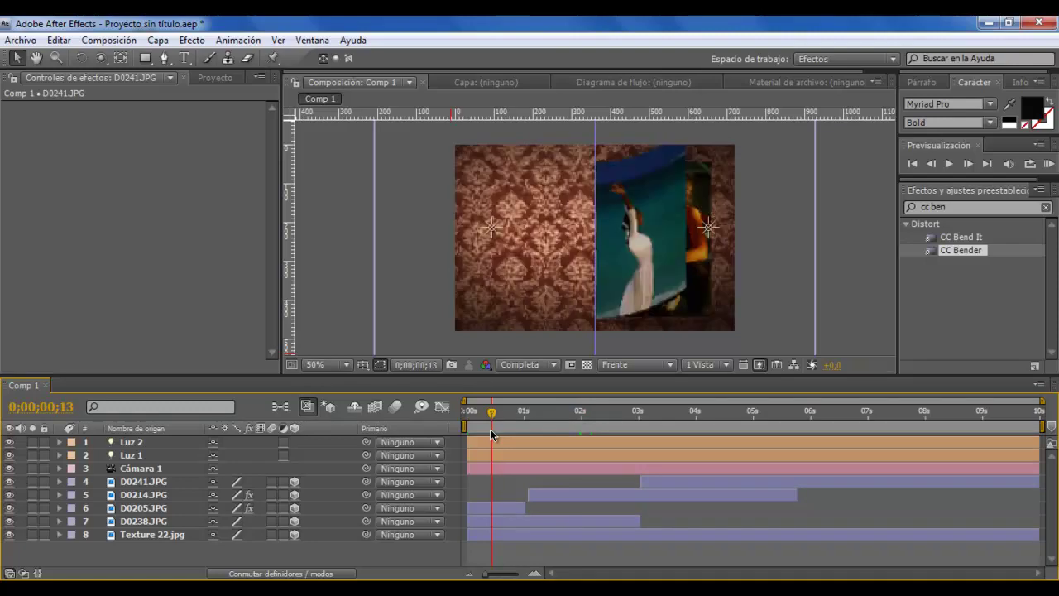